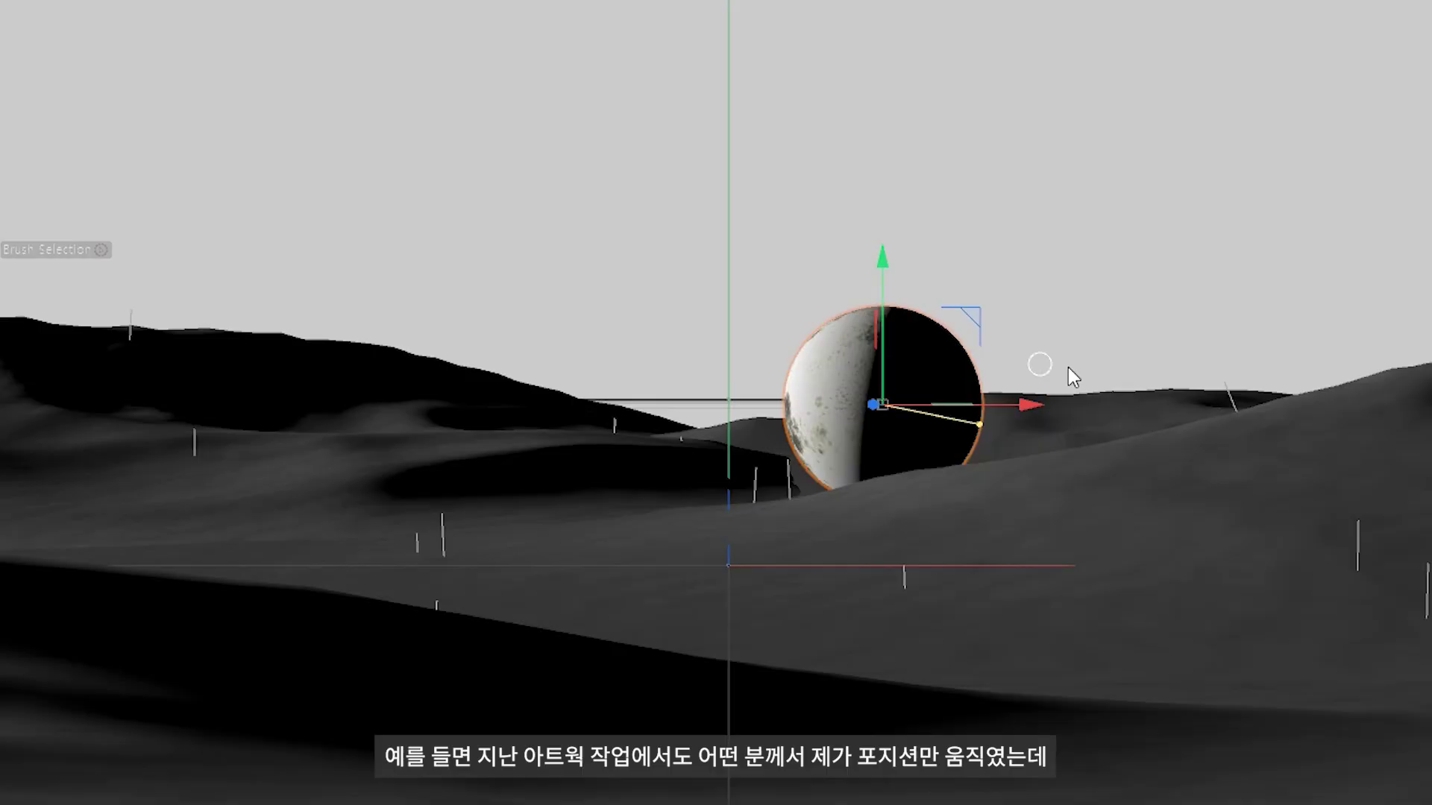
Slide the demo sphere along its X axis in the viewport
left_click_drag(1029, 406, 1277, 414)
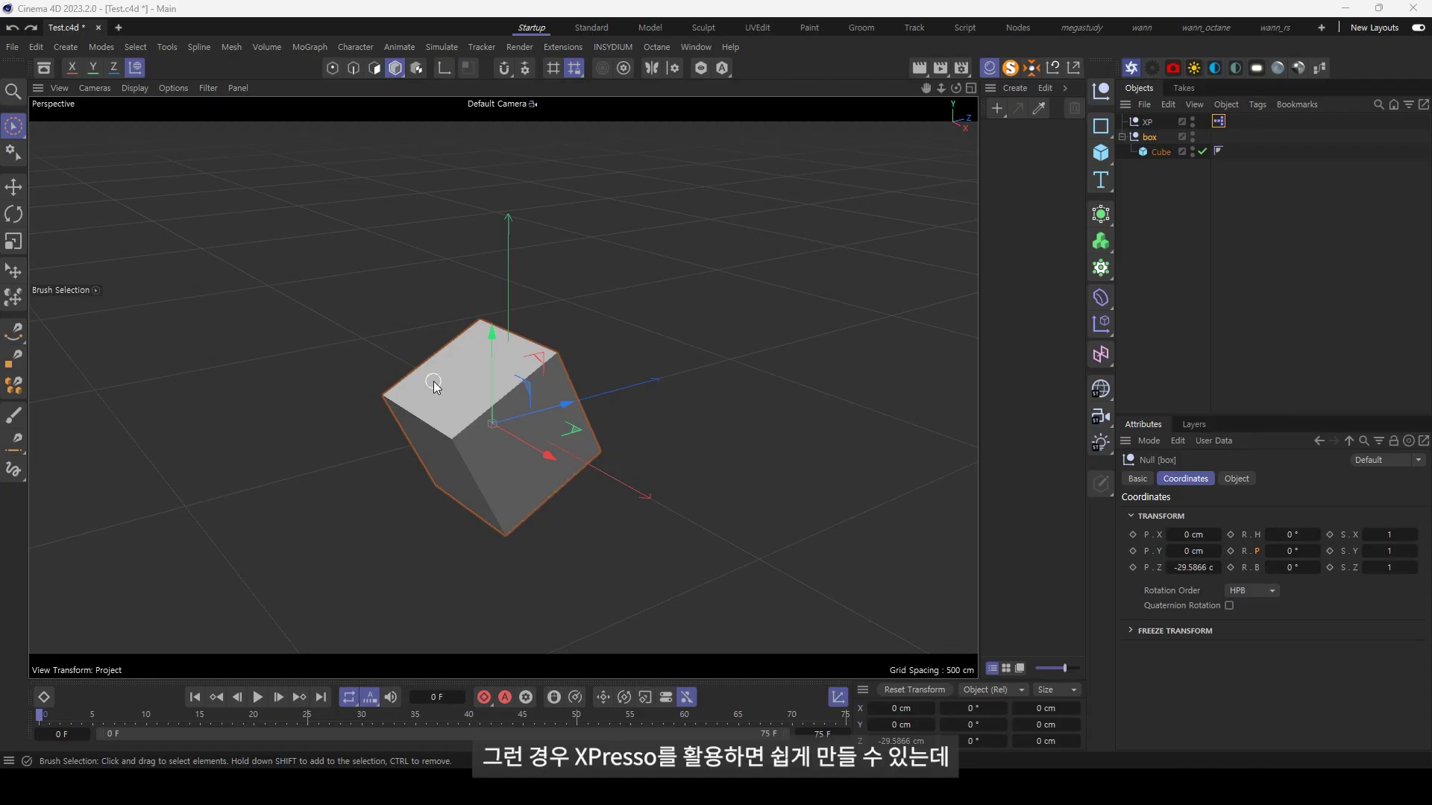
Show the box's XPresso graph moving it along Z, then orbit the Flip5 phone
double_click(1219, 121)
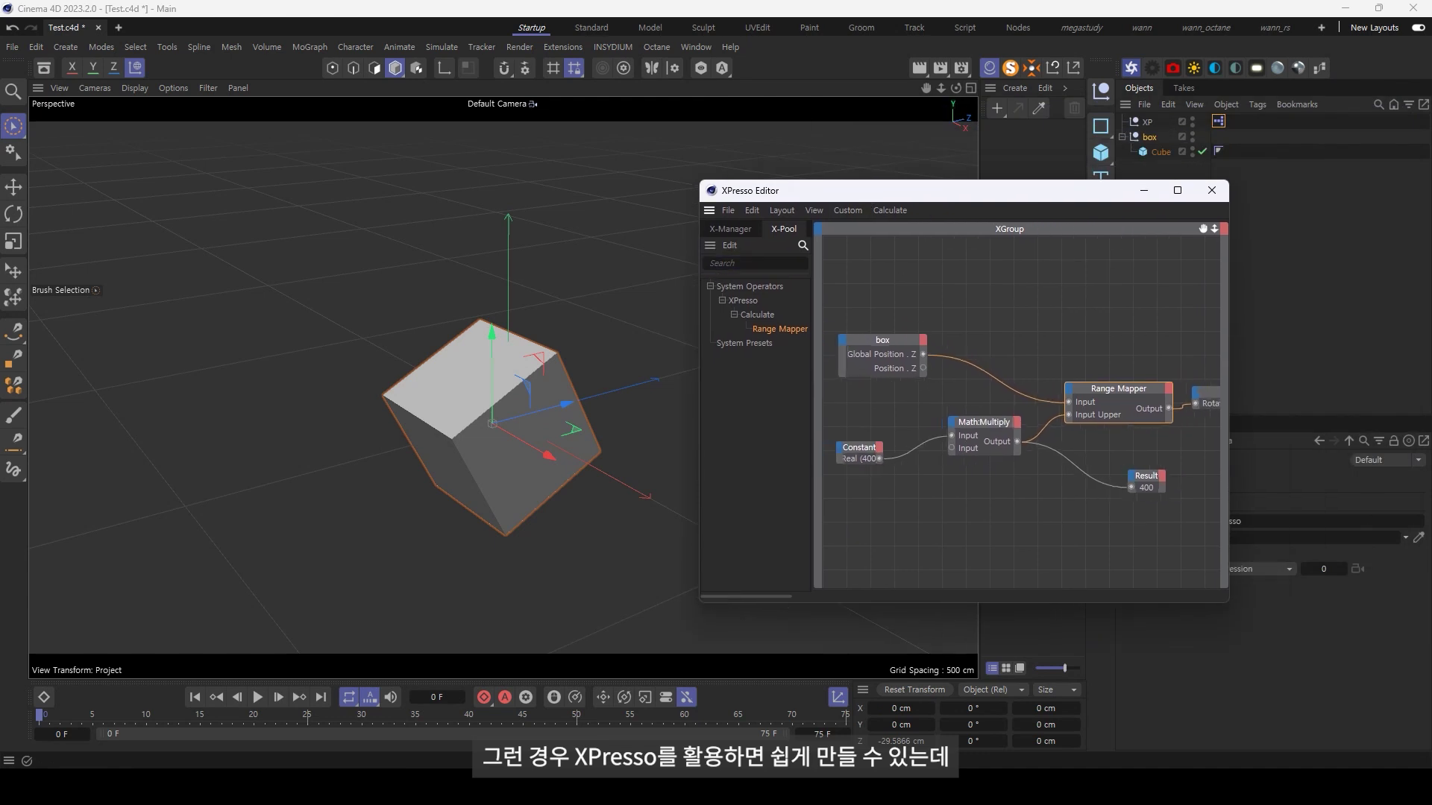
left_click_drag(1086, 433, 1080, 430)
mouse_move(634, 376)
left_mouse_down()
mouse_move(359, 446)
mouse_move(686, 431)
mouse_move(261, 477)
mouse_move(500, 423)
left_mouse_up()
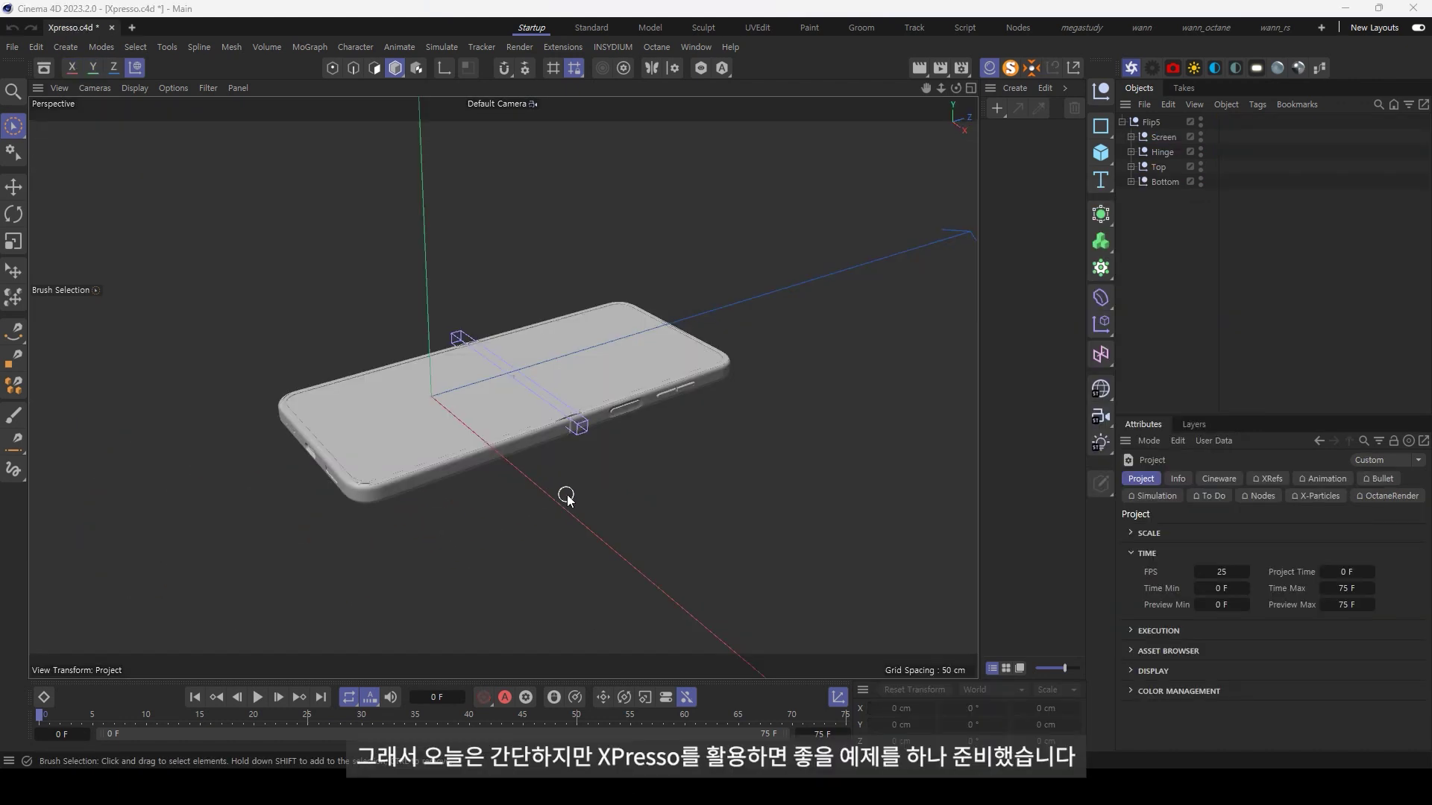
mouse_move(603, 497)
left_mouse_down("alt")
mouse_move(615, 525)
mouse_move(676, 489)
mouse_move(699, 503)
left_mouse_up("alt")
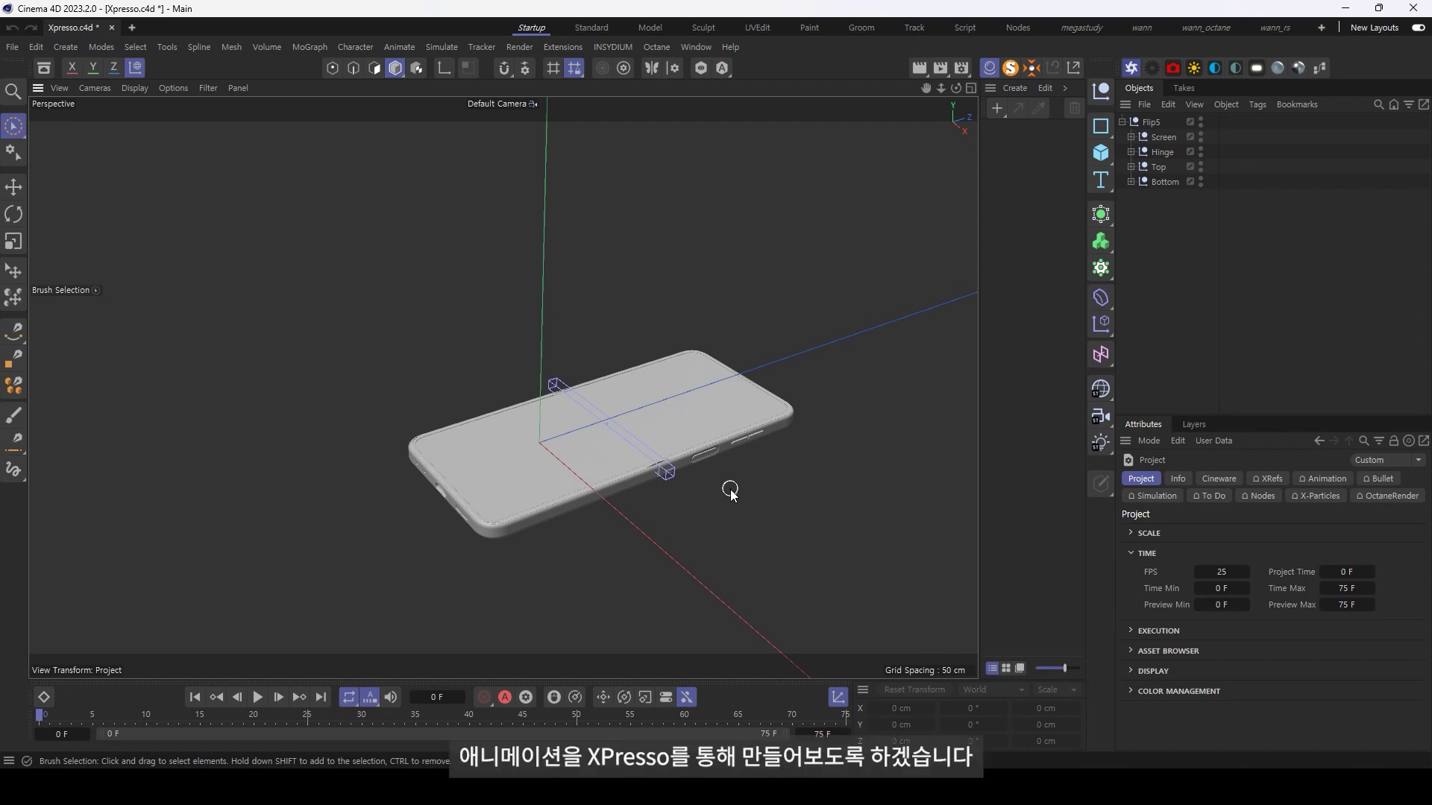
mouse_move(696, 469)
left_mouse_down("alt")
mouse_move(537, 425)
mouse_move(479, 301)
mouse_move(754, 518)
mouse_move(635, 519)
left_mouse_up("alt")
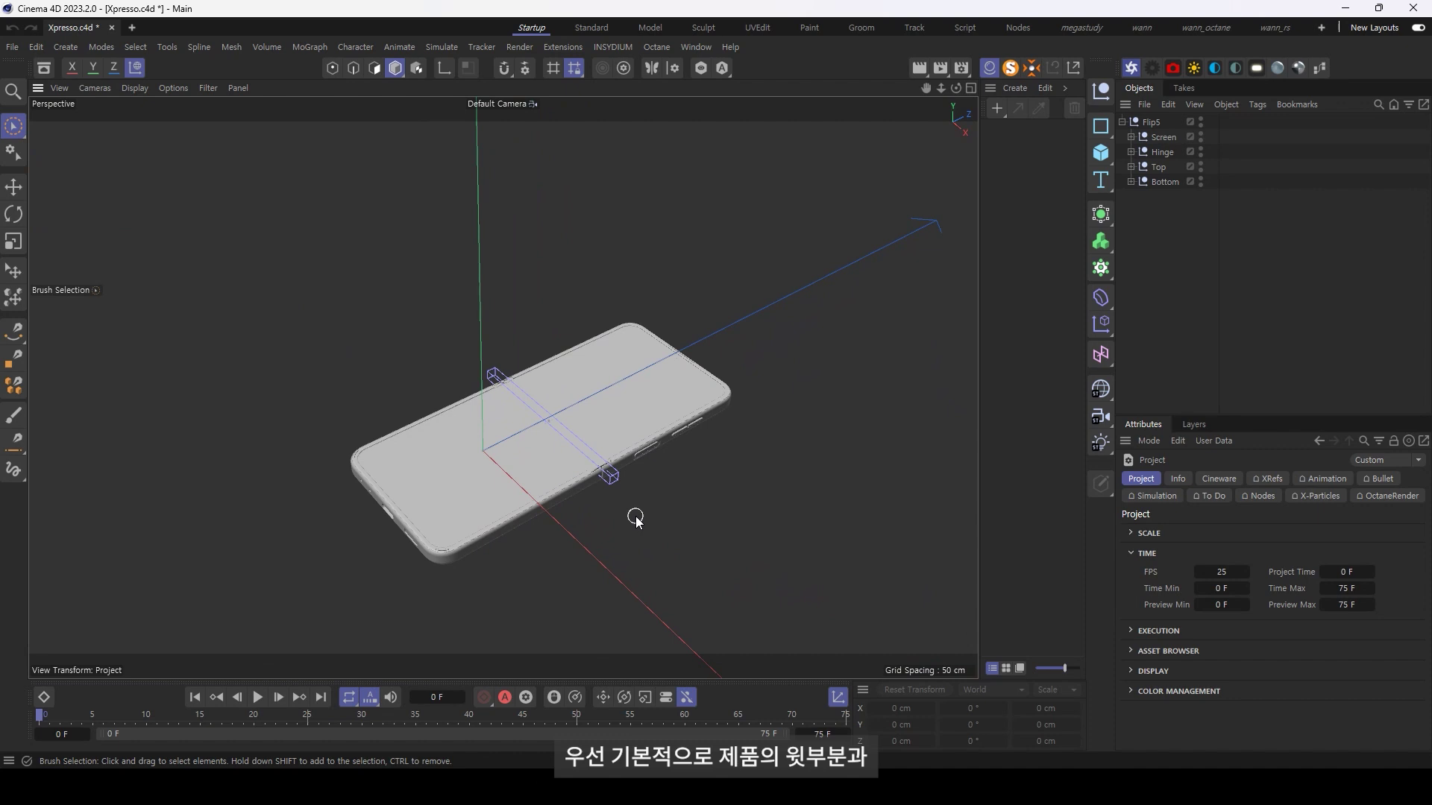
Inspect the Top, Hinge and Screen parts and the Bend.1 deformer
left_click(1151, 168)
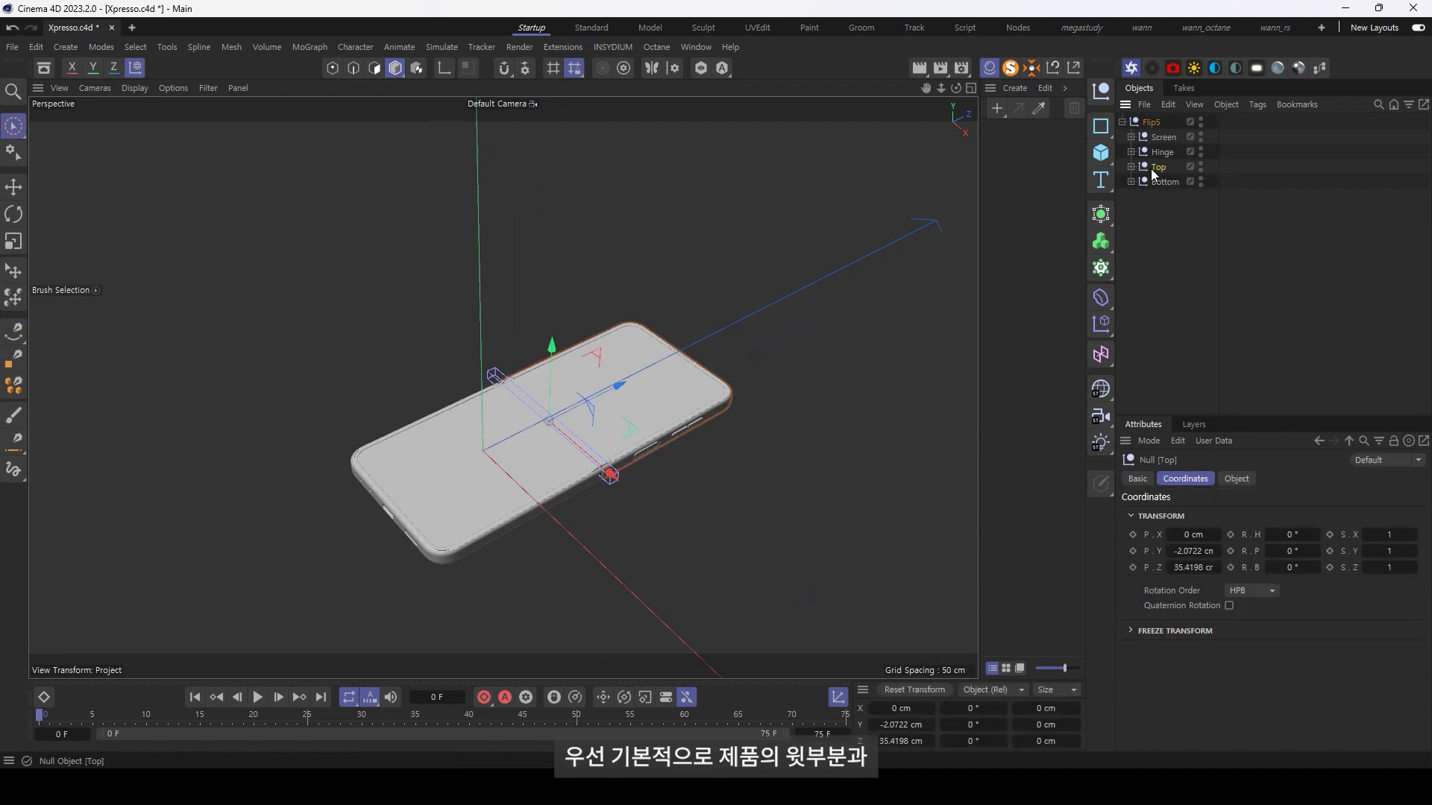
left_click(1158, 183)
left_click(1159, 153)
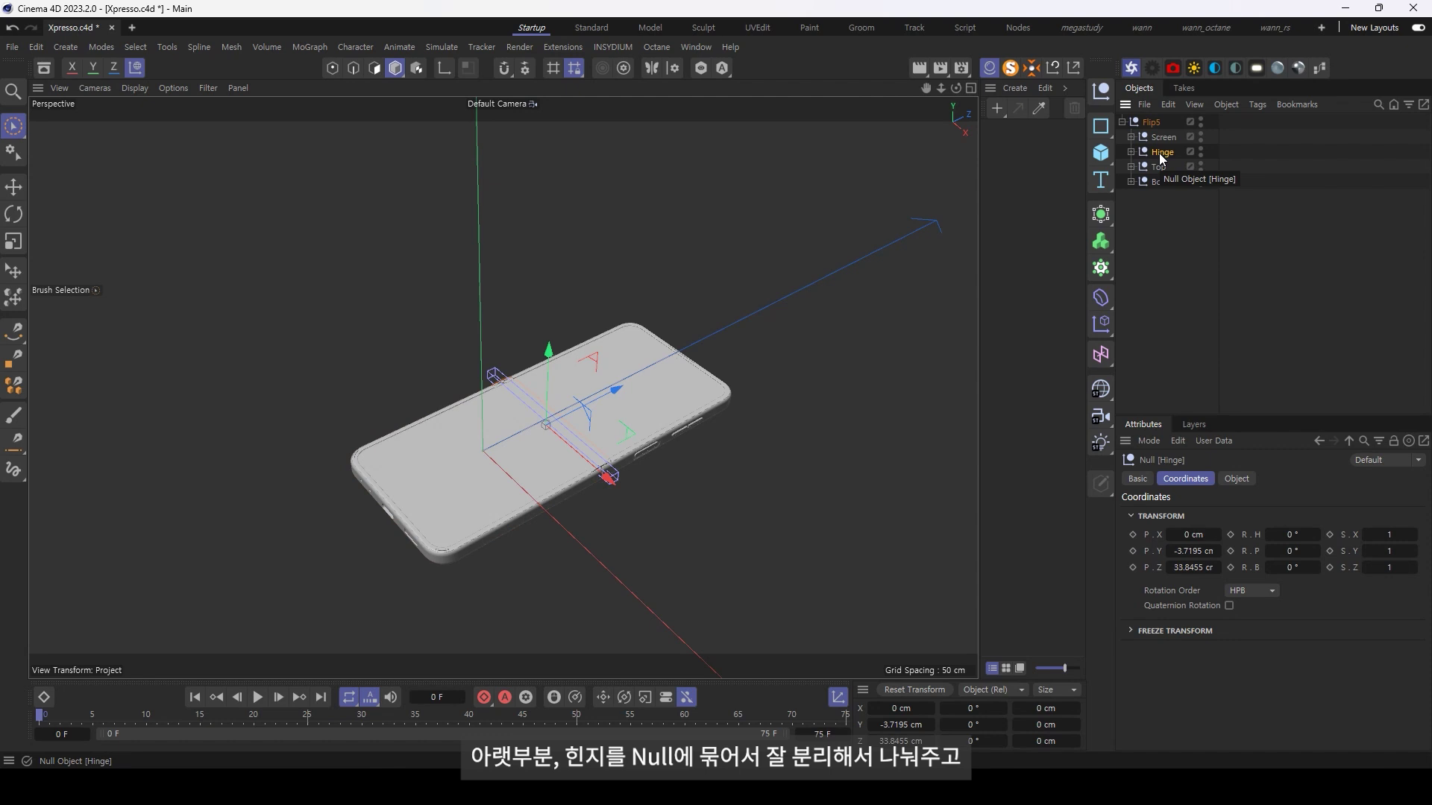
left_click(644, 395)
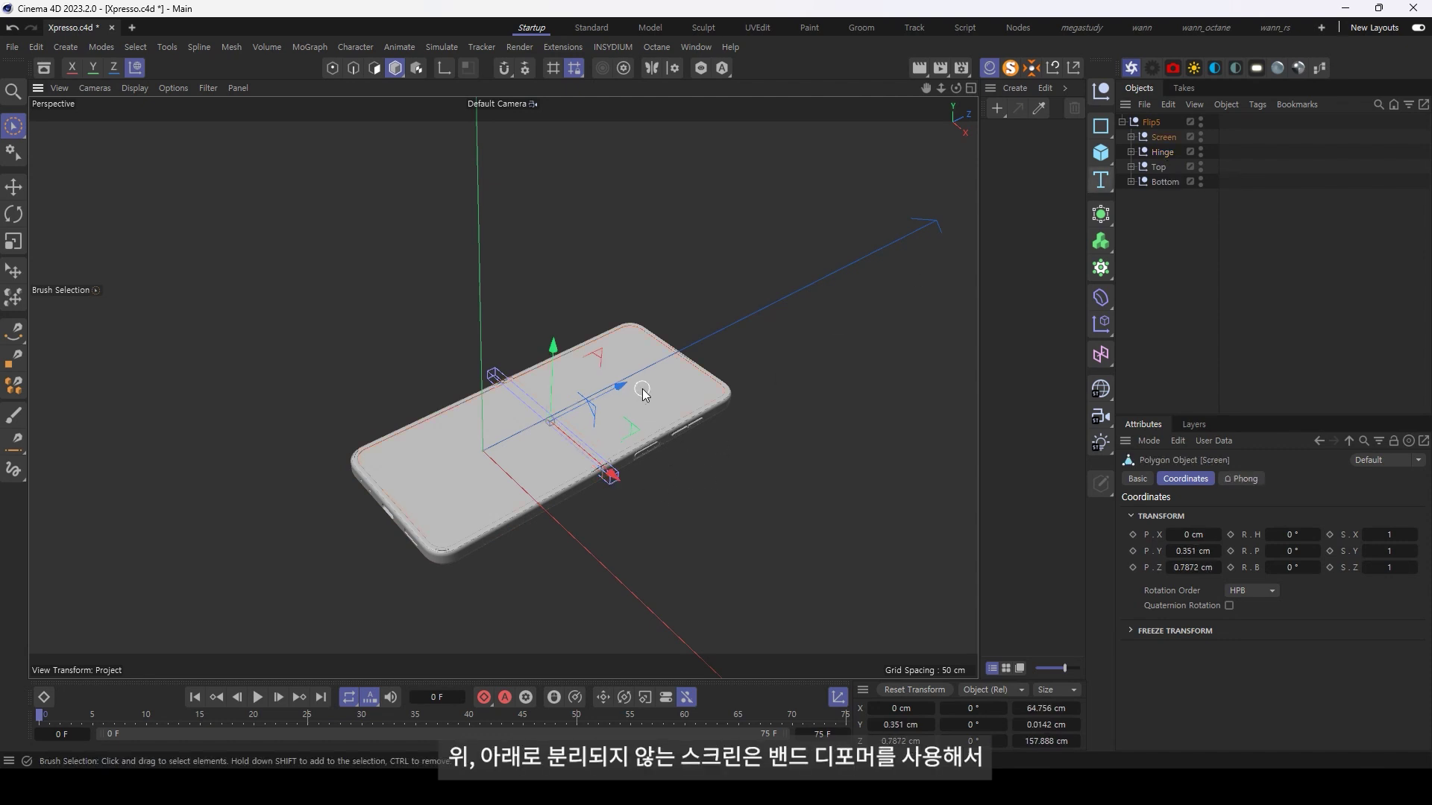
left_click(1130, 137)
left_click(1173, 153)
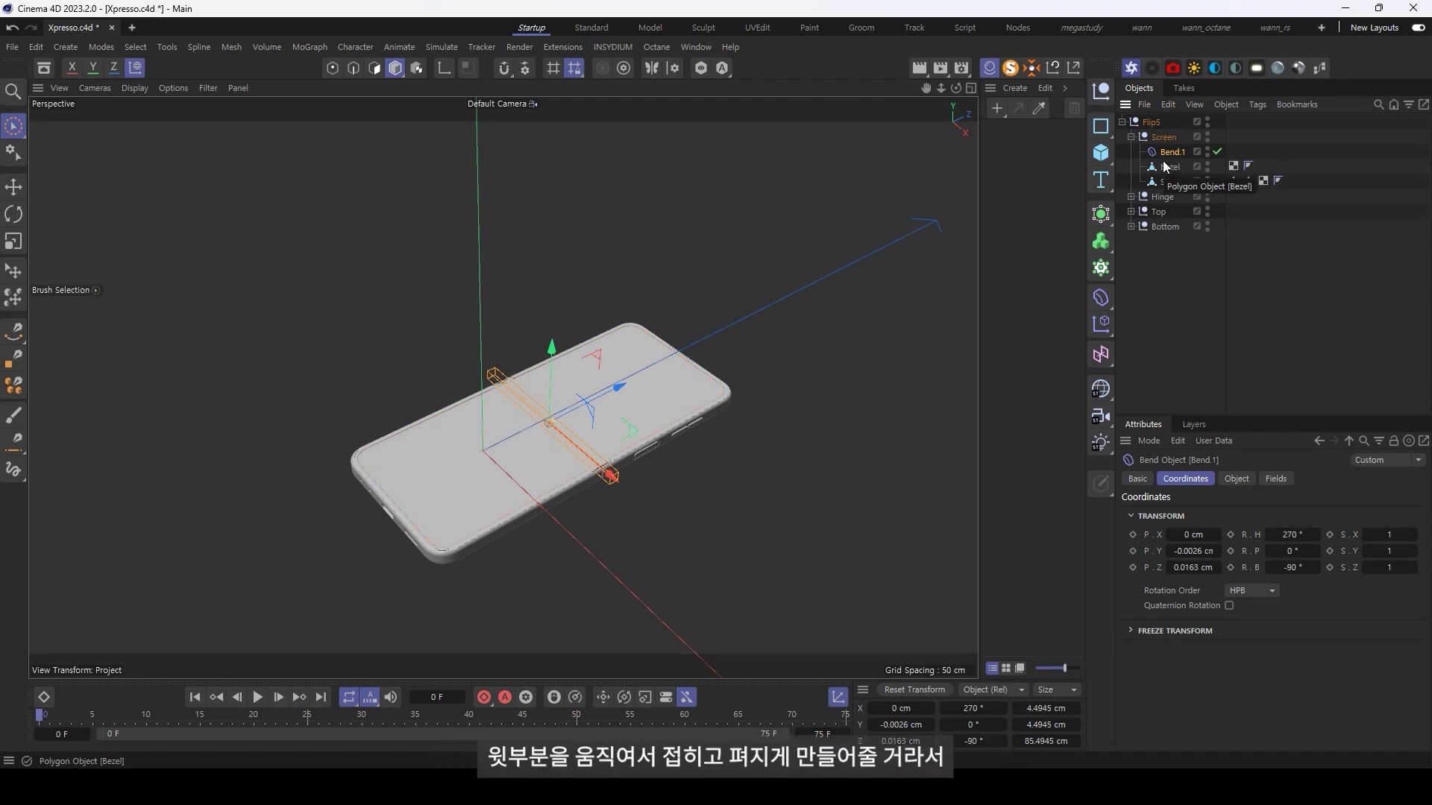
Select Top in the Right view with the Rotate tool active
left_click(1141, 217)
key("F3")
key("r")
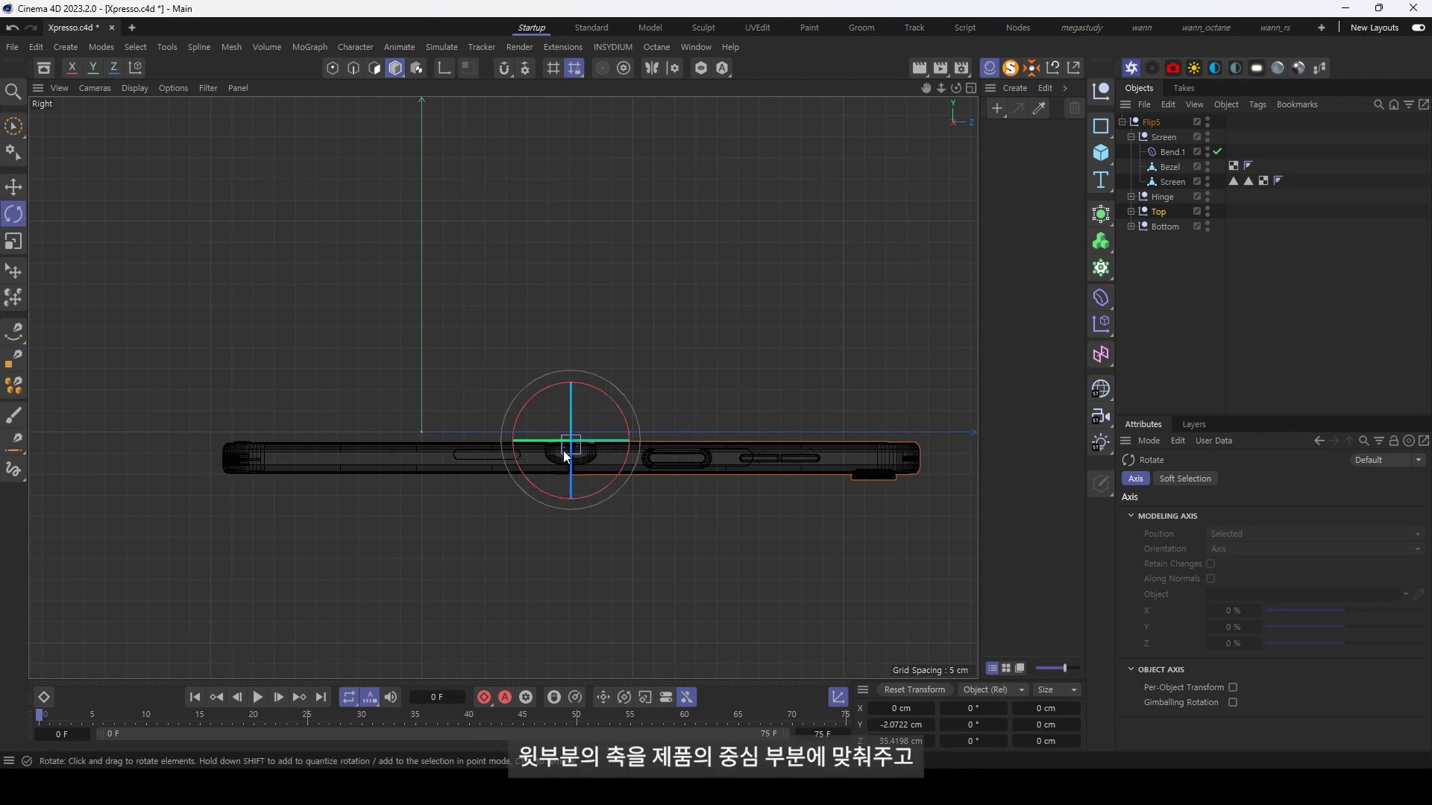
Swing Top up around the hinge, raise Bend.1 Strength, then return to Perspective
mouse_move(627, 426)
left_mouse_down()
mouse_move(494, 408)
mouse_move(476, 463)
mouse_move(452, 410)
mouse_move(503, 352)
mouse_move(679, 373)
mouse_move(677, 431)
left_mouse_up()
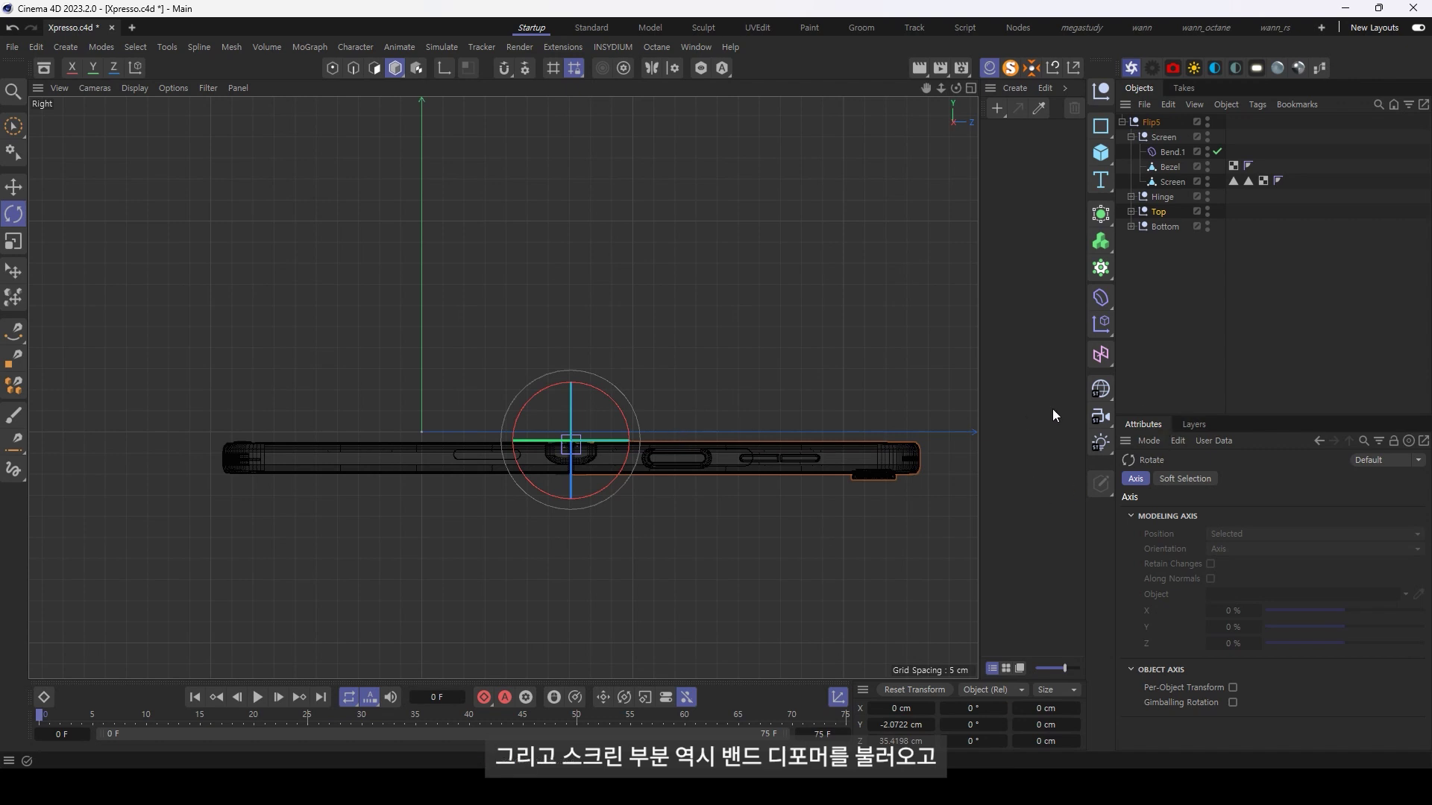
left_click(1181, 149)
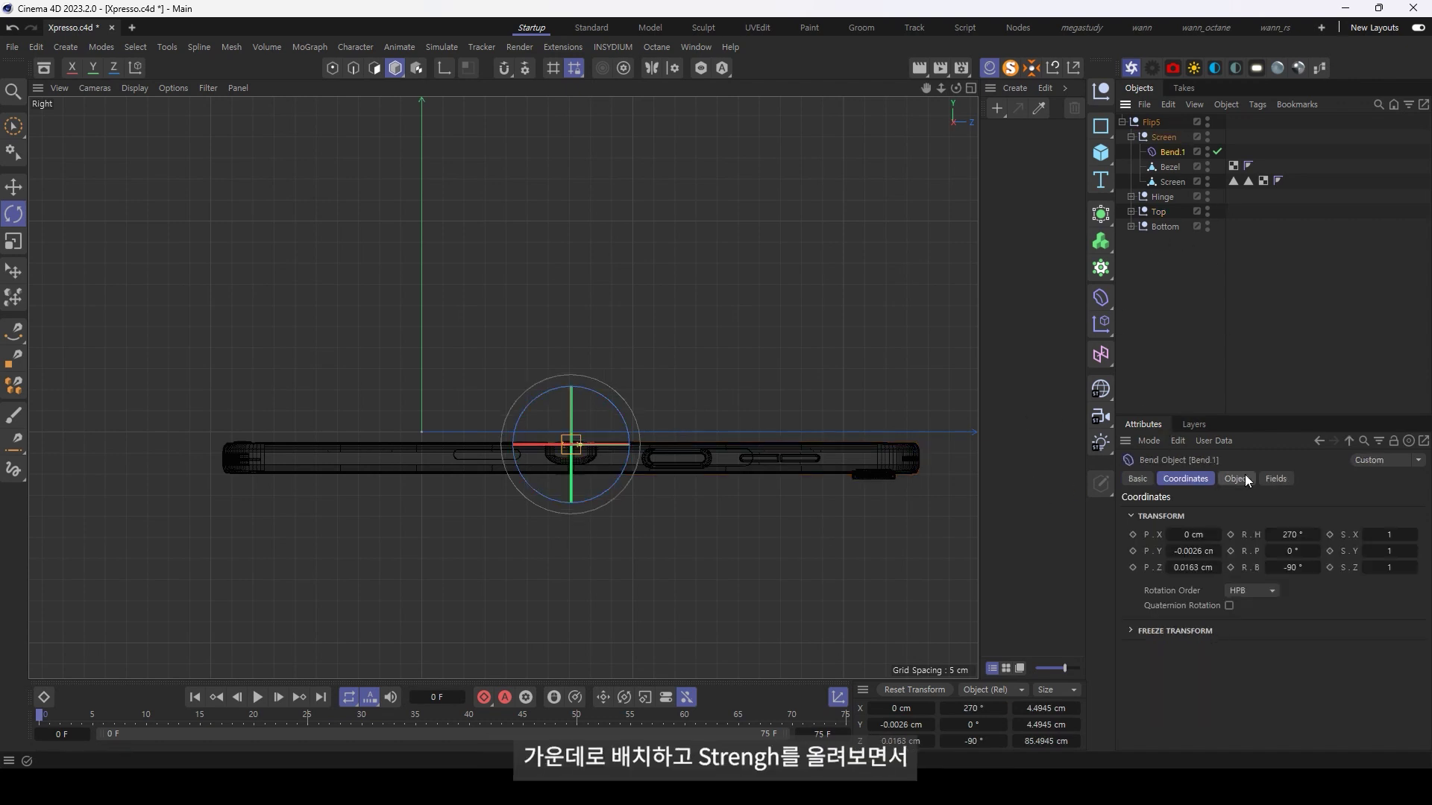
left_click(1248, 479)
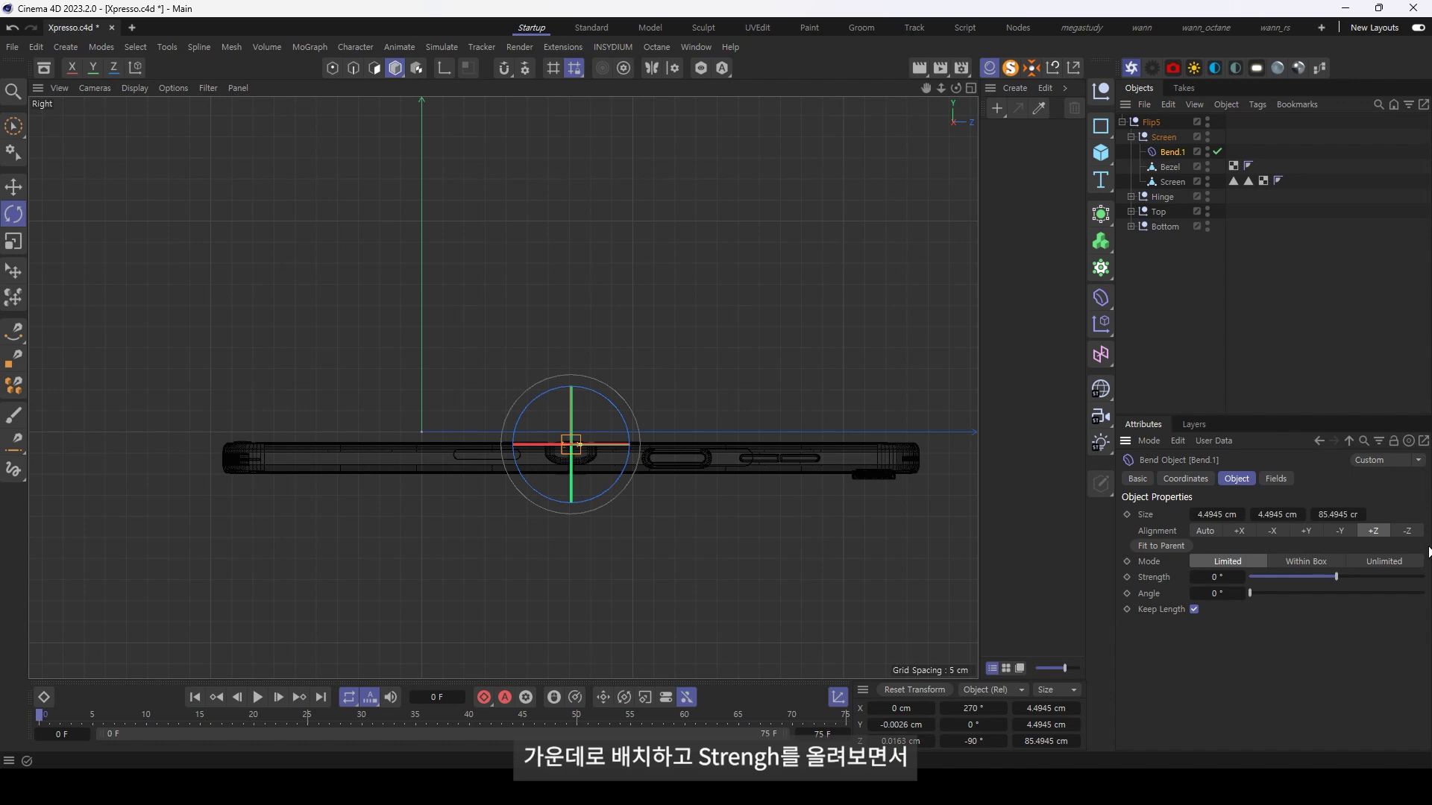
mouse_move(1332, 576)
left_mouse_down()
mouse_move(1377, 600)
mouse_move(1330, 610)
left_mouse_up()
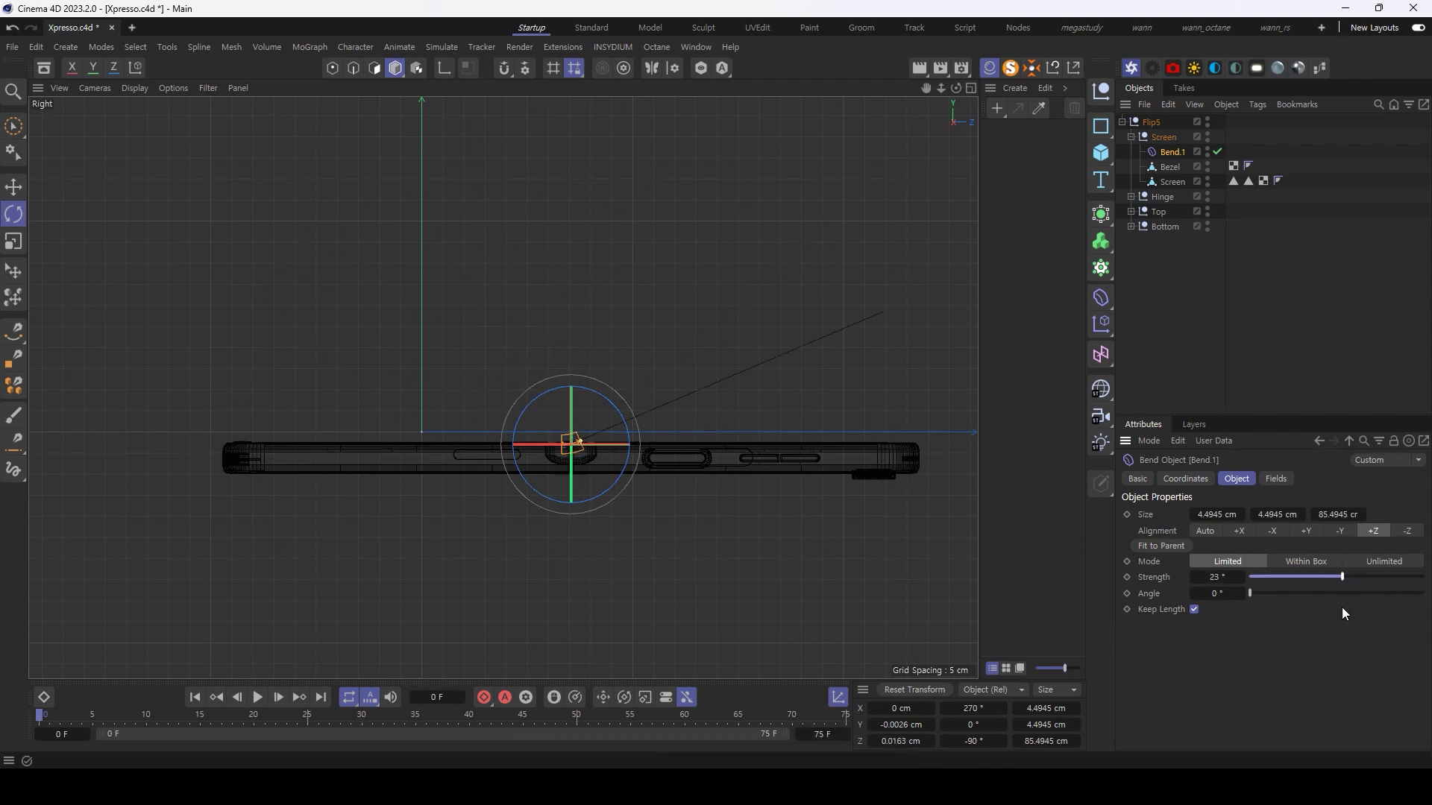
key("F1")
key("space")
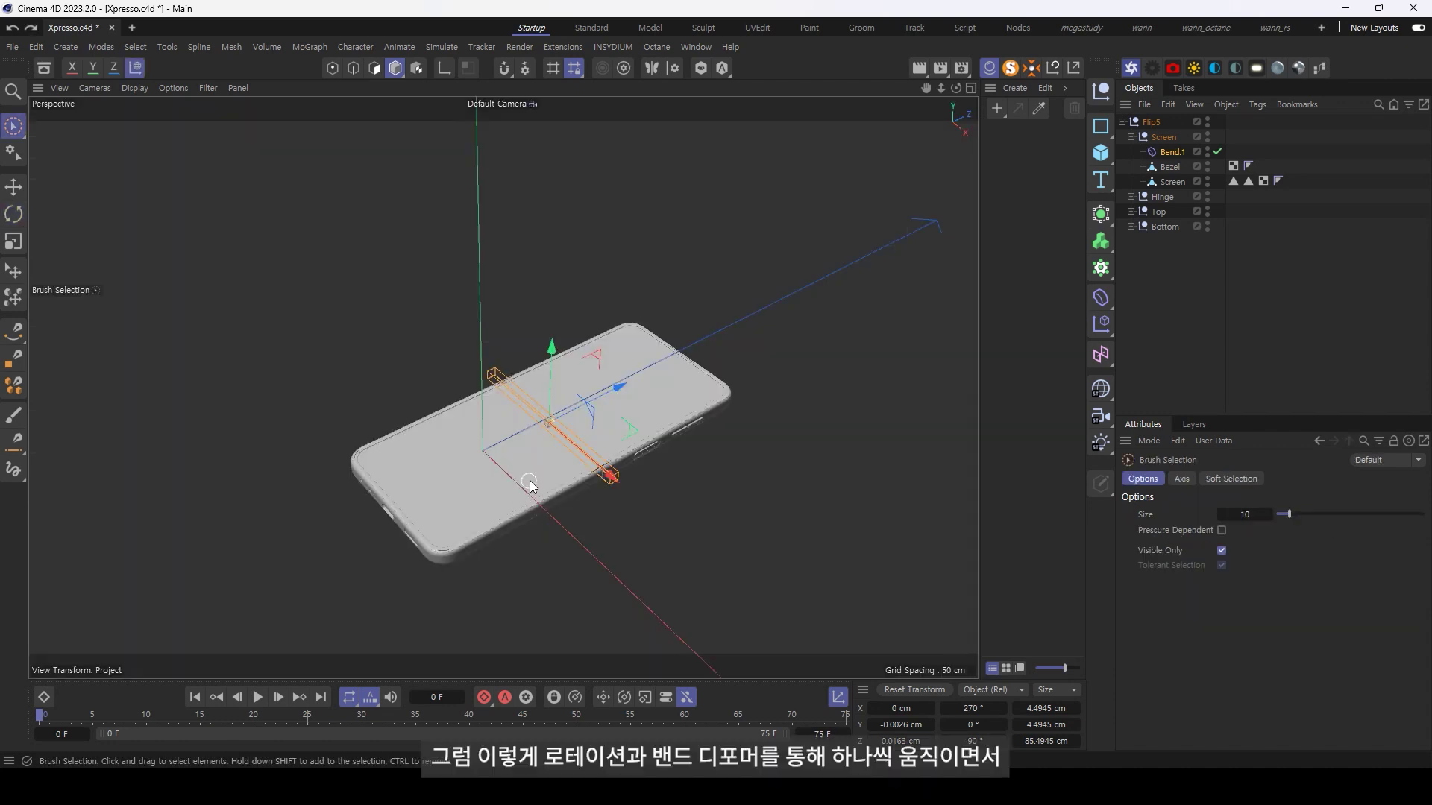
Orbit and pan to a flatter view of the phone and collapse the Screen group
left_click_drag(554, 454, 612, 481, "alt")
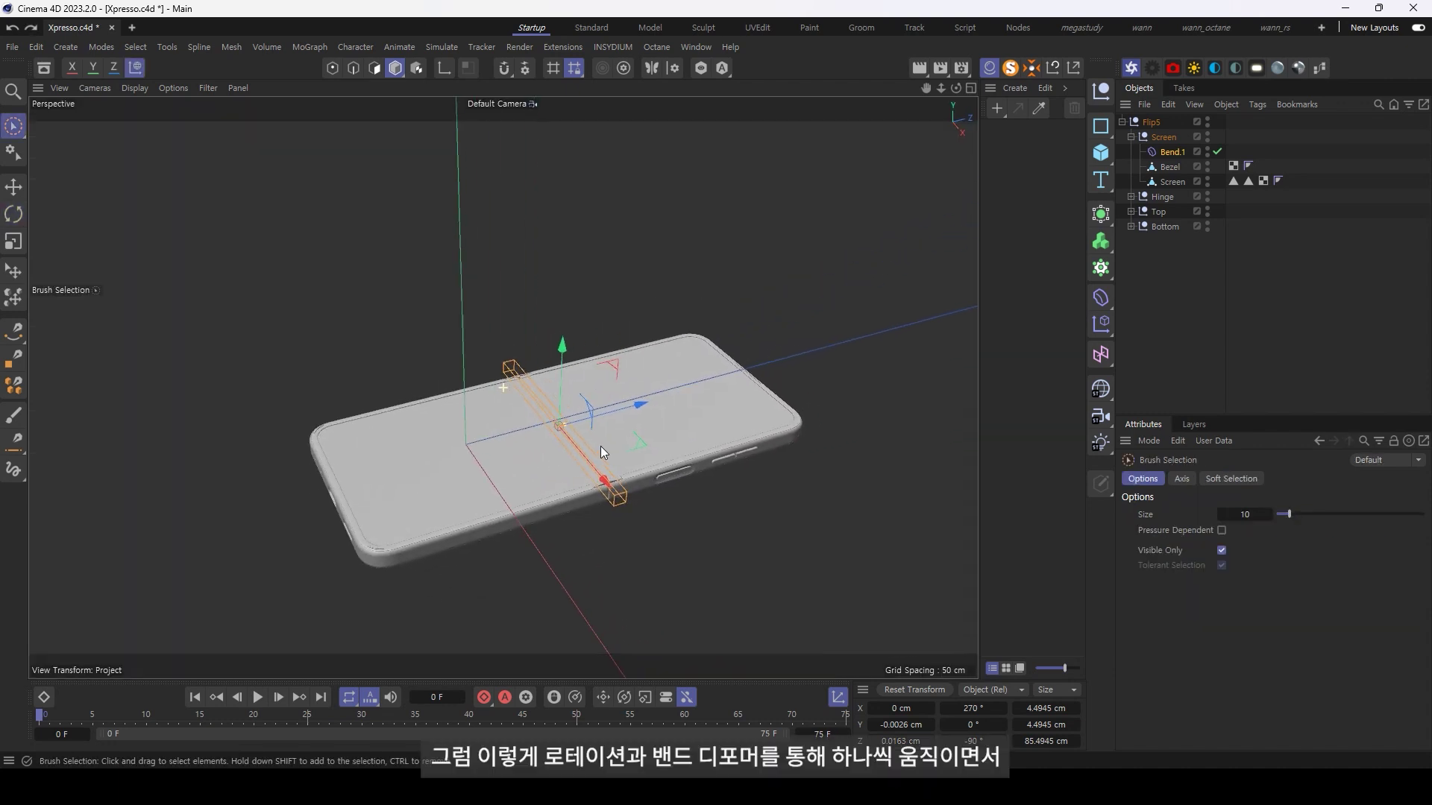
middle_click_drag(612, 481, 698, 492, "alt")
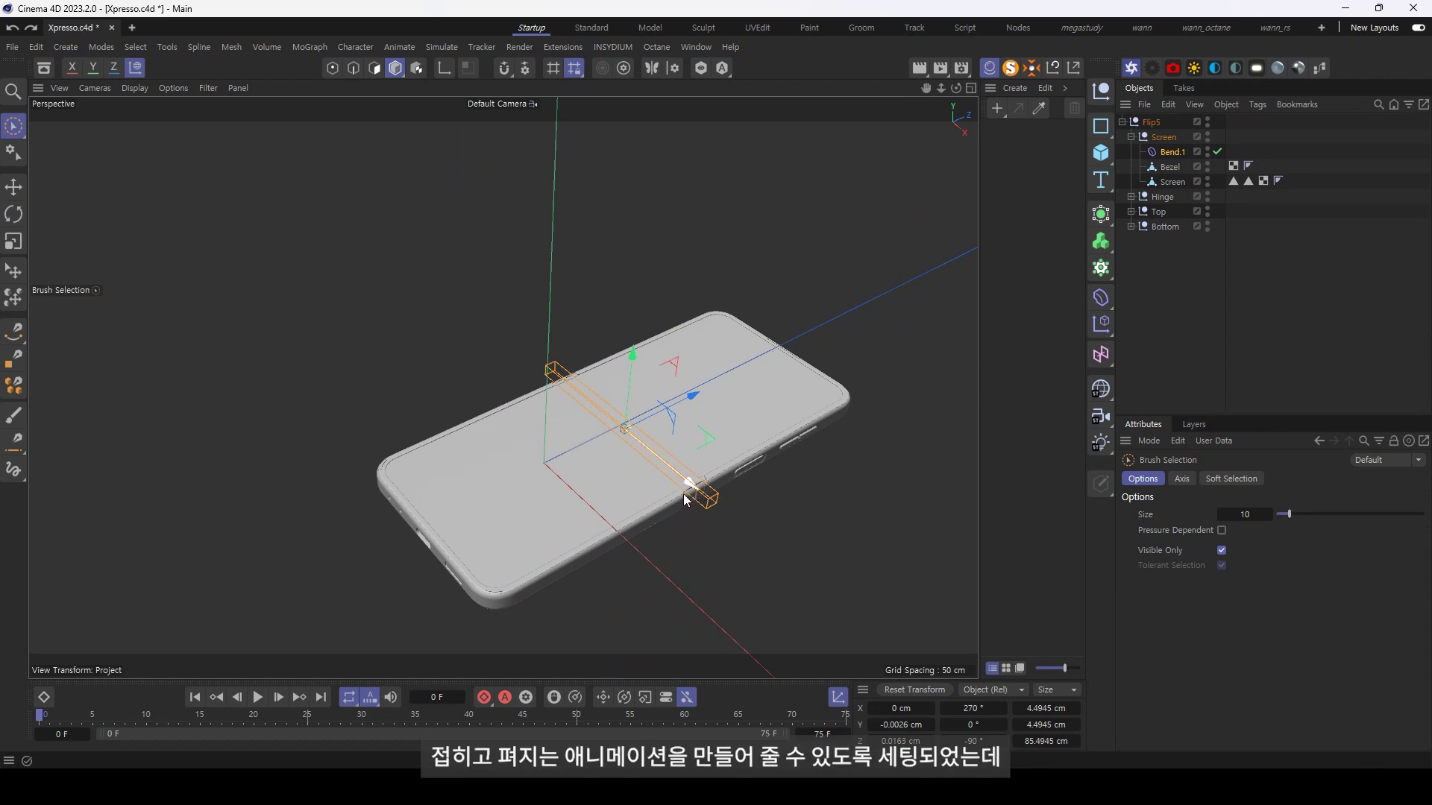
left_click_drag(687, 499, 651, 483, "alt")
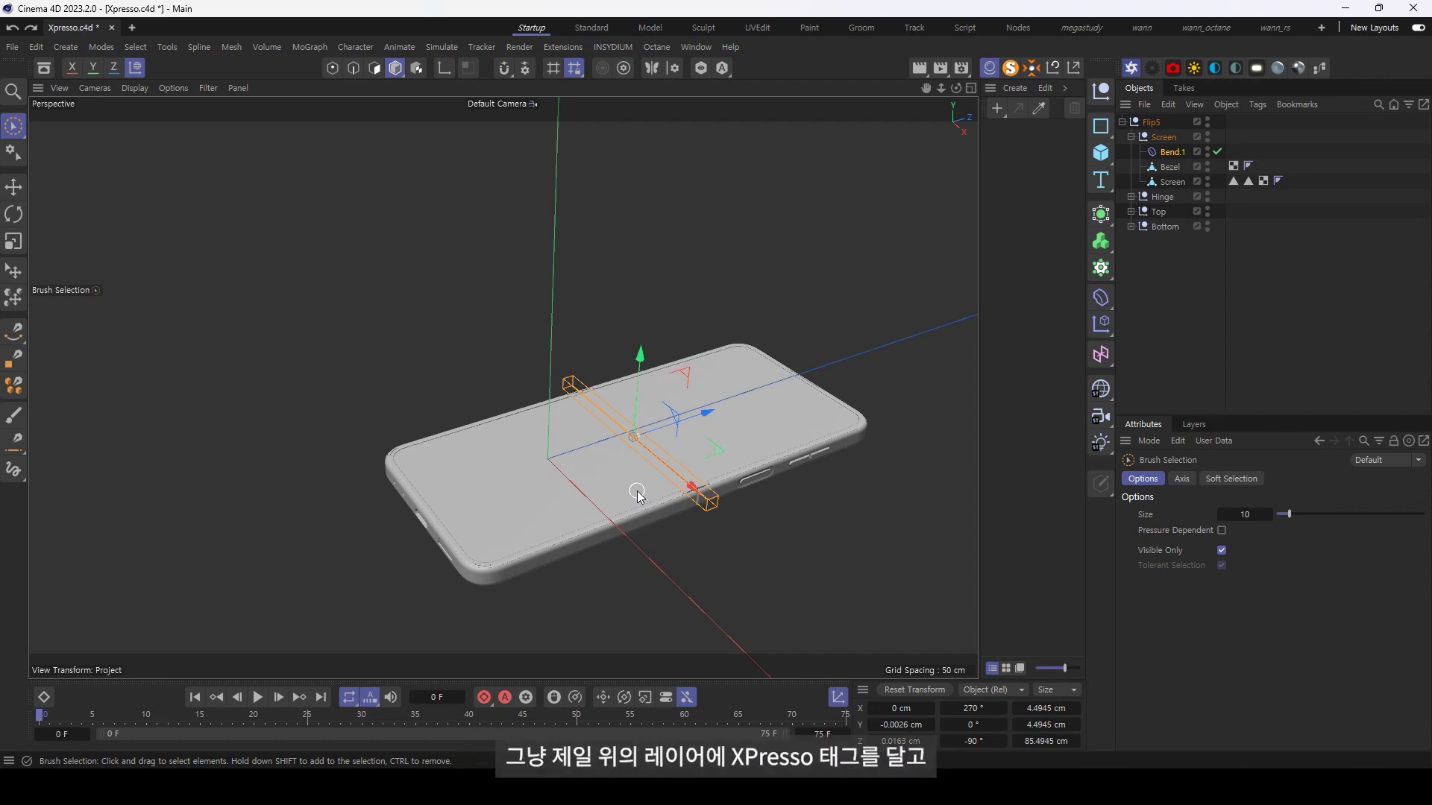
left_click(1136, 137)
left_click(1130, 136)
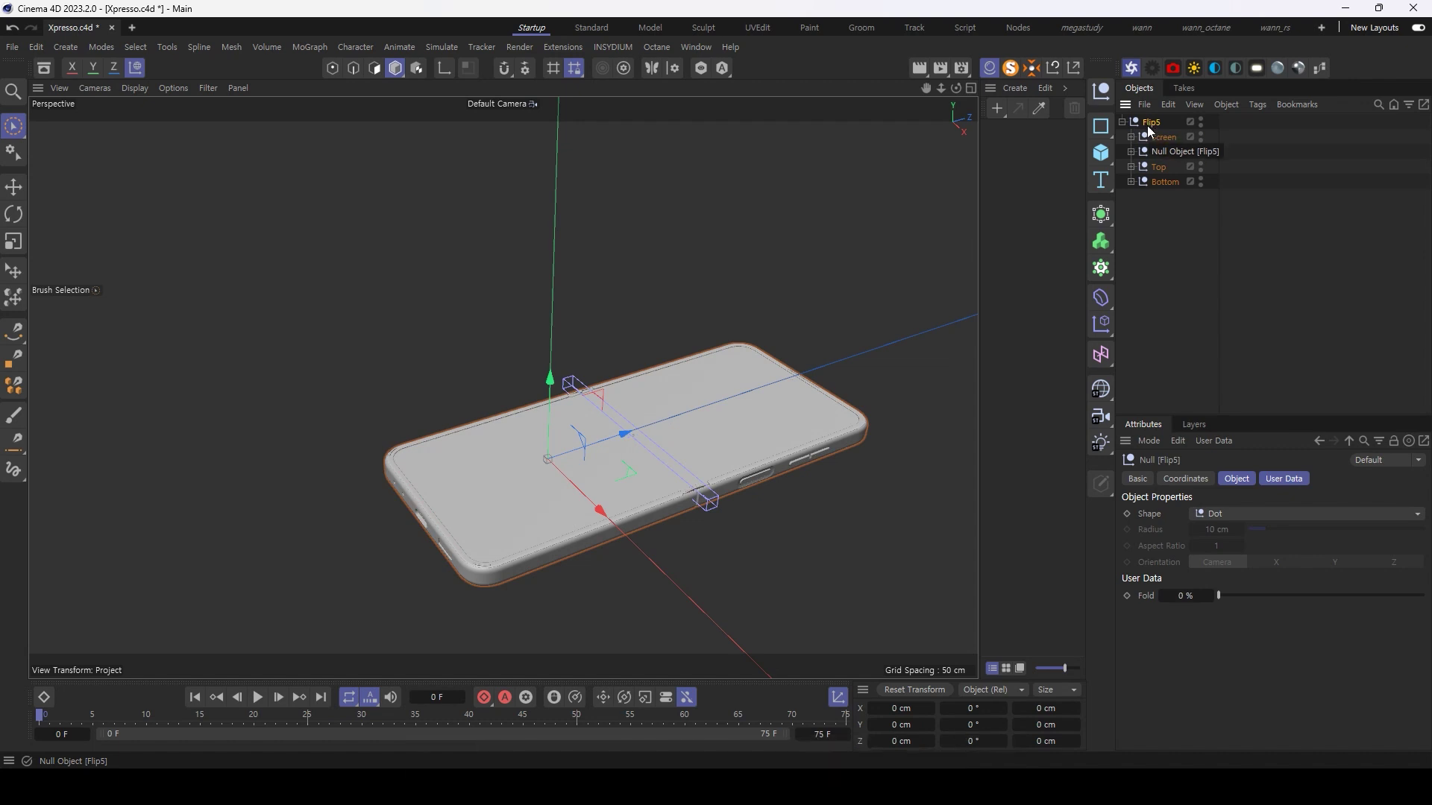
Create a new null named 'Controller'
left_click(1150, 308)
left_click(1100, 91)
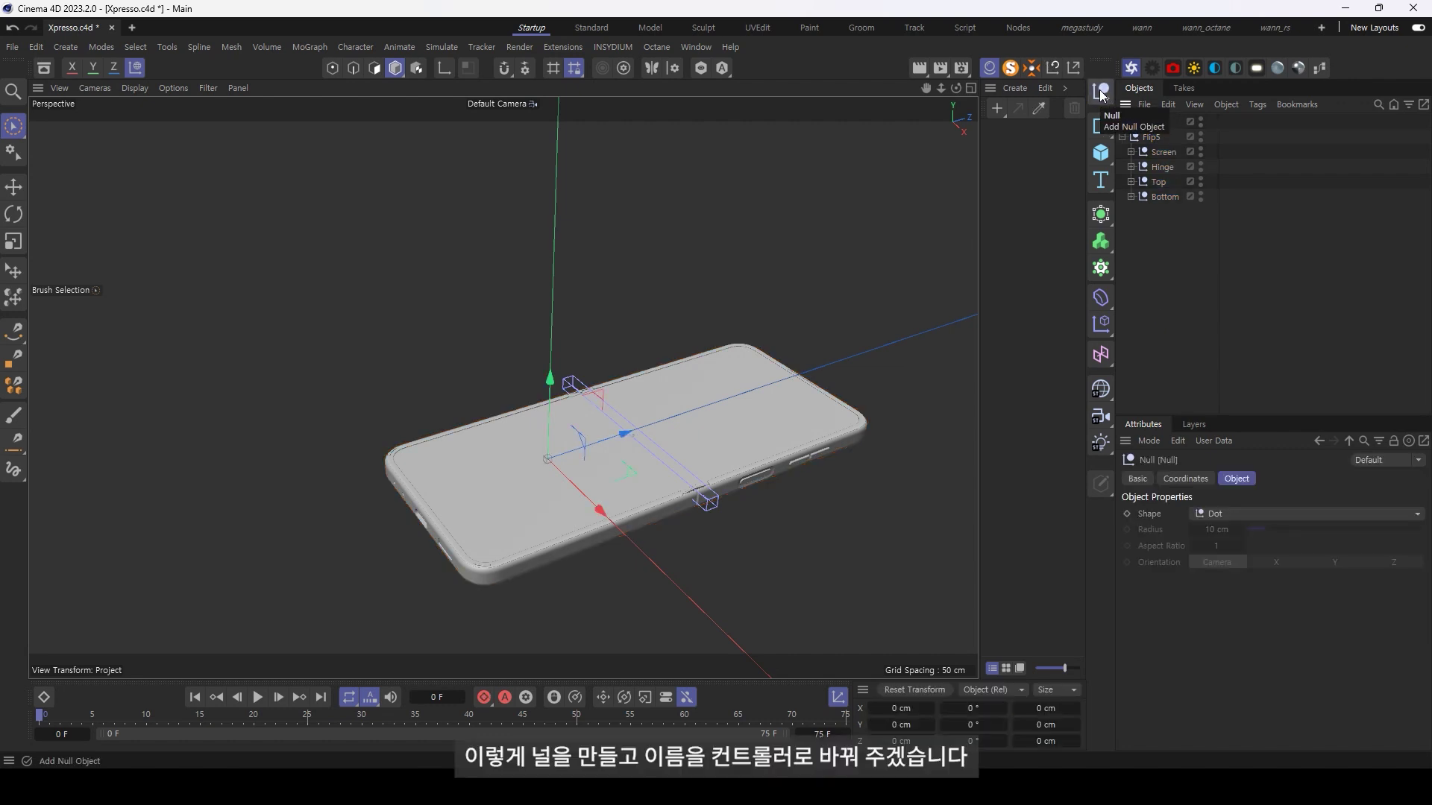
double_click(1151, 121)
type("Controller")
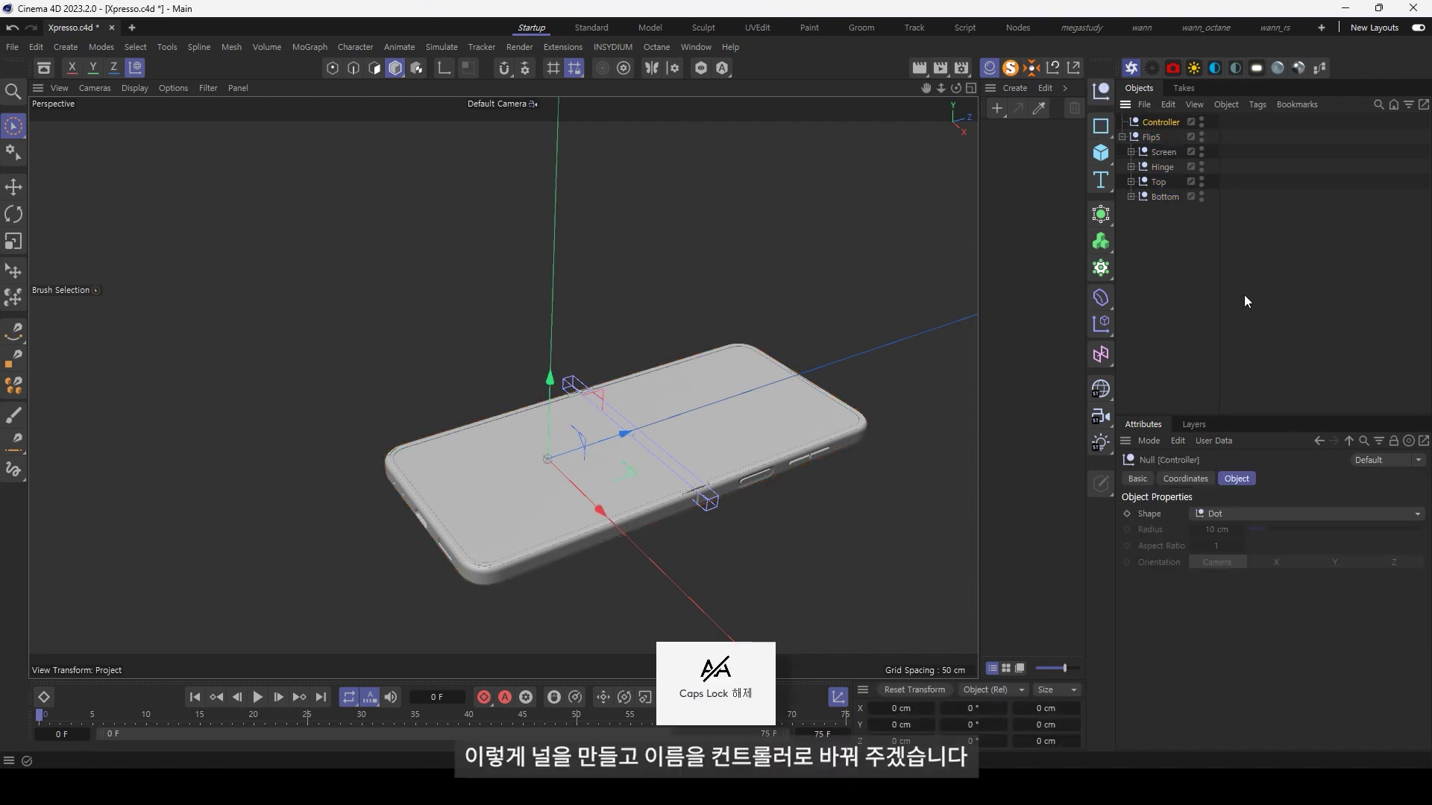
key("Return")
Select Controller and open its Manage User Data window
left_click(1243, 301)
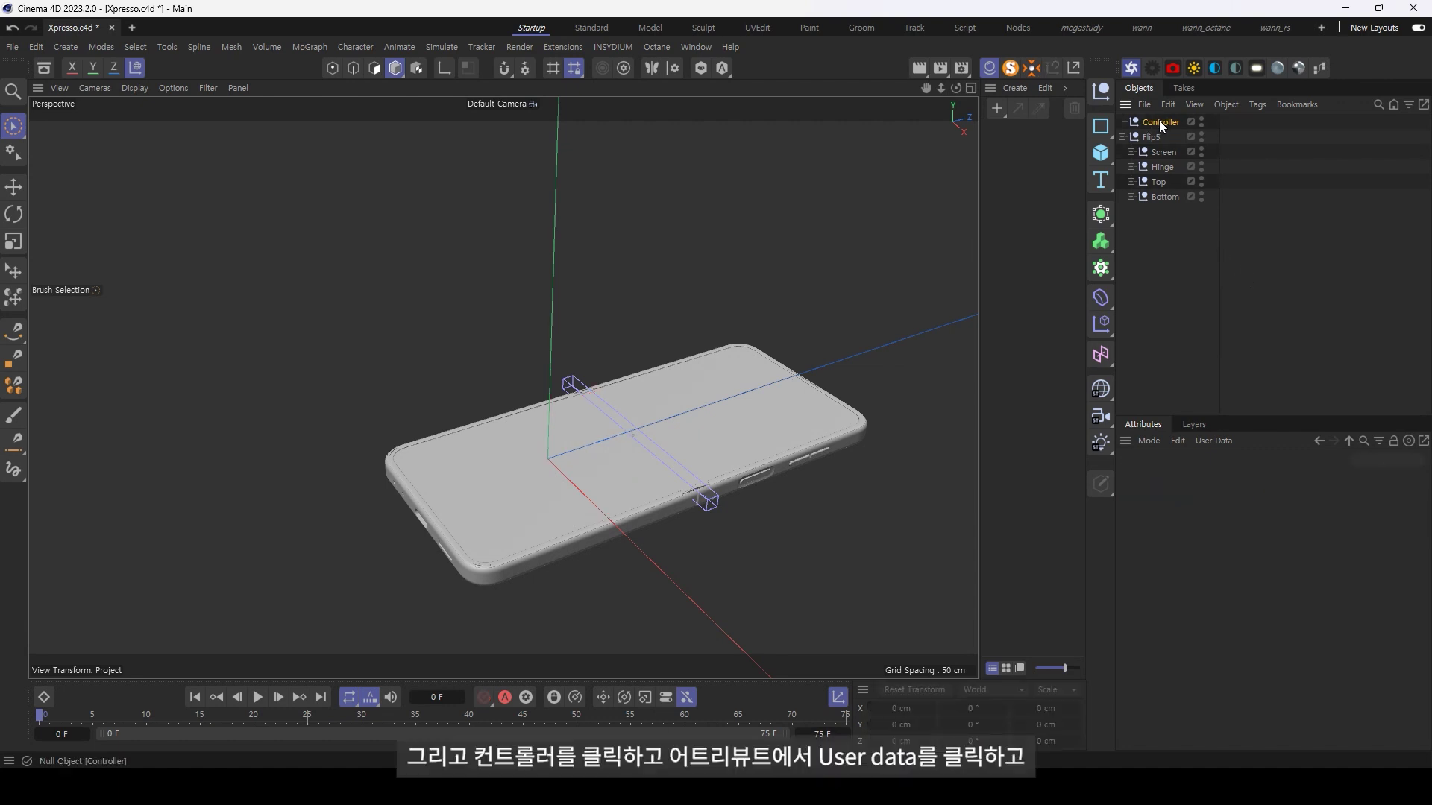
left_click(1158, 120)
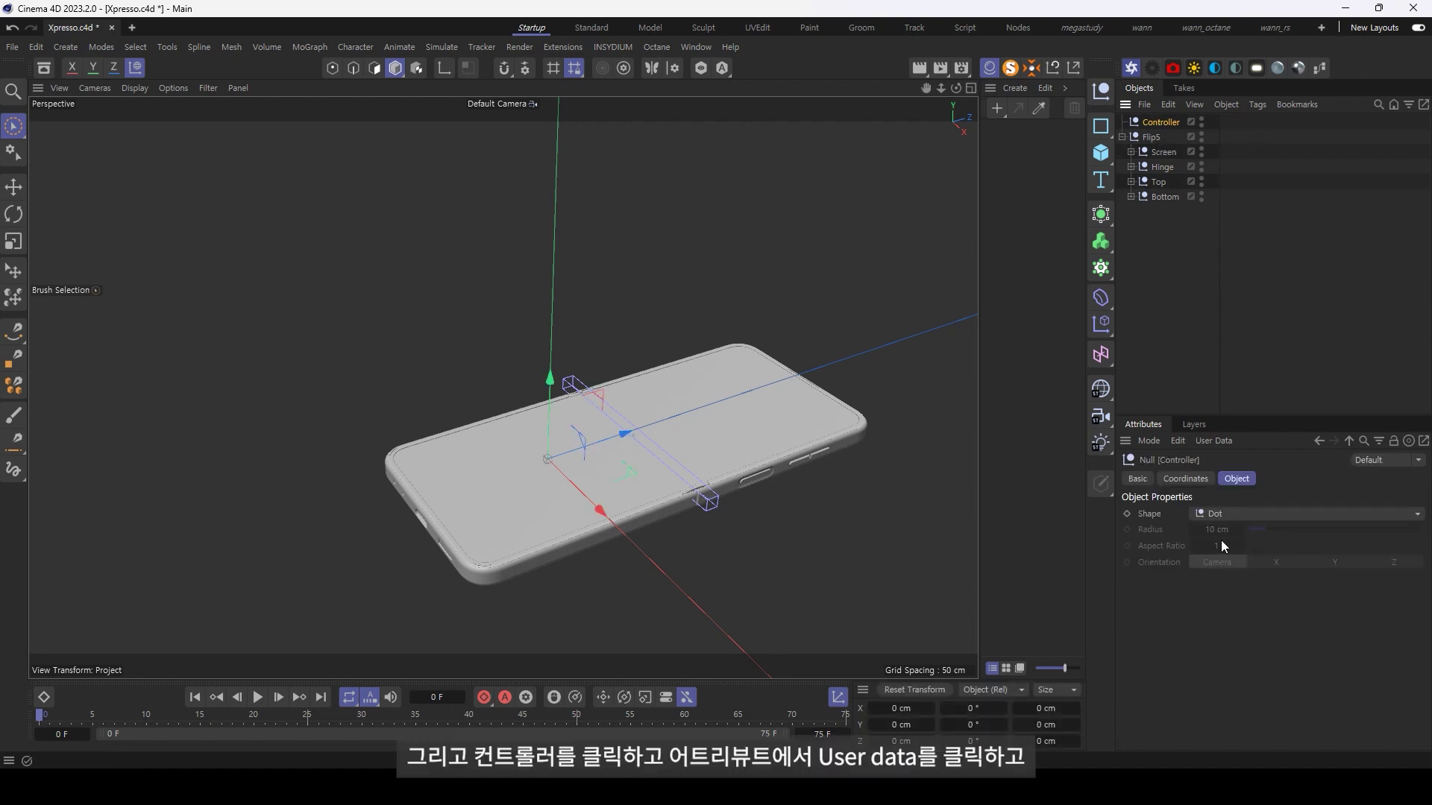
left_click(1215, 441)
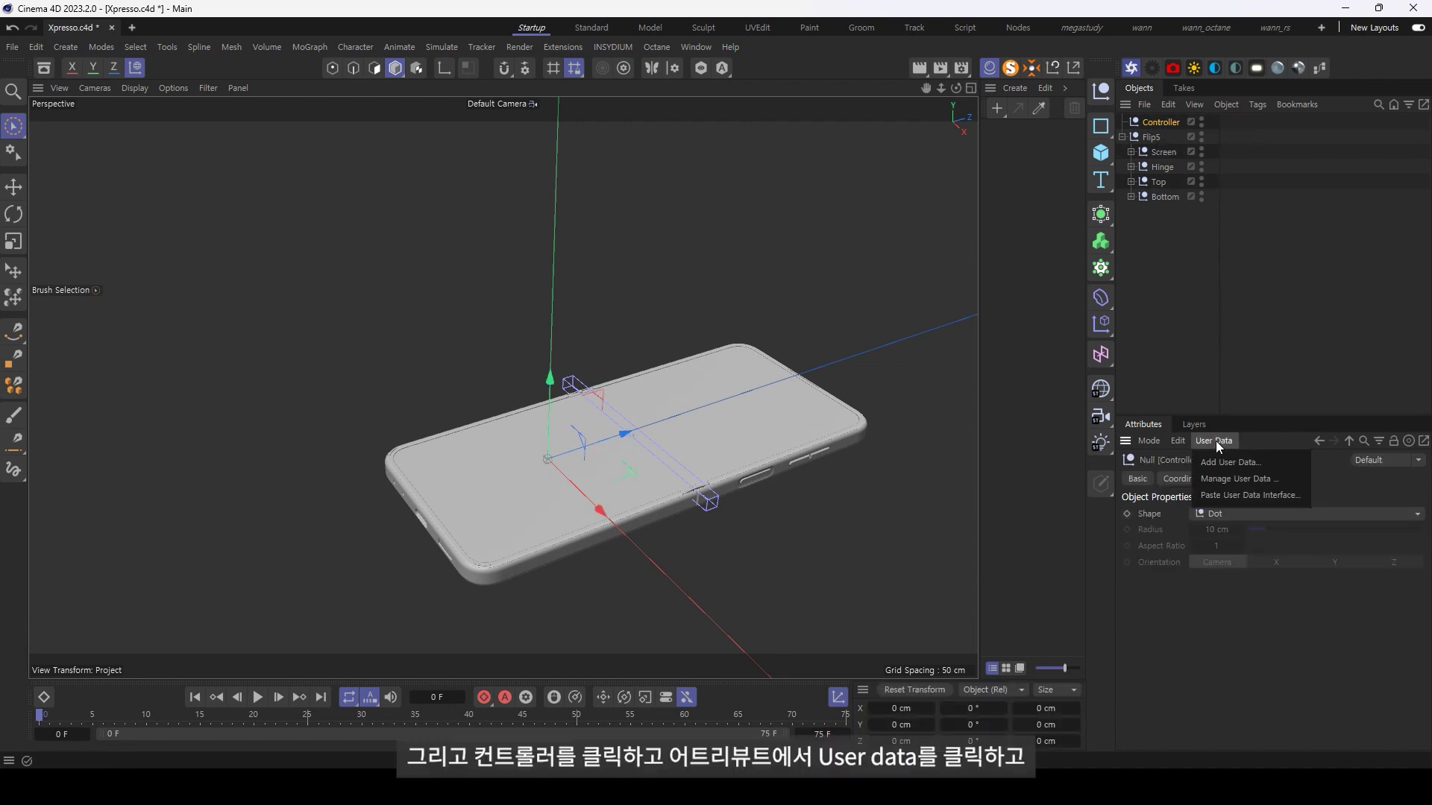
left_click(1249, 479)
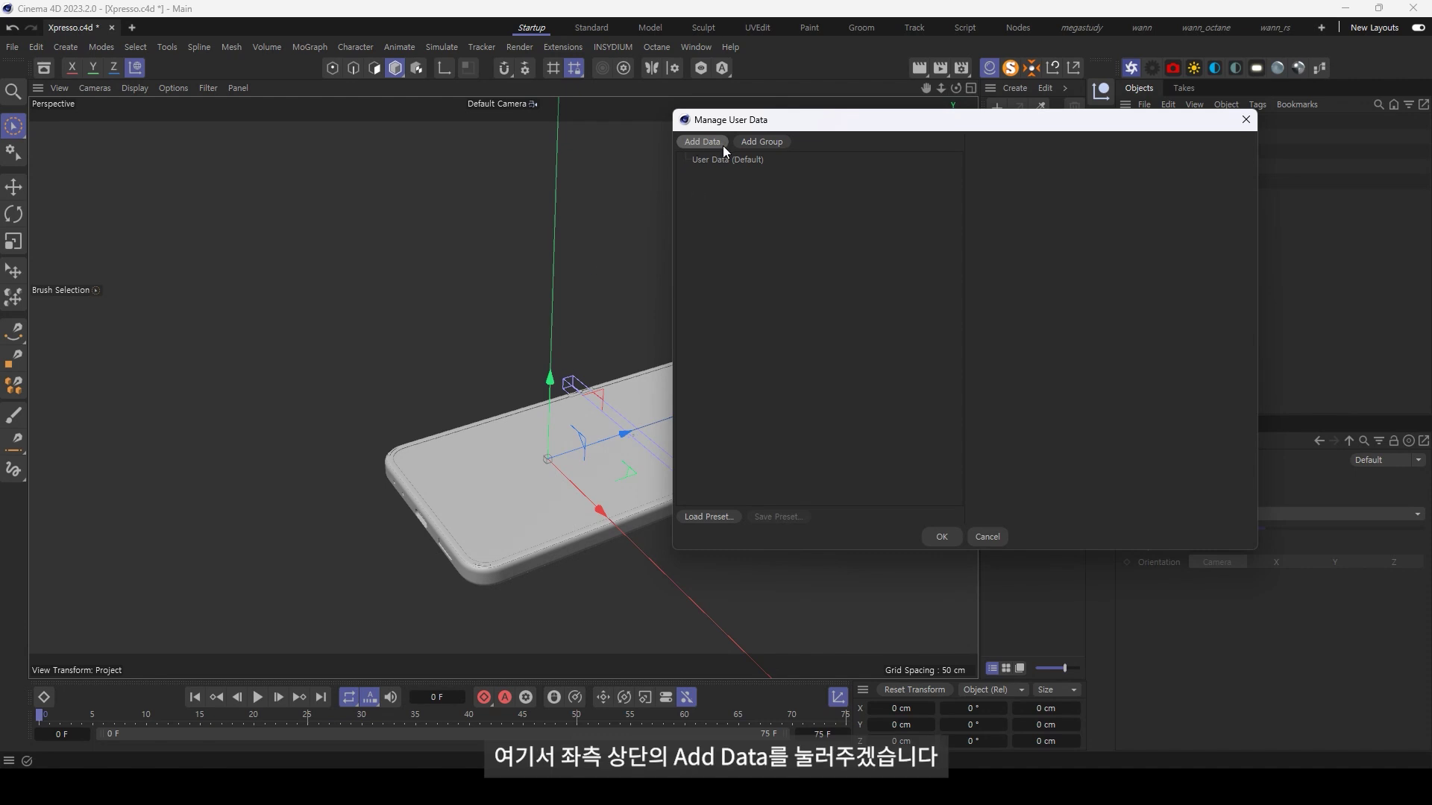
Add a 'Fold' user-data entry with a Float Slider interface and confirm the dialog
left_click(720, 143)
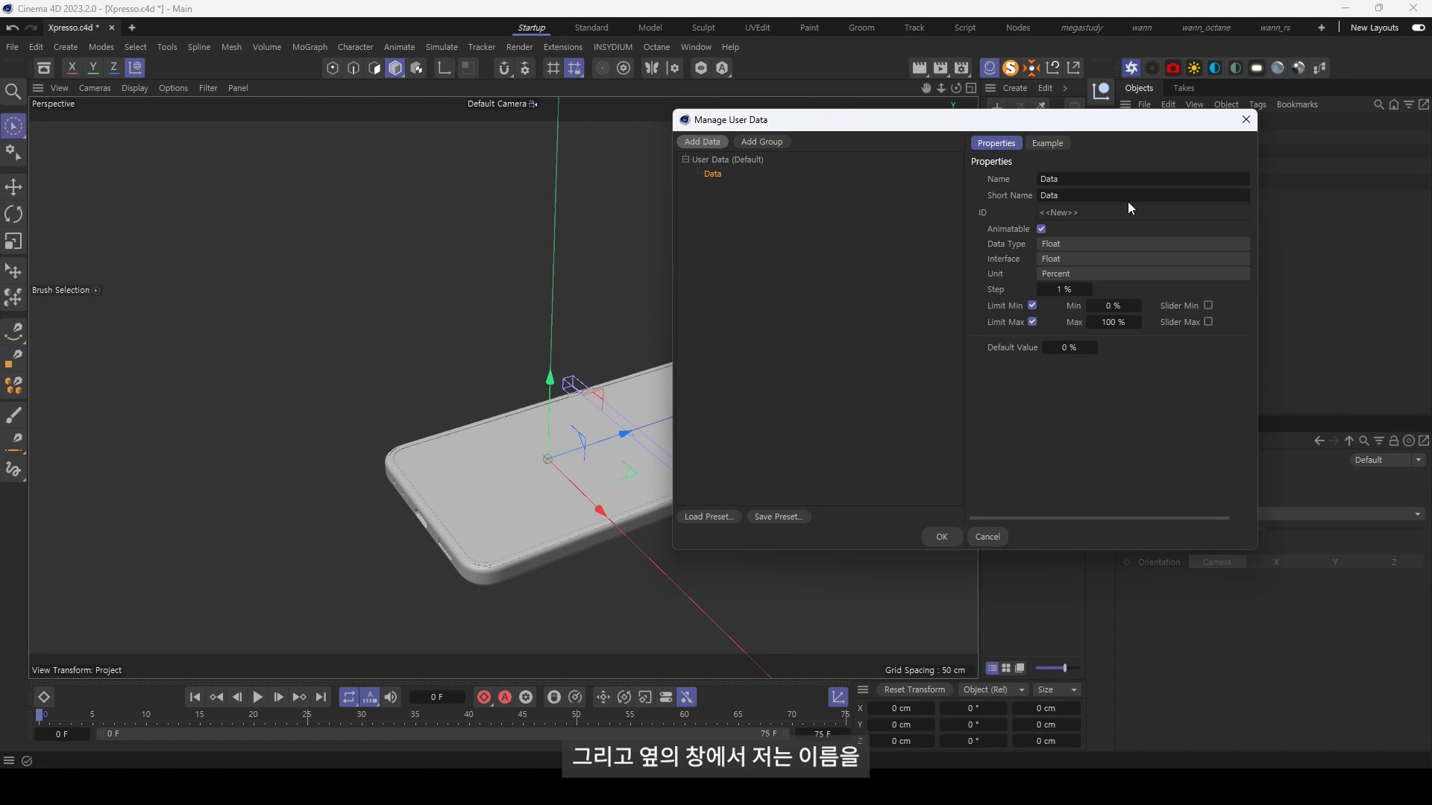
type("Fold")
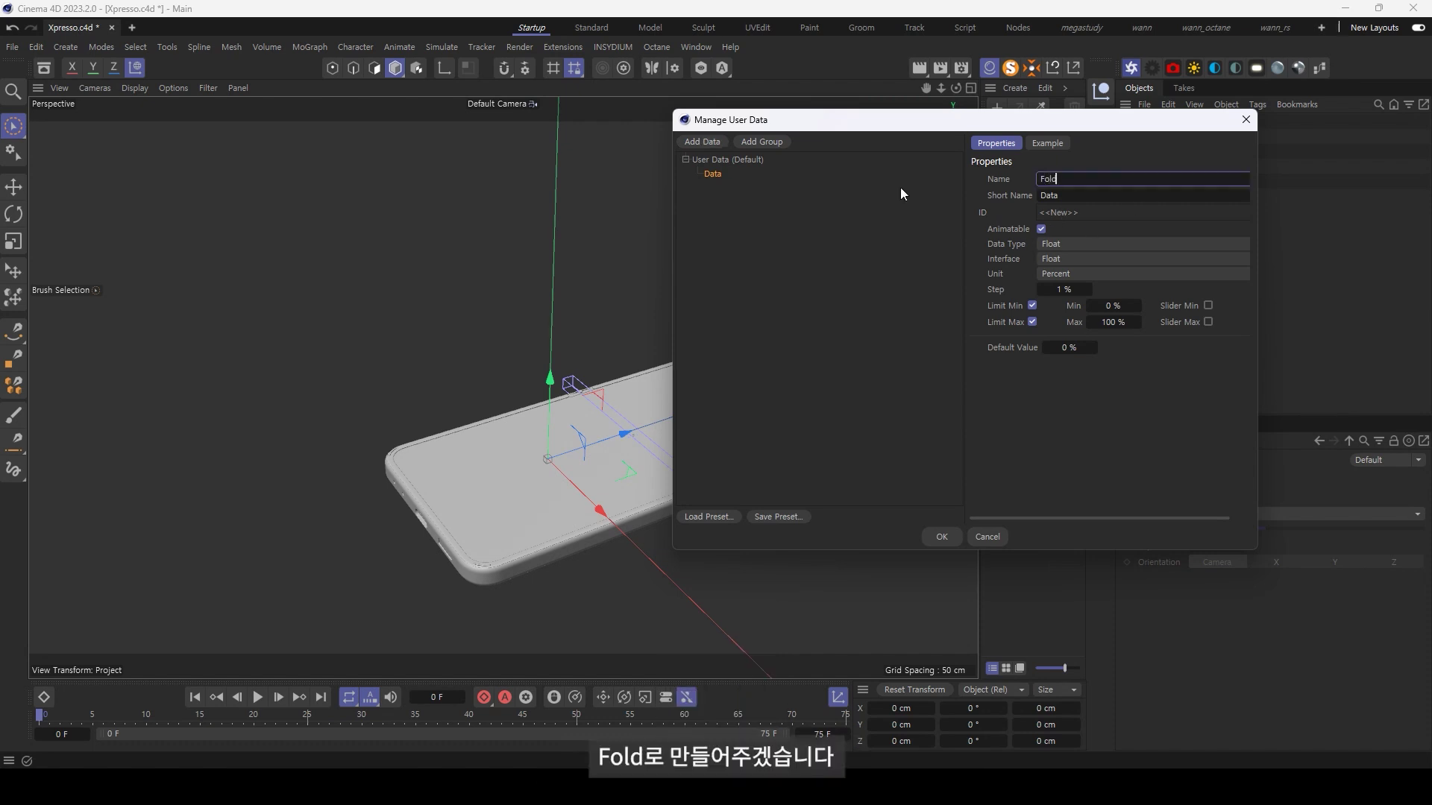
key("Return")
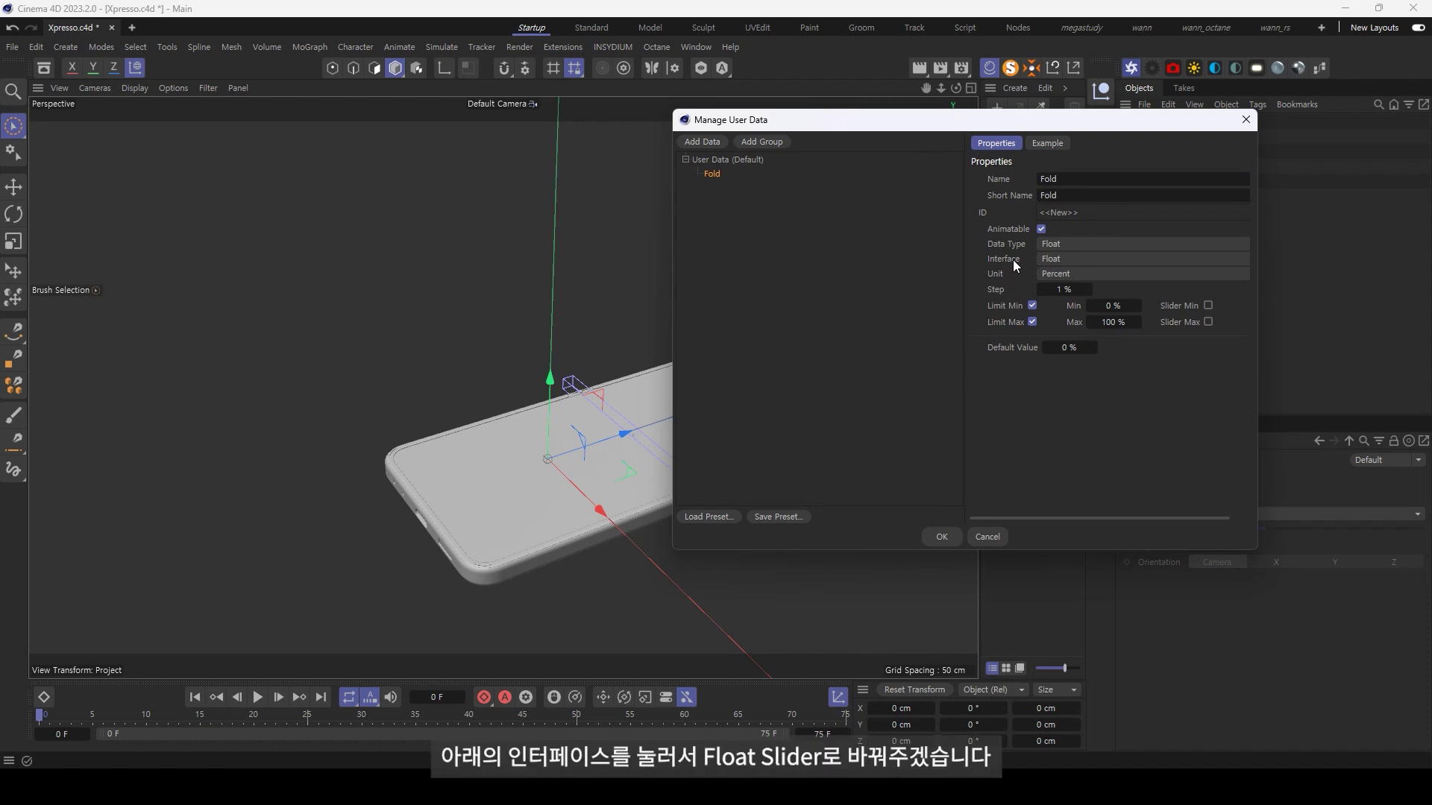
left_click(1074, 259)
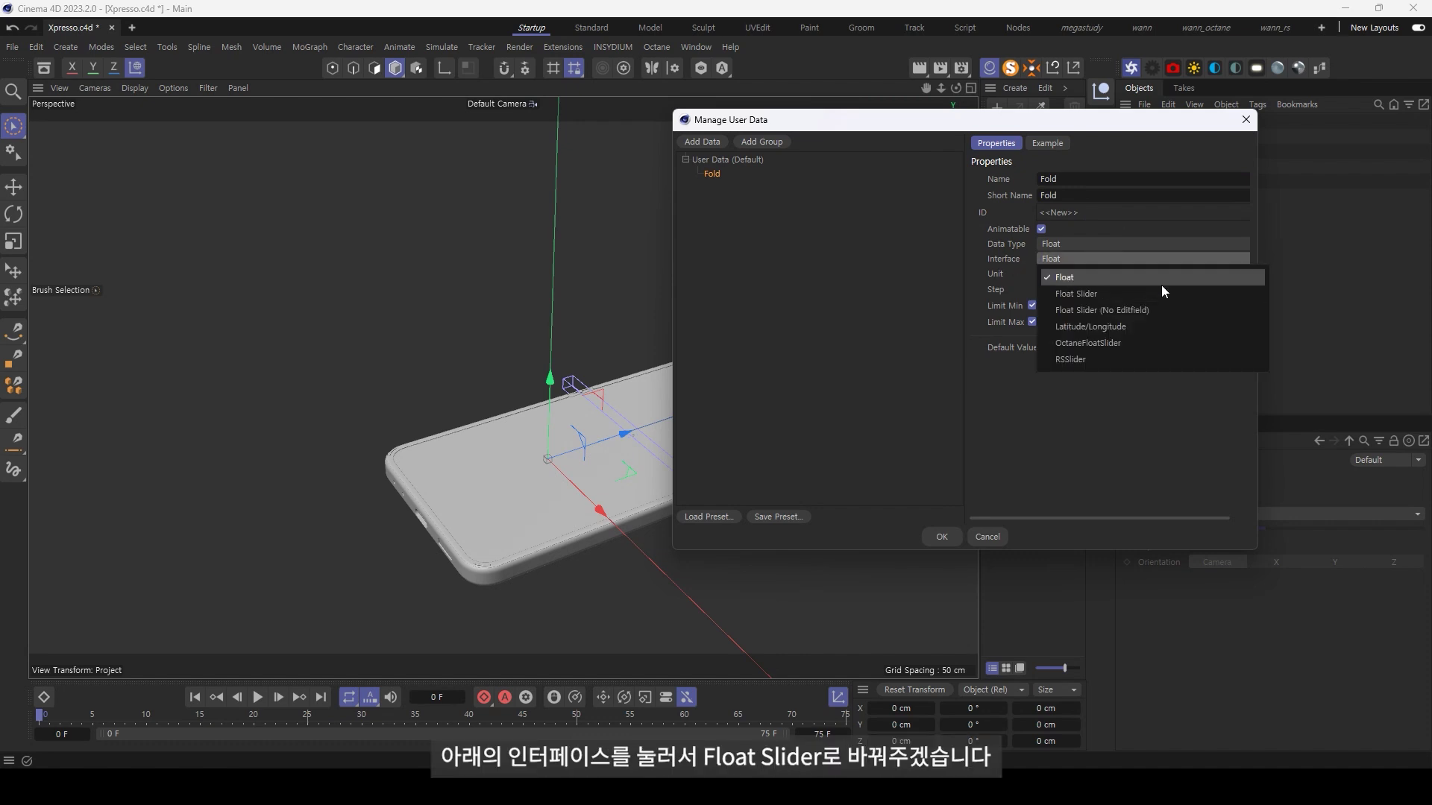
left_click(1134, 294)
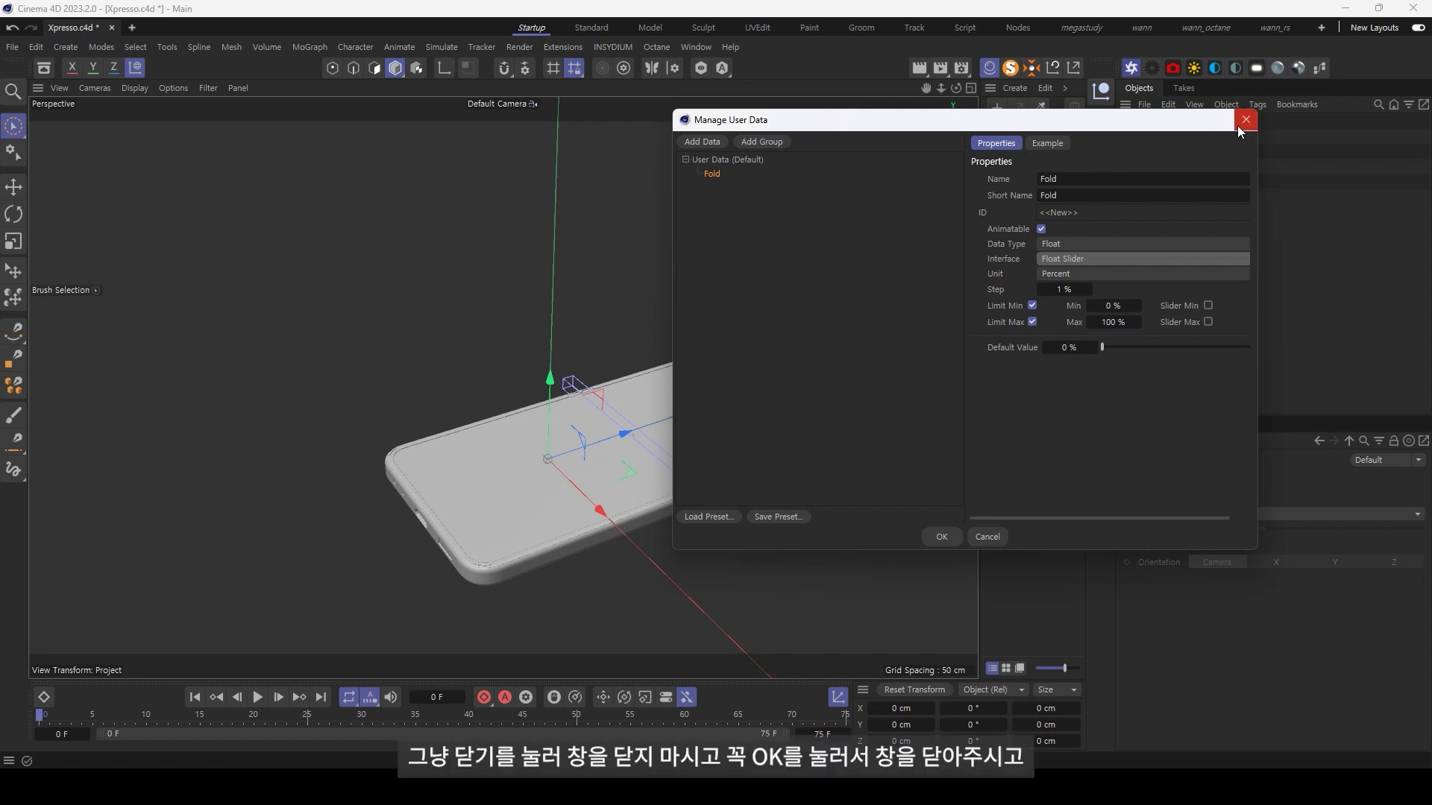
left_click(941, 537)
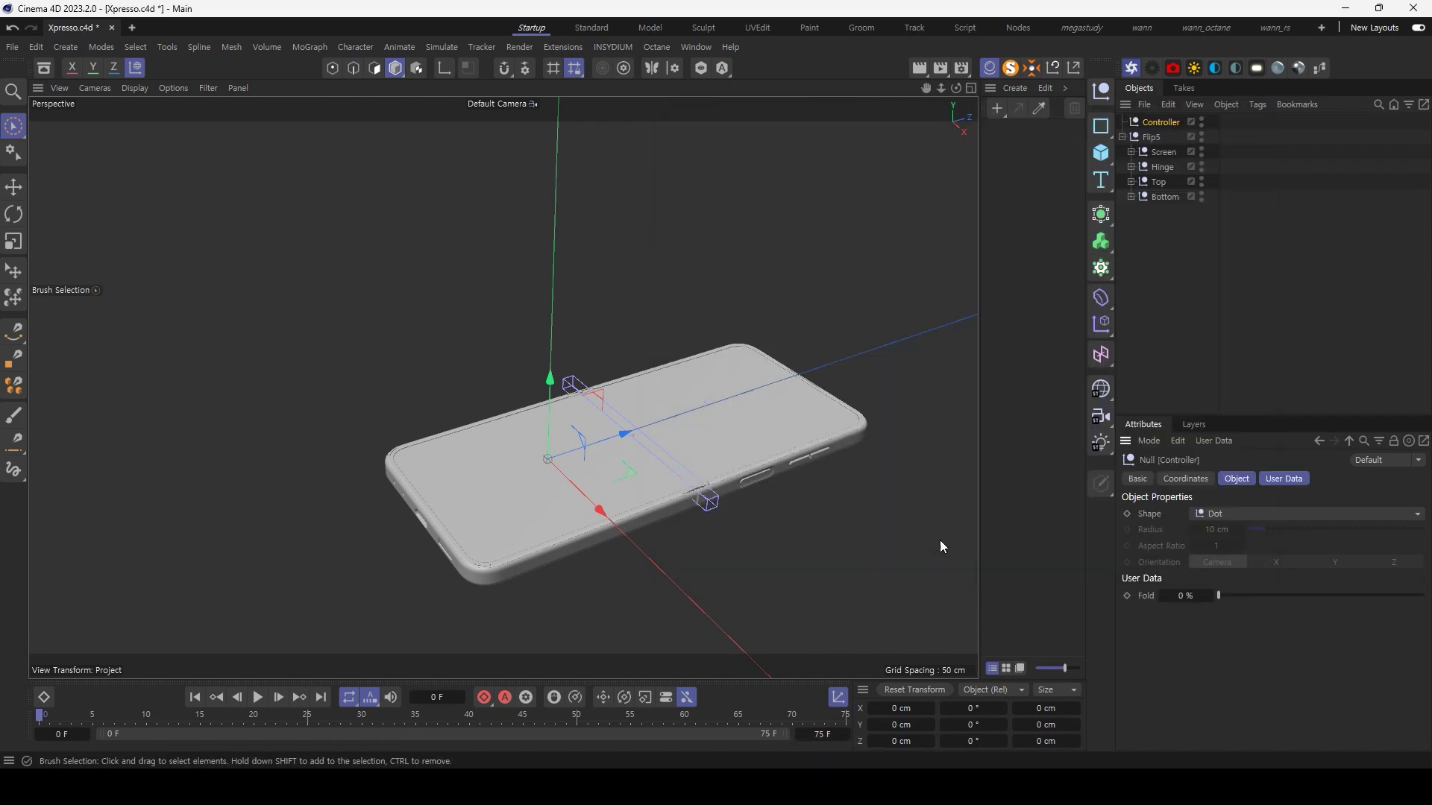
Check Controller's Fold slider, then set its Icon Color to custom yellow
left_click(1154, 126)
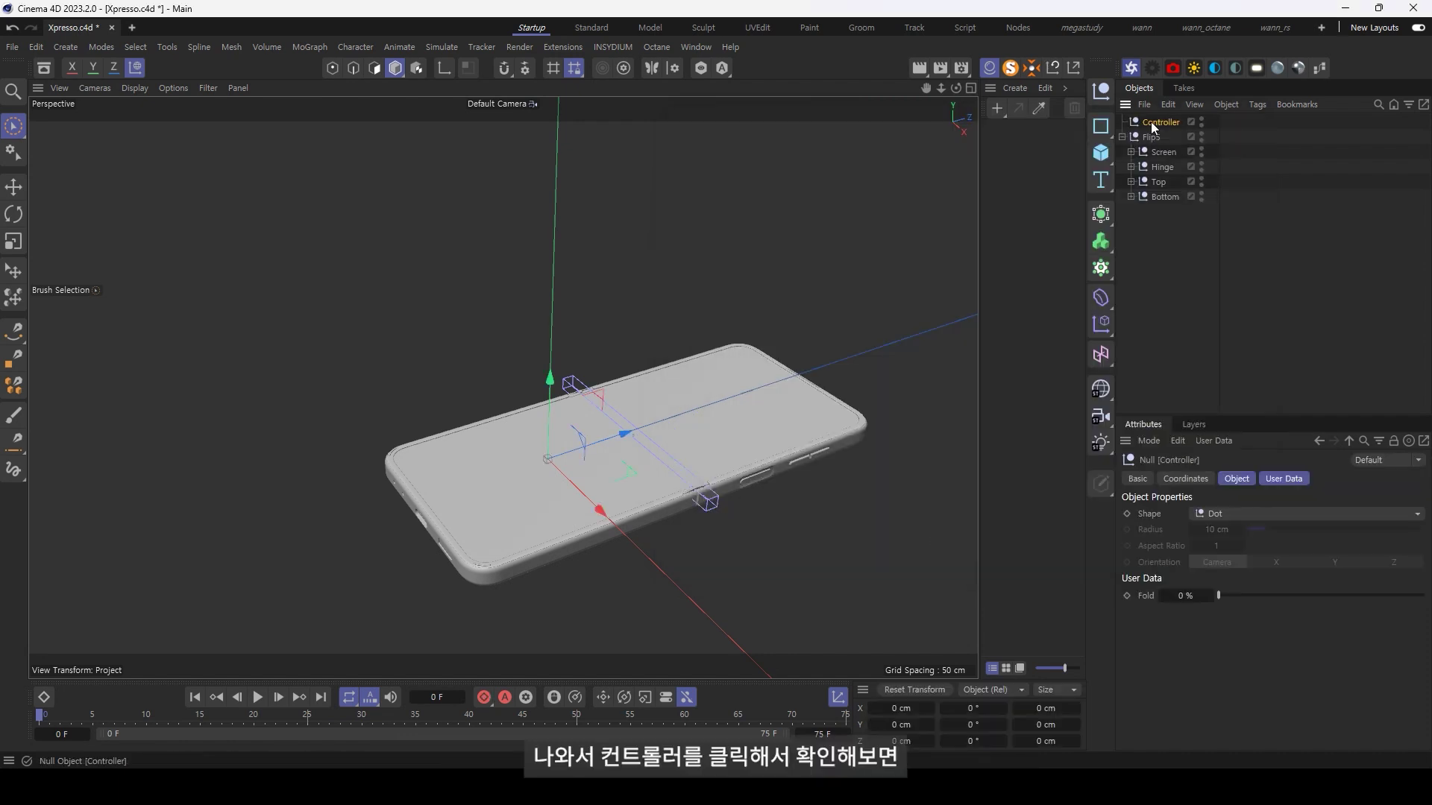
left_click(1281, 477)
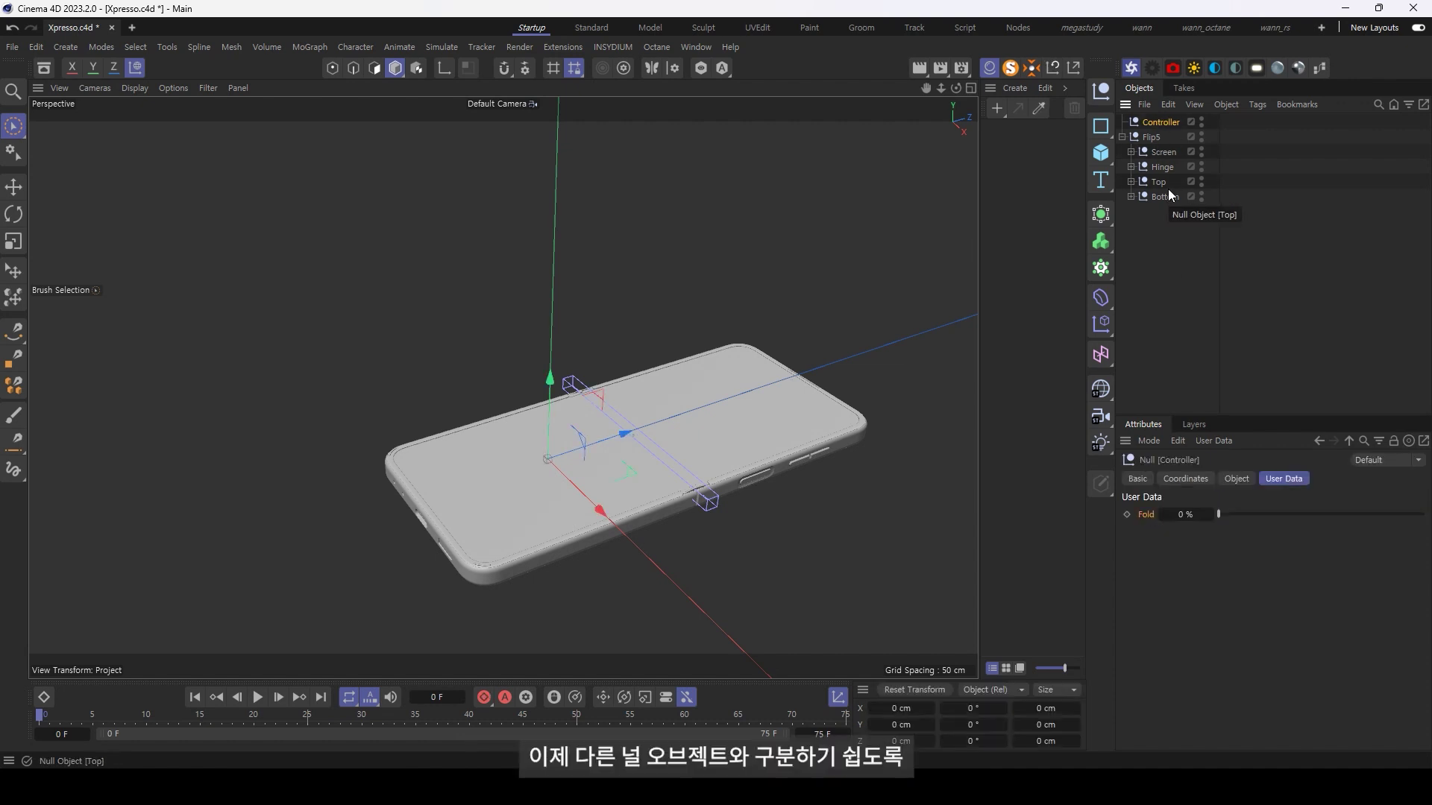
left_click(1137, 478)
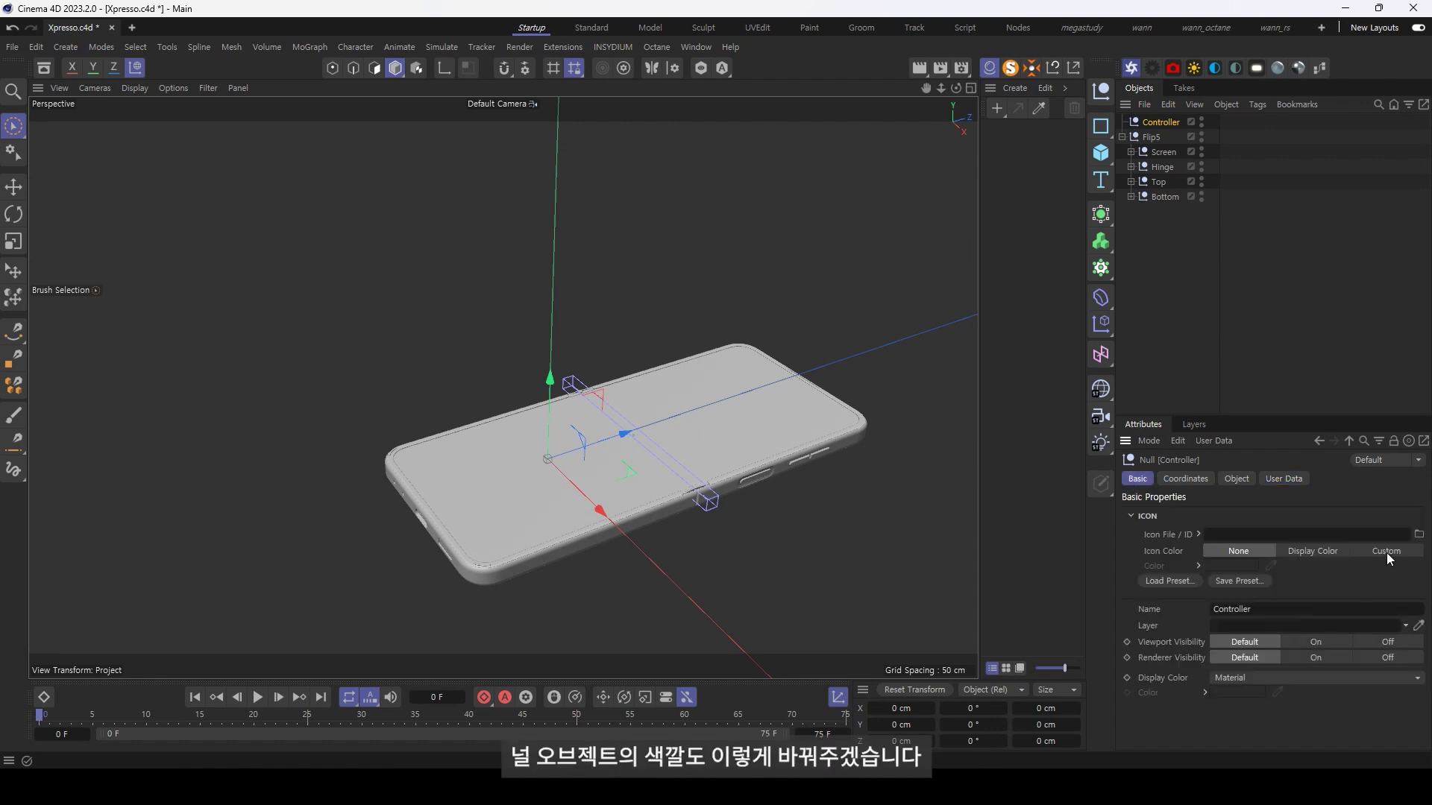
left_click(1386, 552)
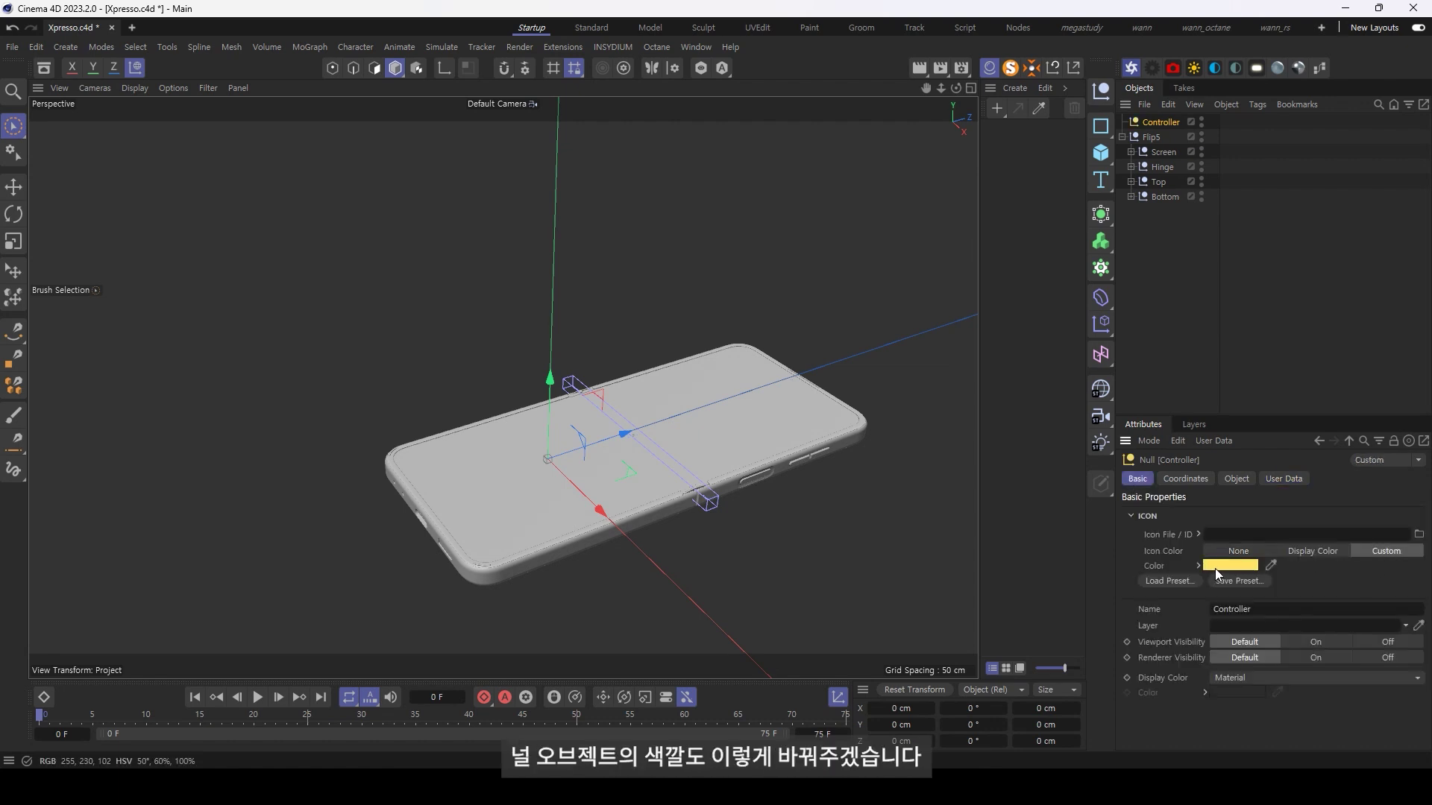
left_click(1215, 568)
left_click(1379, 583)
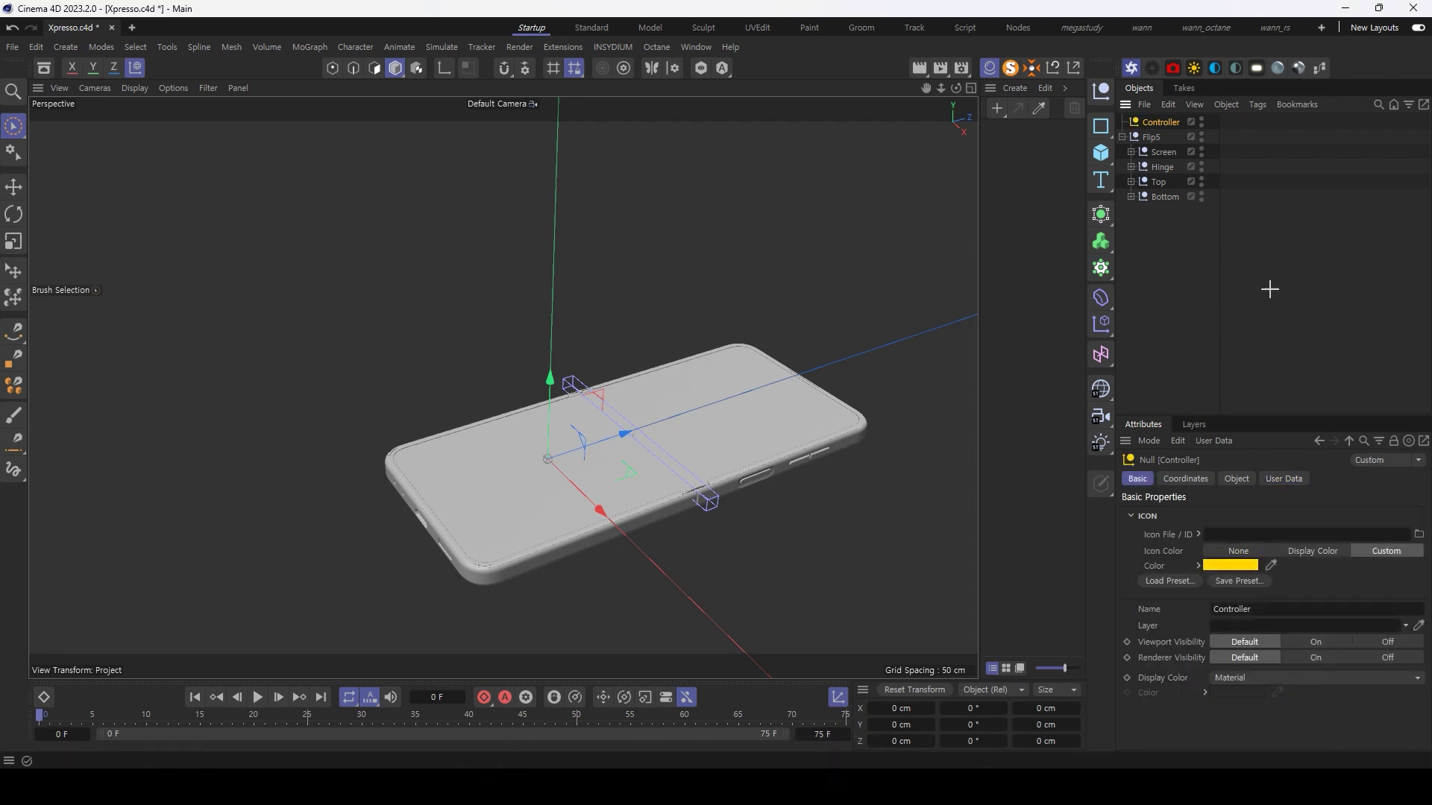
Add an XPresso tag to Controller and reposition the XPresso Editor window
right_click(1161, 124)
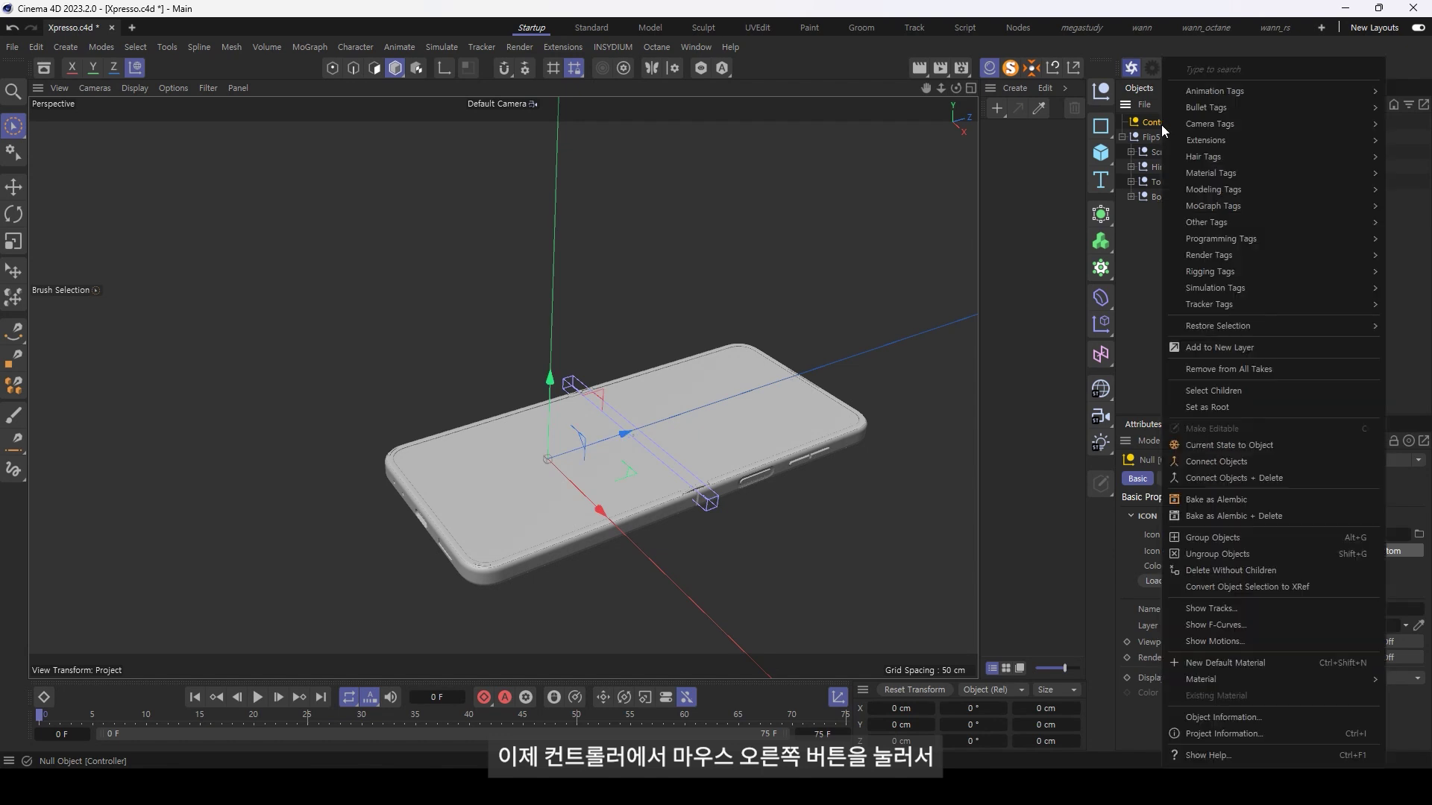
mouse_move(1222, 239)
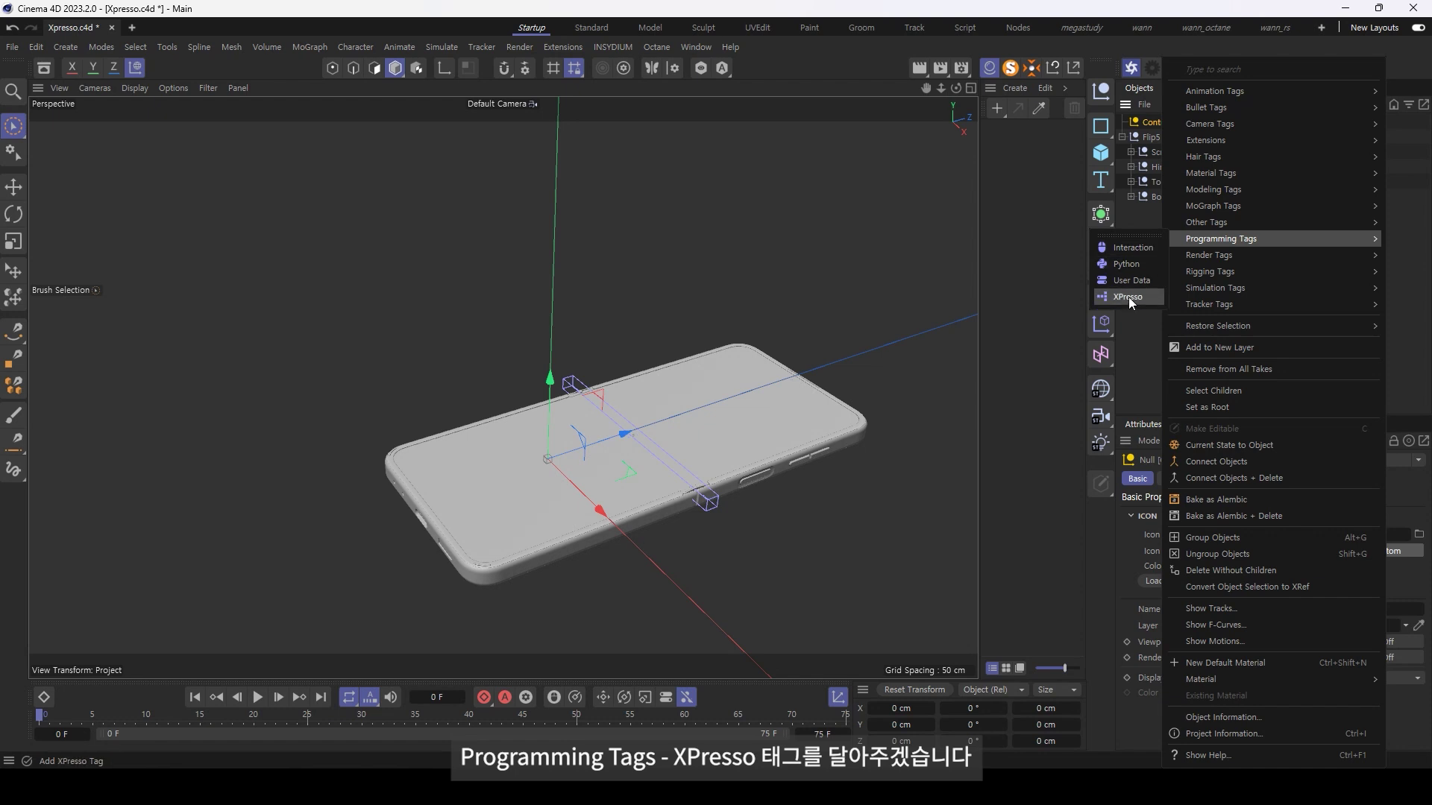
left_click(1129, 296)
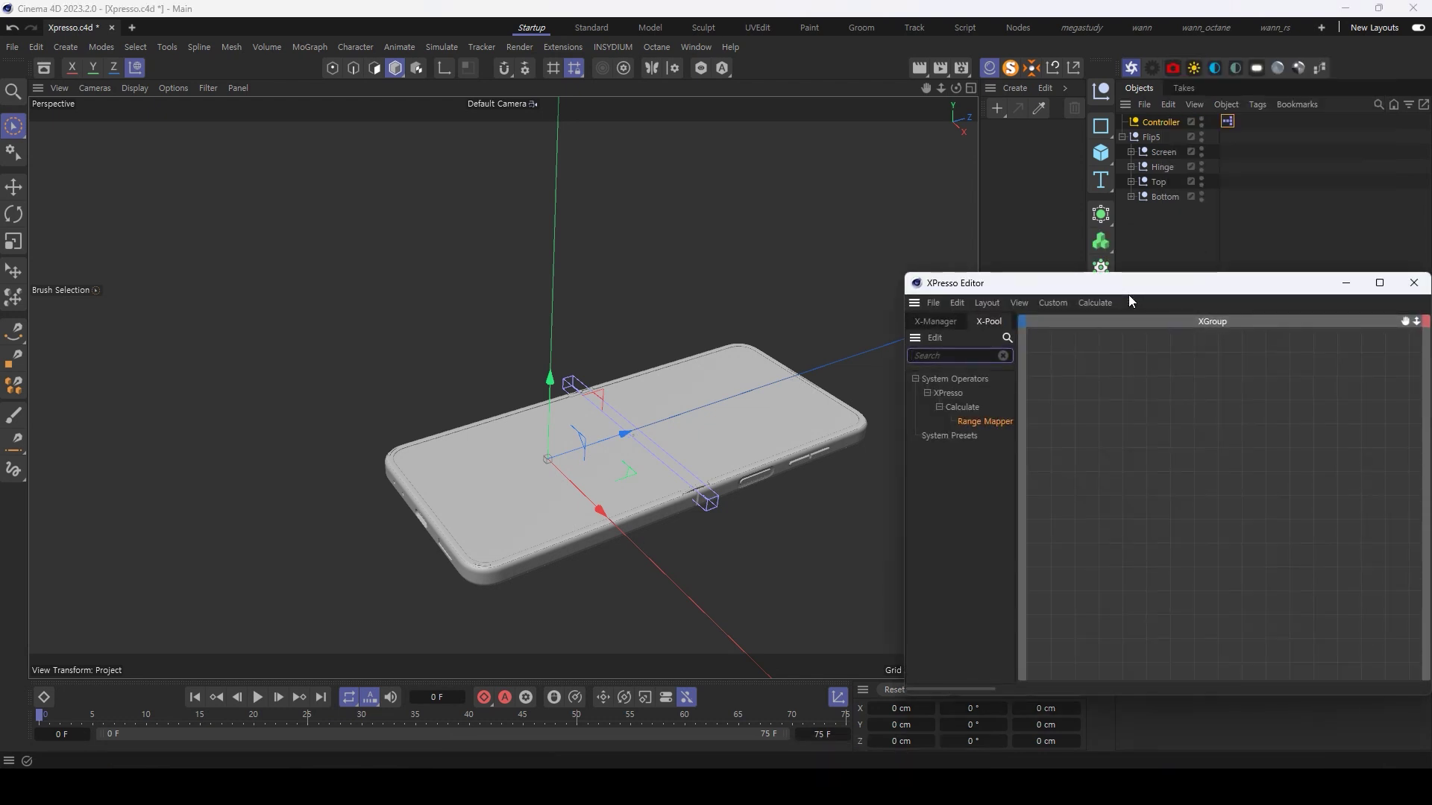
left_click_drag(1109, 290, 881, 250)
mouse_move(855, 223)
left_mouse_down()
mouse_move(797, 191)
mouse_move(662, 173)
left_mouse_up()
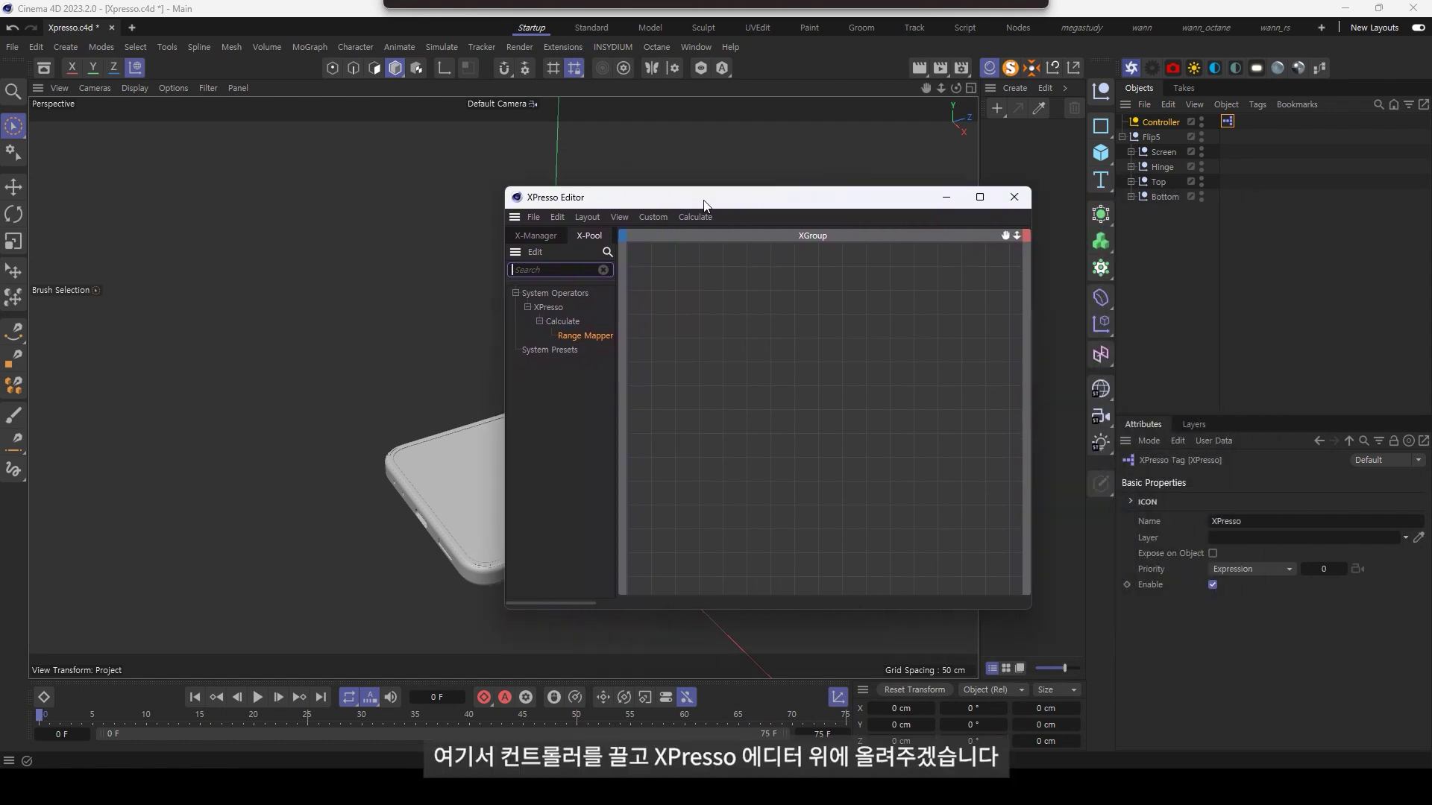
Place a Controller node in the XPresso graph
mouse_move(1161, 122)
left_mouse_down()
mouse_move(886, 221)
mouse_move(646, 386)
left_mouse_up()
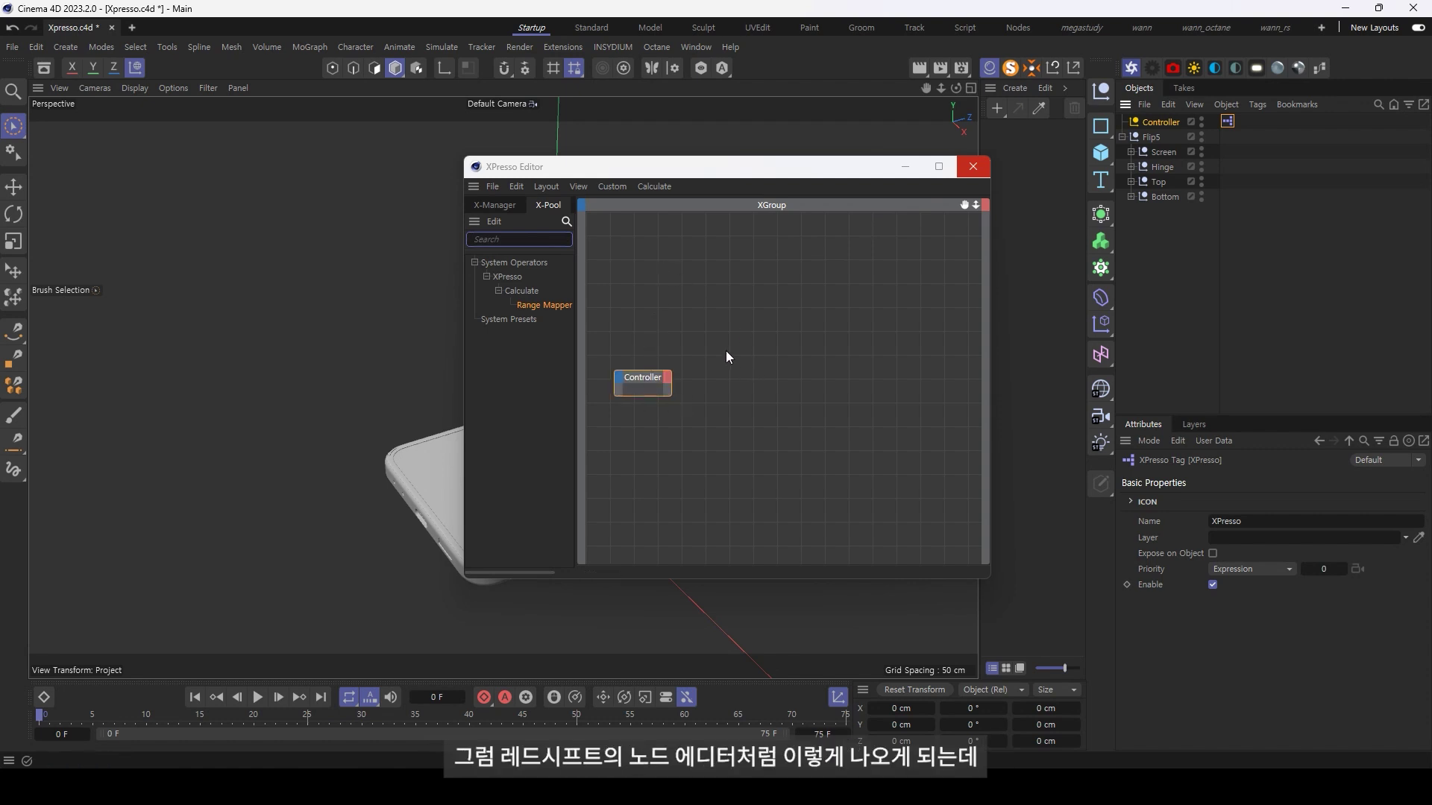
left_click_drag(646, 376, 664, 357)
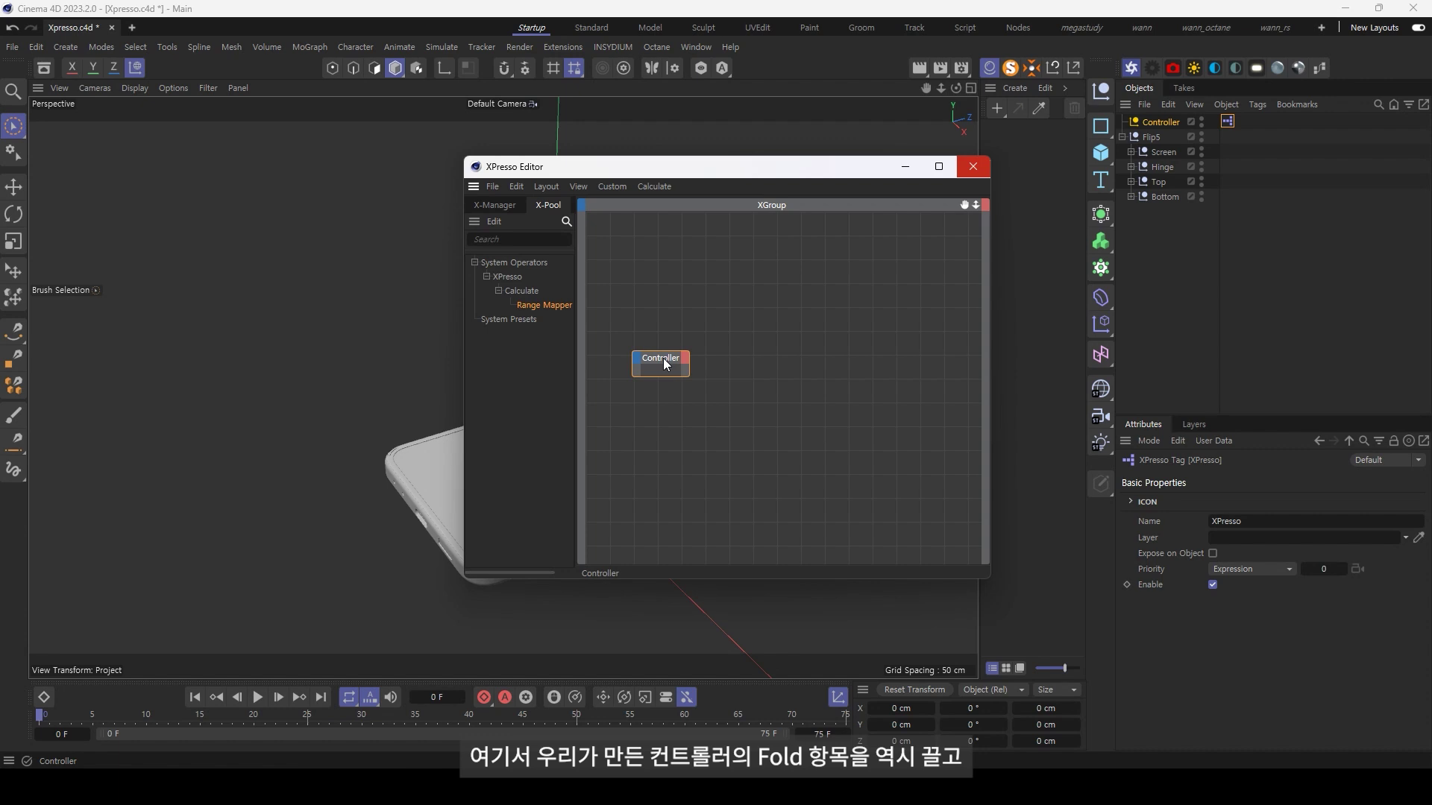
left_click(1324, 208)
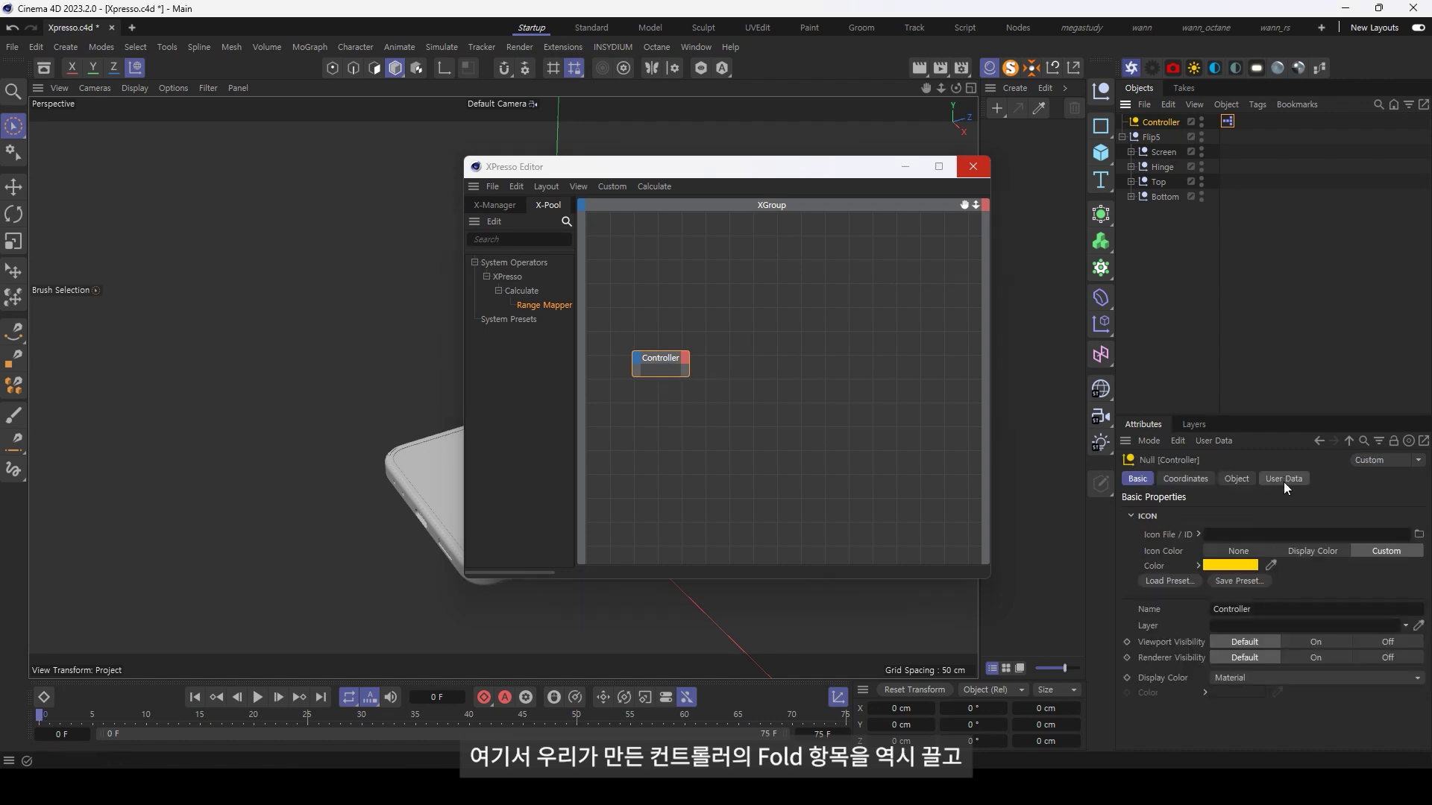
Expose Fold as an output port on the Controller node
left_click(1284, 481)
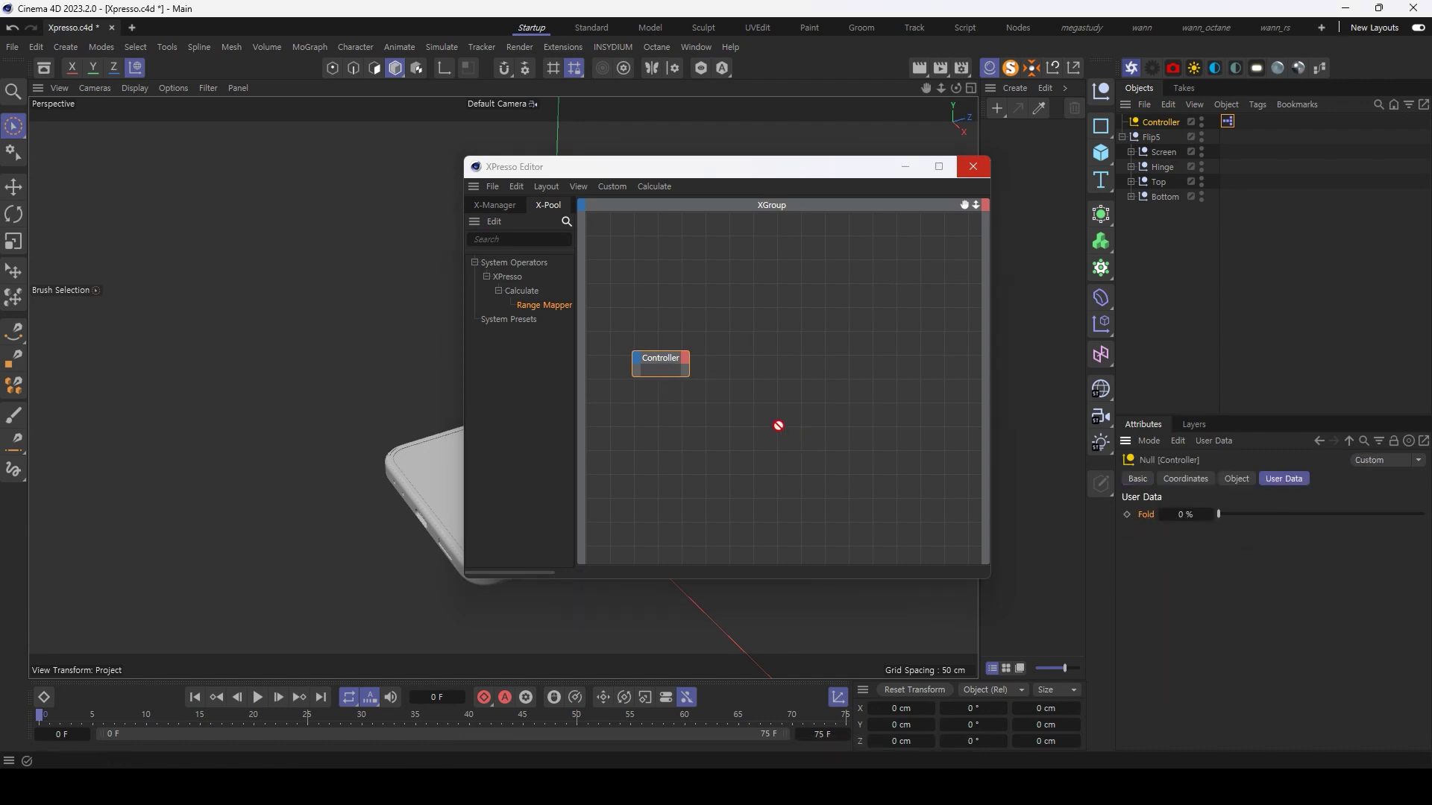
left_click_drag(1146, 515, 689, 367)
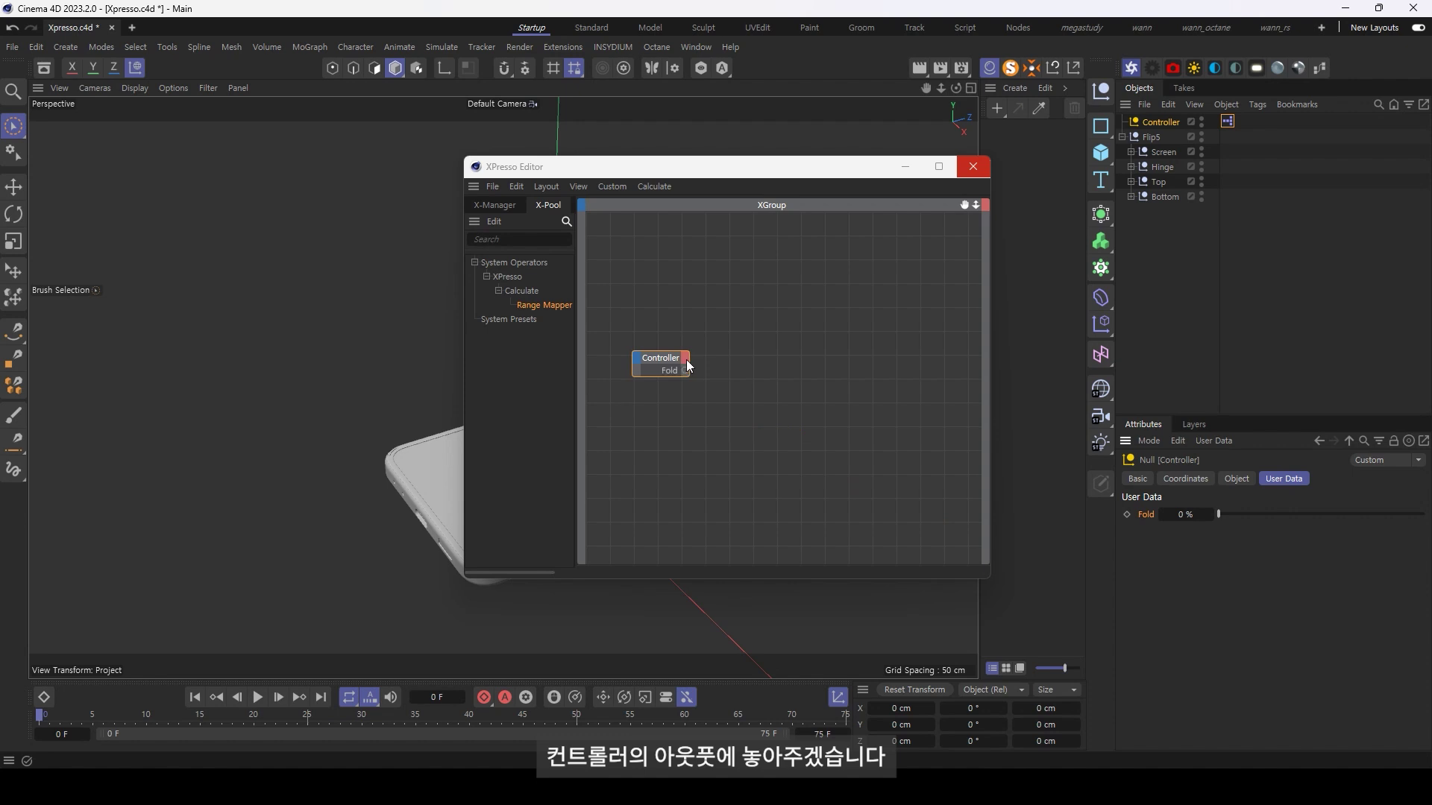
left_click_drag(689, 369, 713, 369)
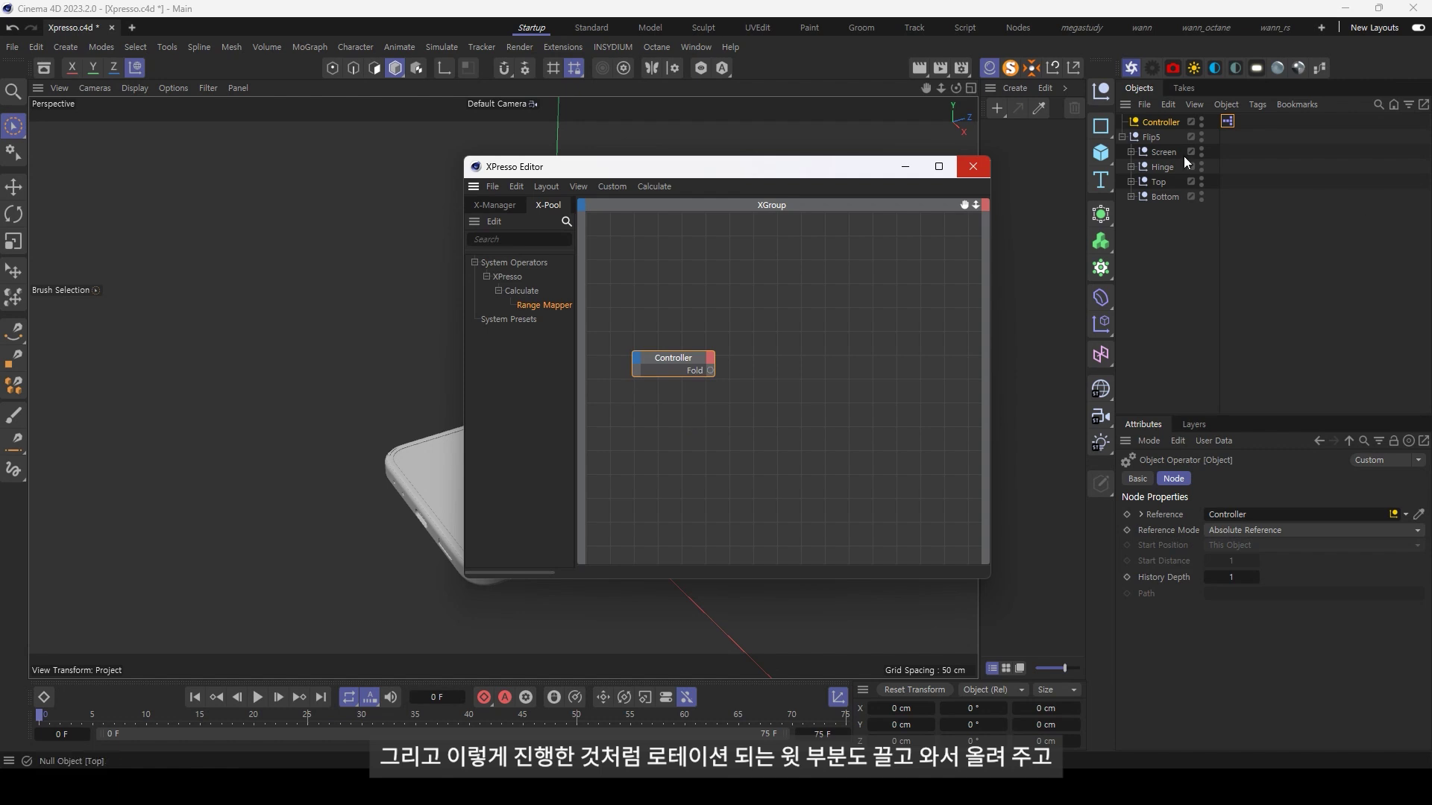
Add a Top node with a Rotation . P input port to the graph
left_click_drag(1159, 182, 901, 352)
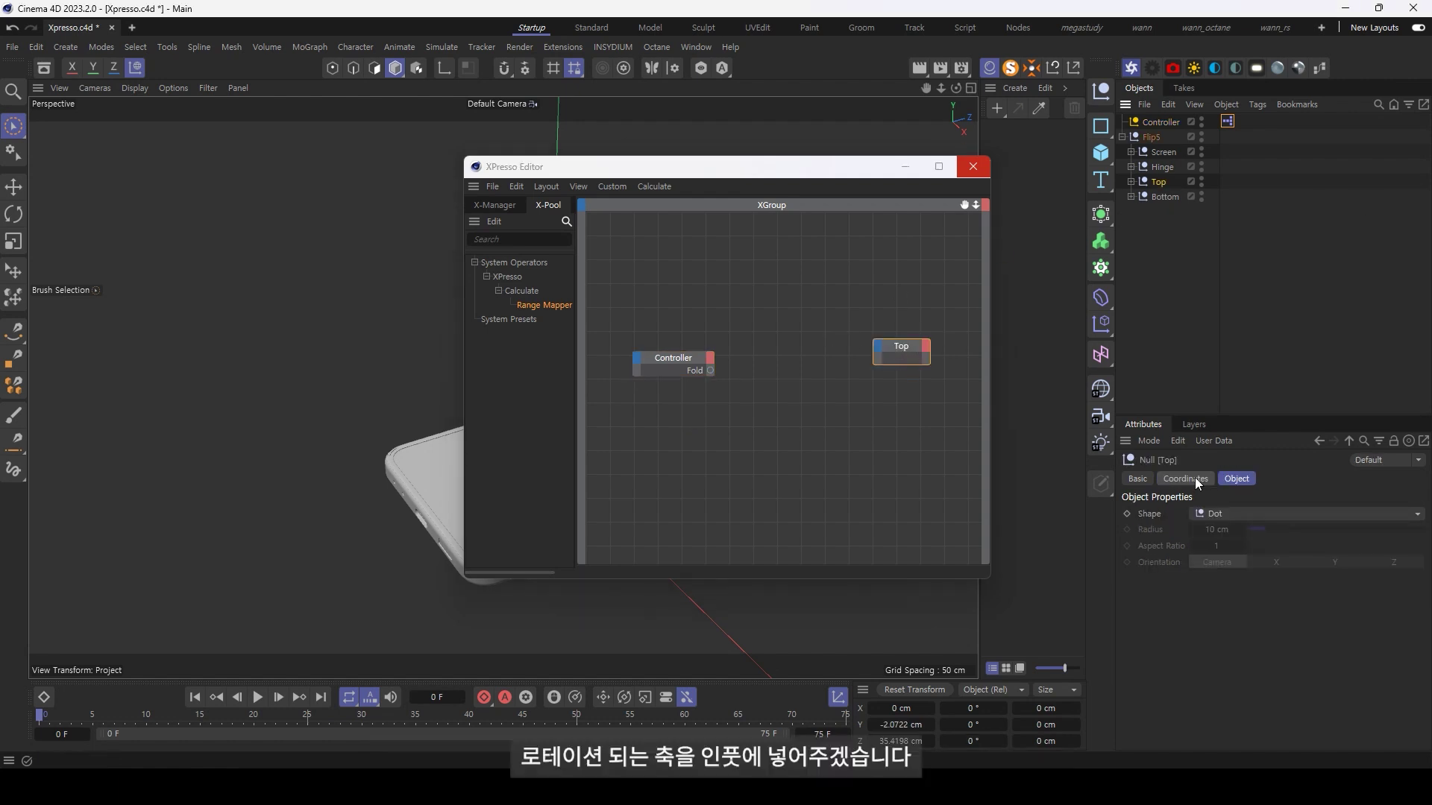
left_click(1195, 480)
left_click_drag(1251, 550, 881, 354)
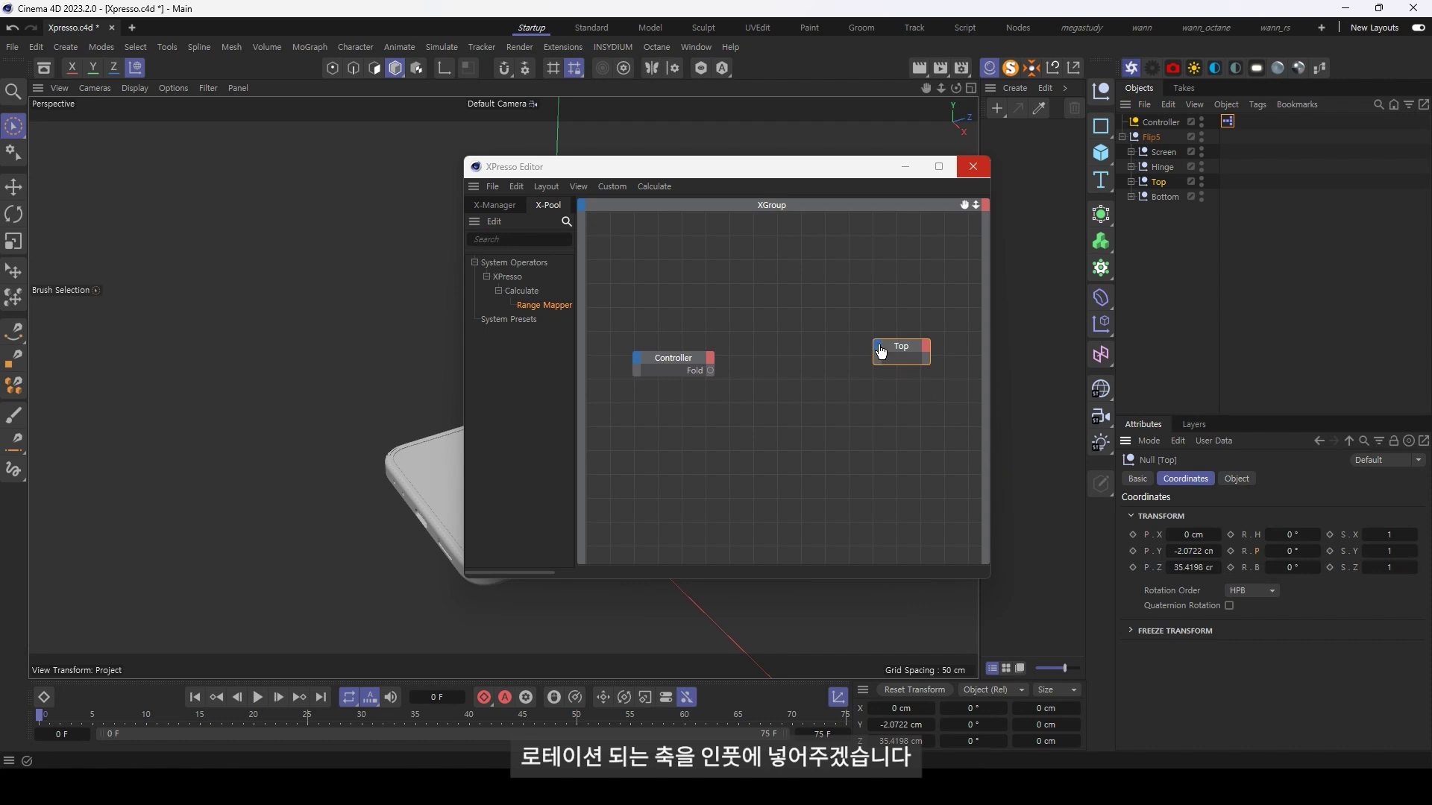
left_click_drag(746, 166, 1015, 167)
left_click_drag(313, 321, 379, 289, "alt")
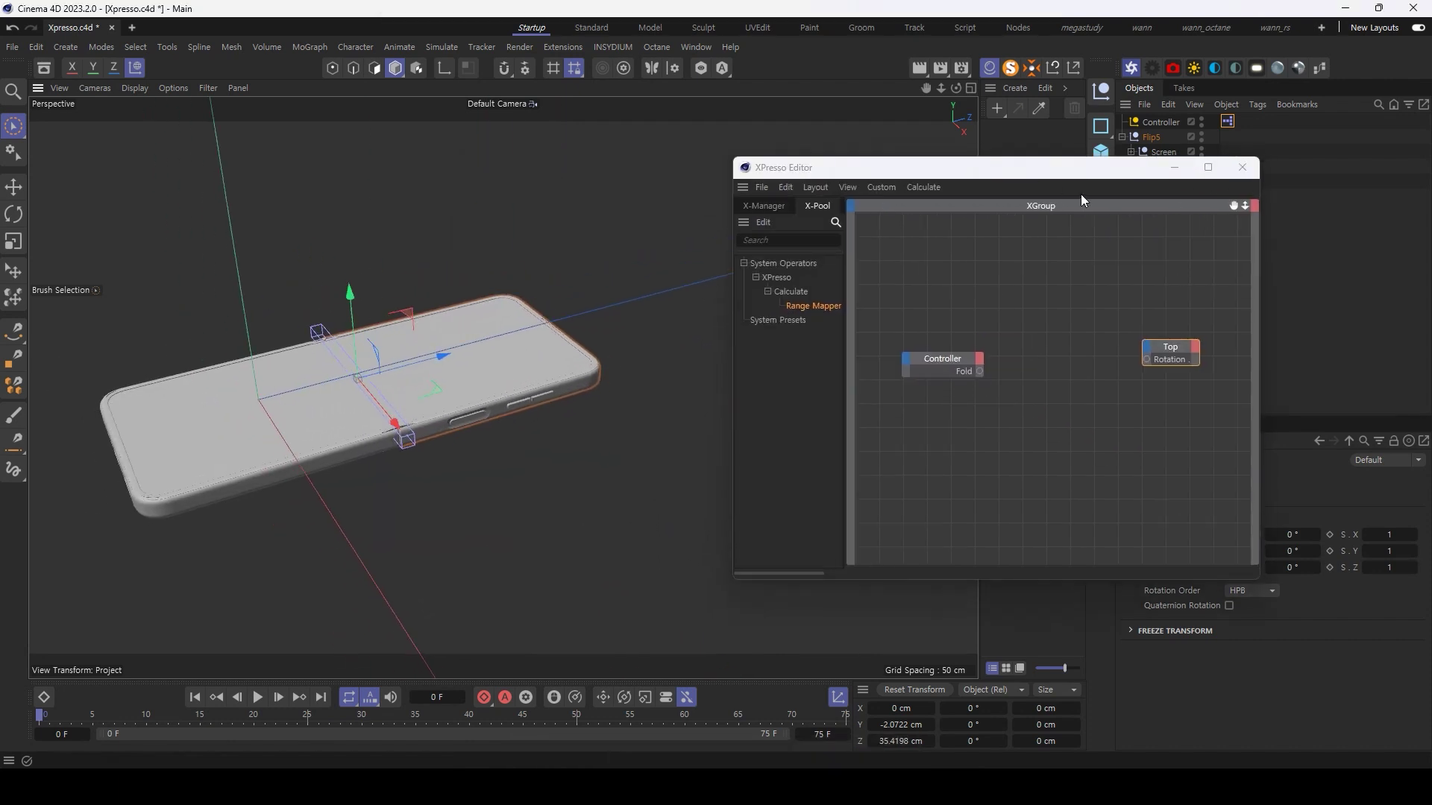
left_click(1085, 364)
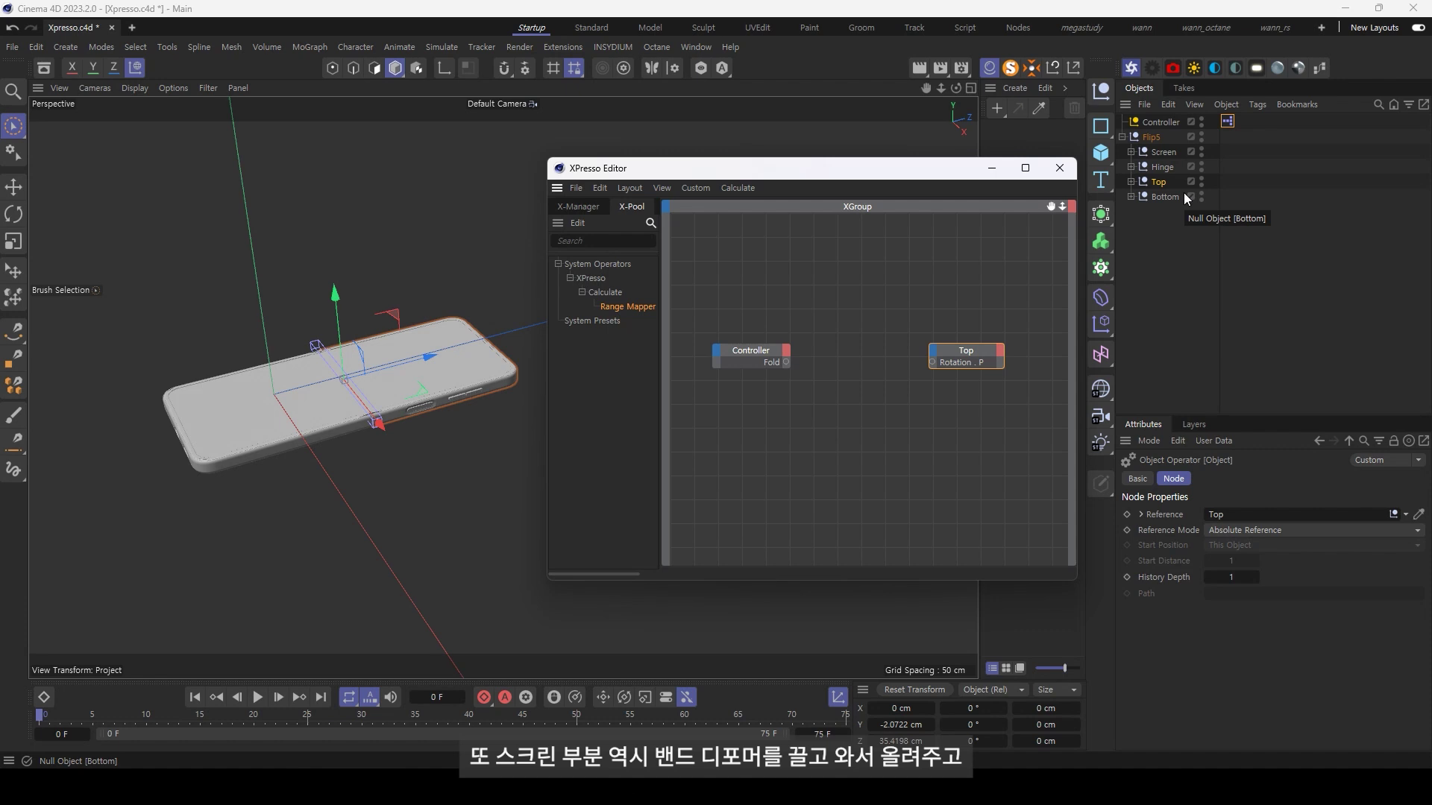
Add the Screen's Bend.1 deformer to the XPresso graph with its Strength as an input port
left_click(1130, 151)
left_click_drag(1171, 167, 966, 408)
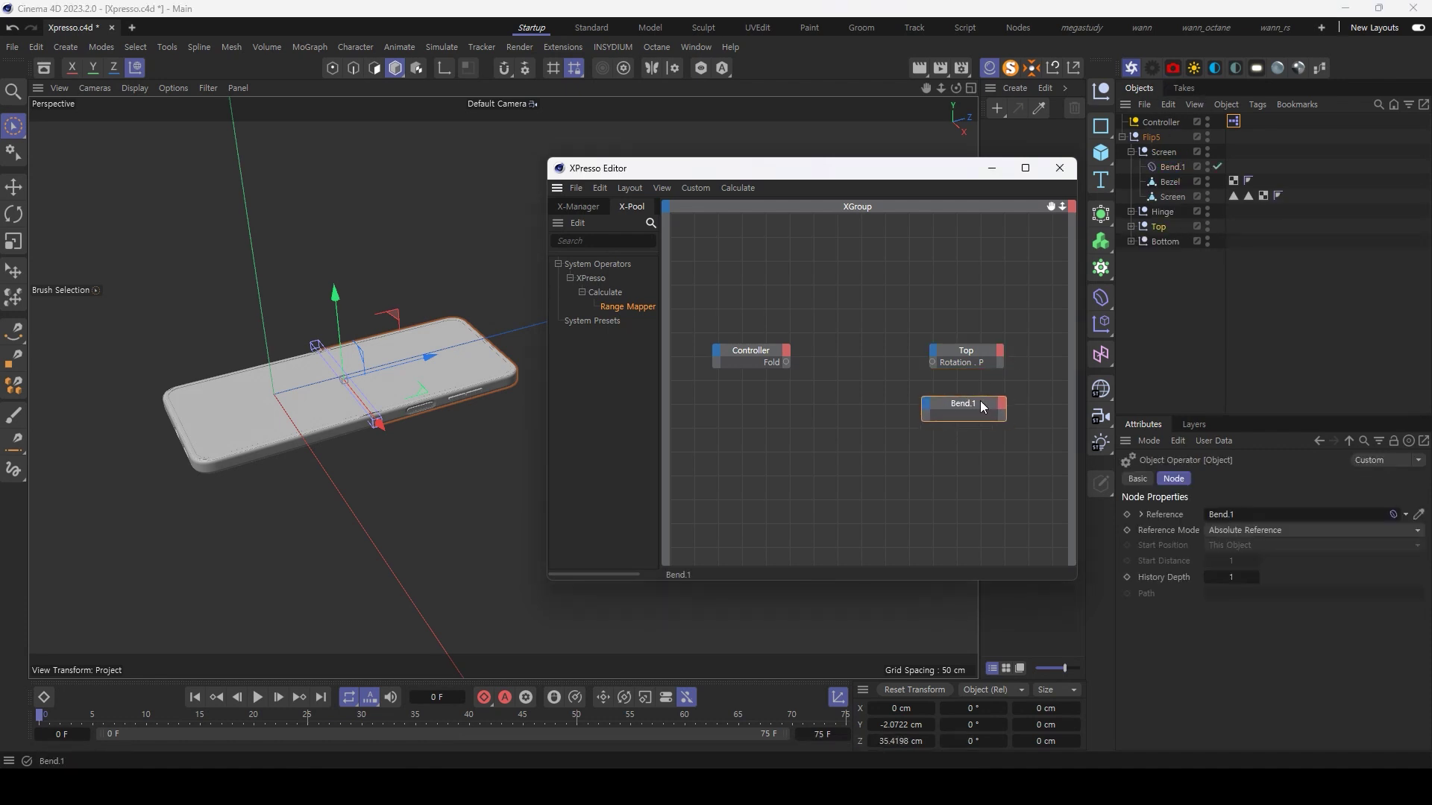
double_click(973, 402)
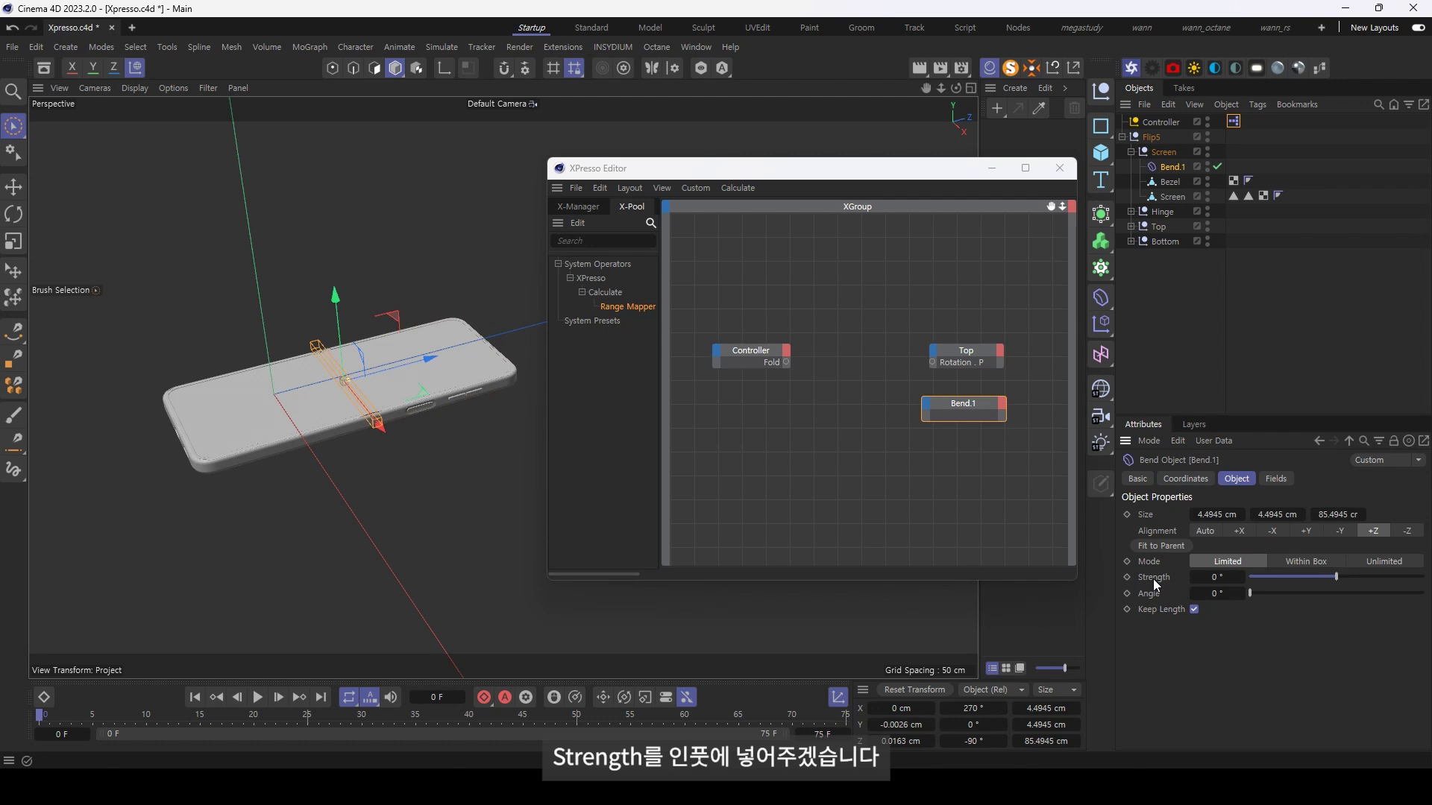
left_click(927, 411)
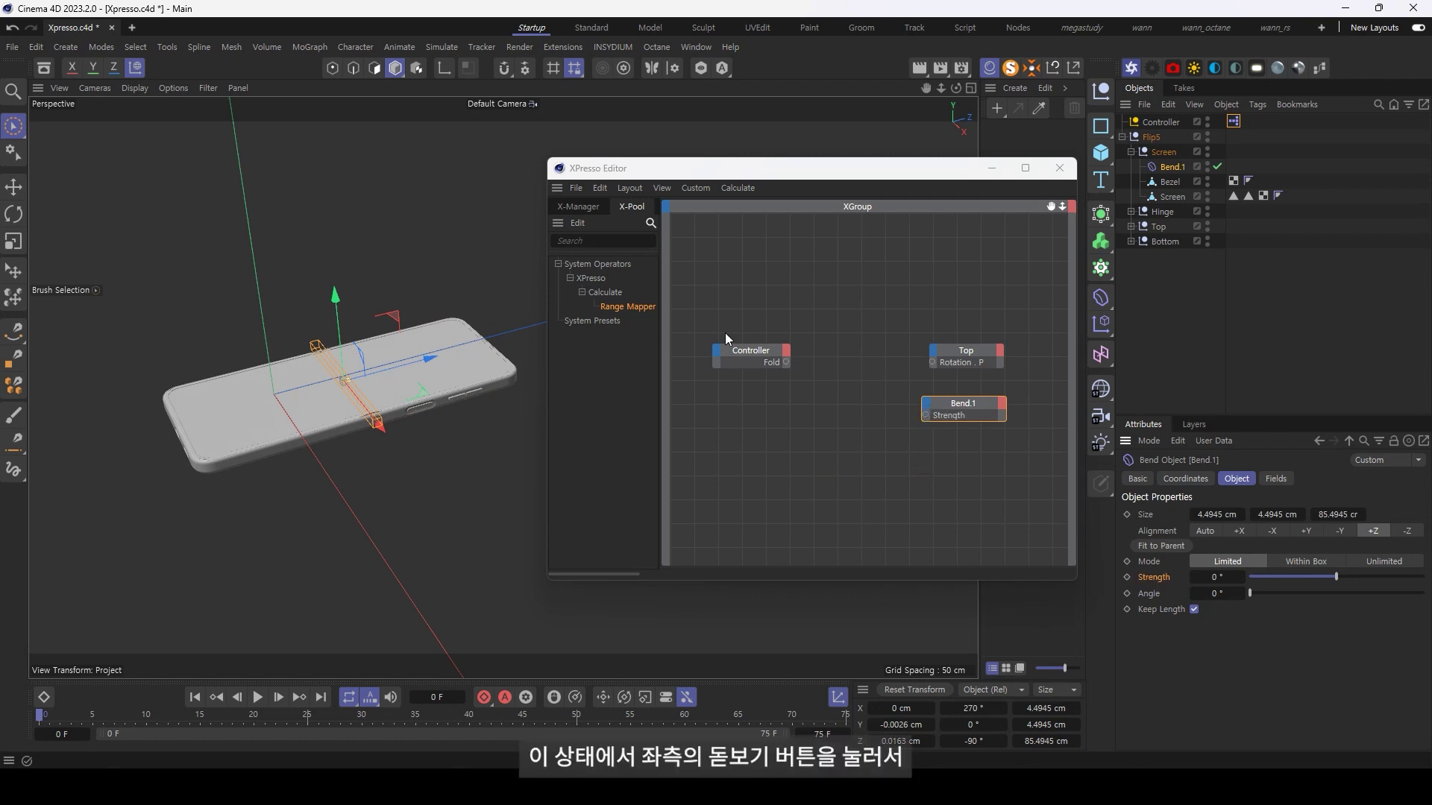
Search the X-Pool operators for 'range mapper'
left_click(749, 415)
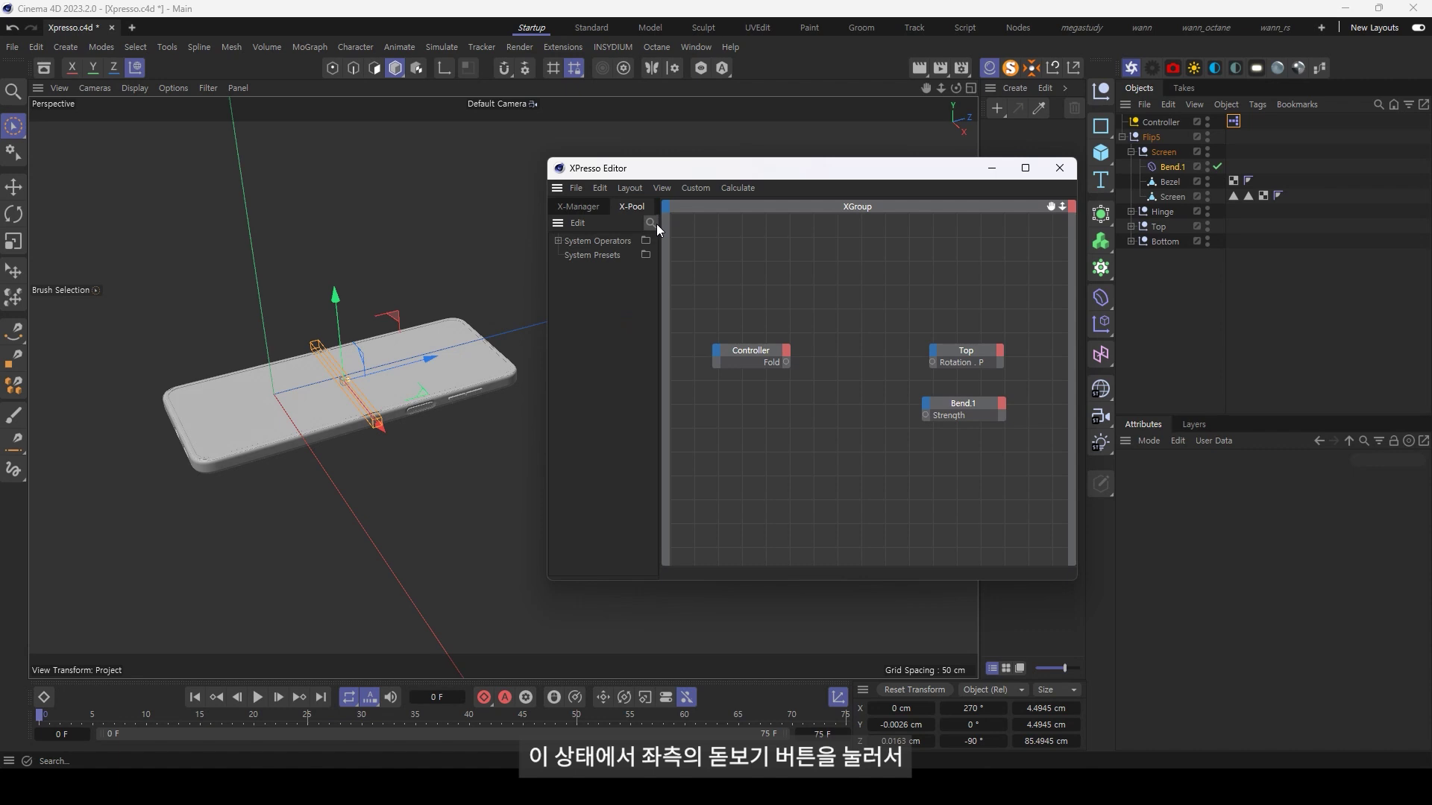
type("range mapper")
key("ctrl+a")
key("BackSpace")
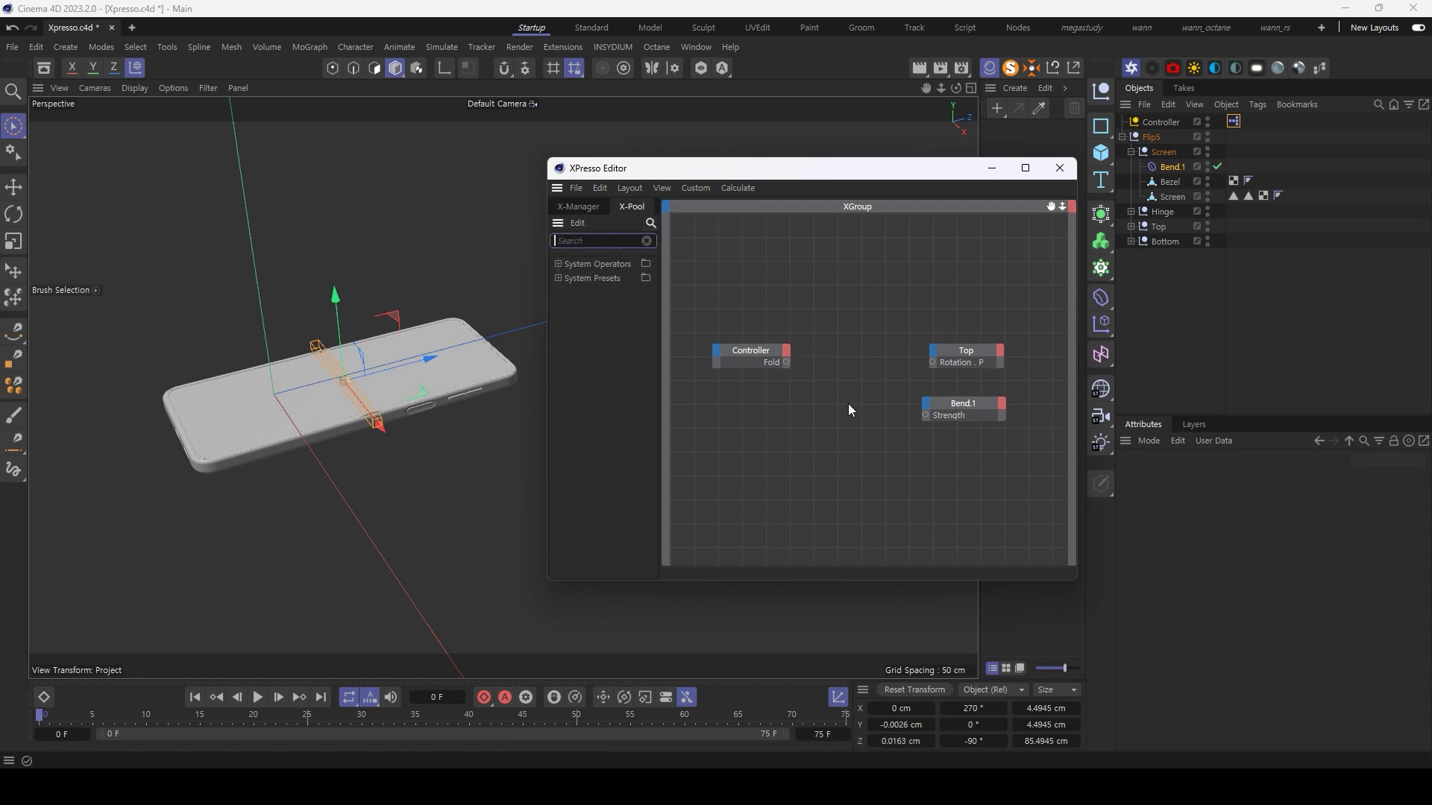
type("range mapper")
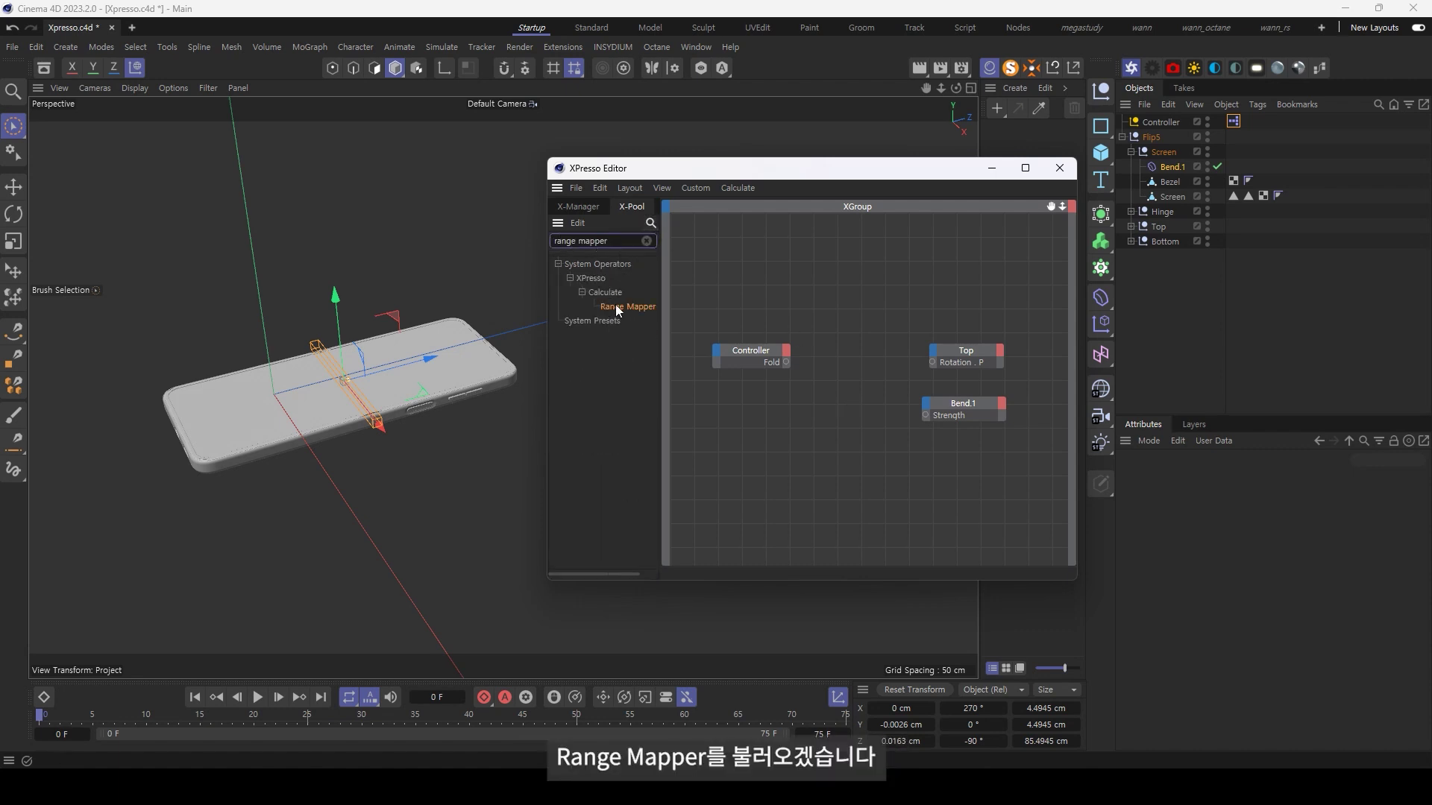
Add a Range Mapper wired from Controller Fold to Top's Rotation.P
mouse_move(627, 306)
left_mouse_down()
mouse_move(812, 361)
mouse_move(706, 376)
left_mouse_up()
left_click(854, 374)
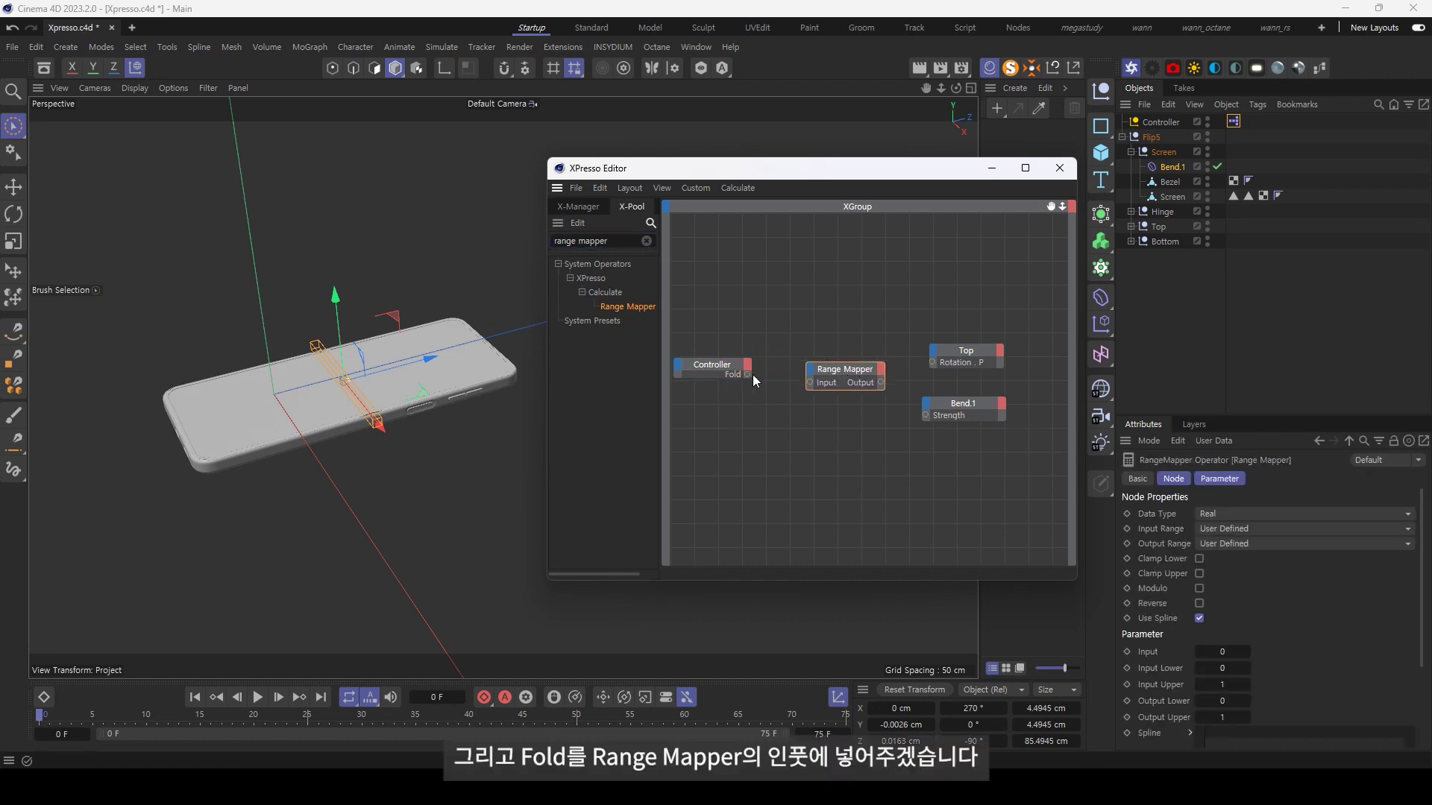
left_click_drag(803, 382, 812, 383)
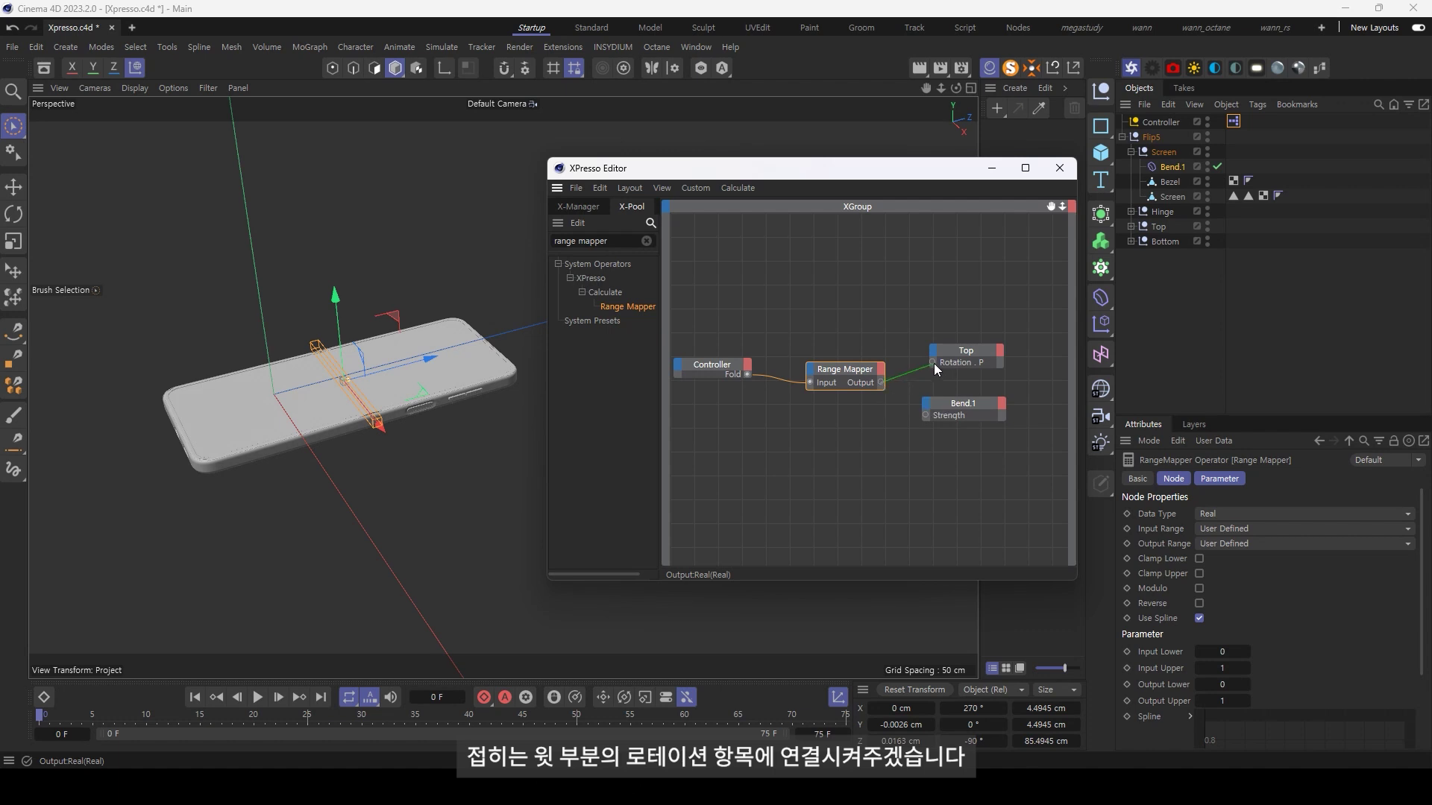
left_click_drag(933, 363, 934, 363)
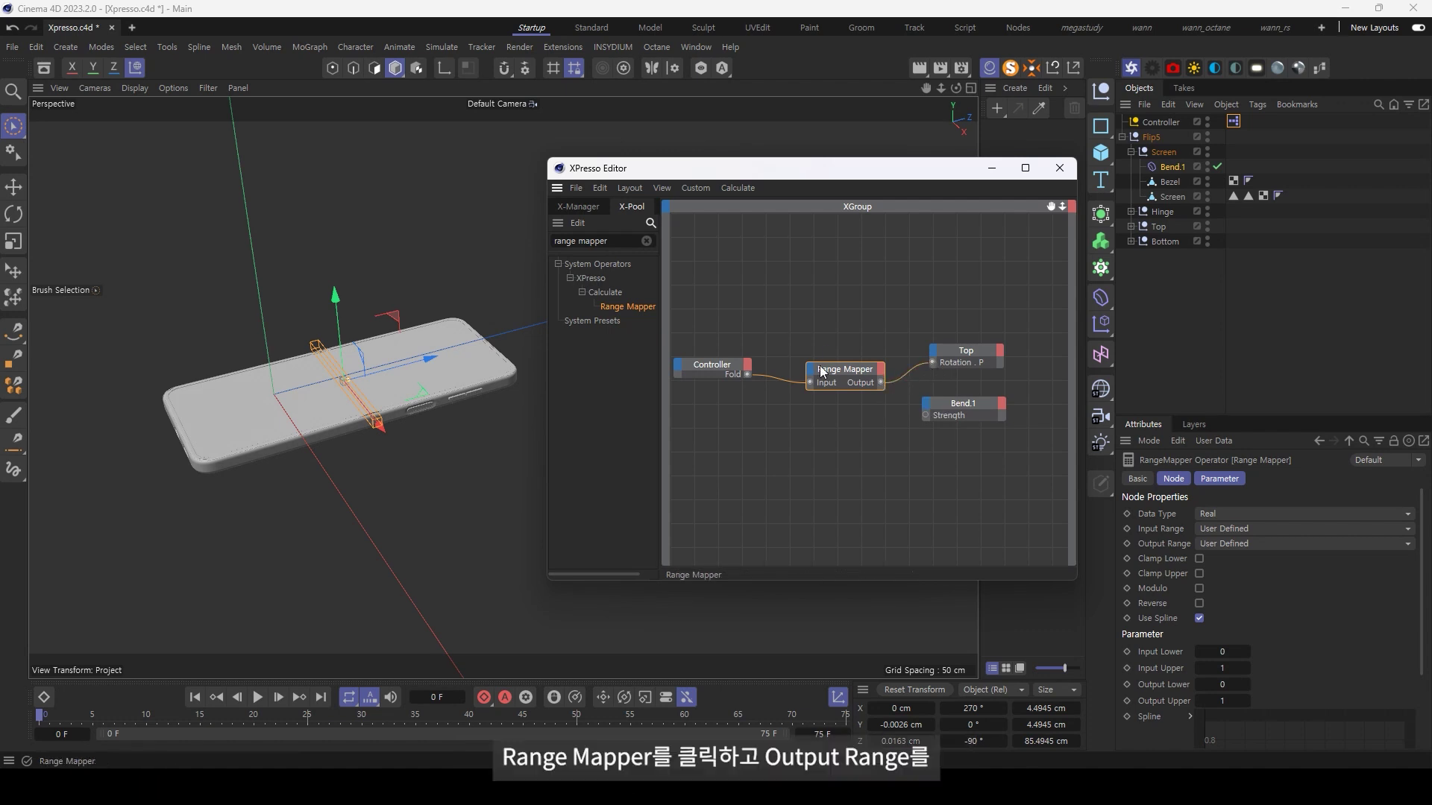
Set the Range Mapper's Output Range to Degree with Output Upper 180
left_click(1236, 545)
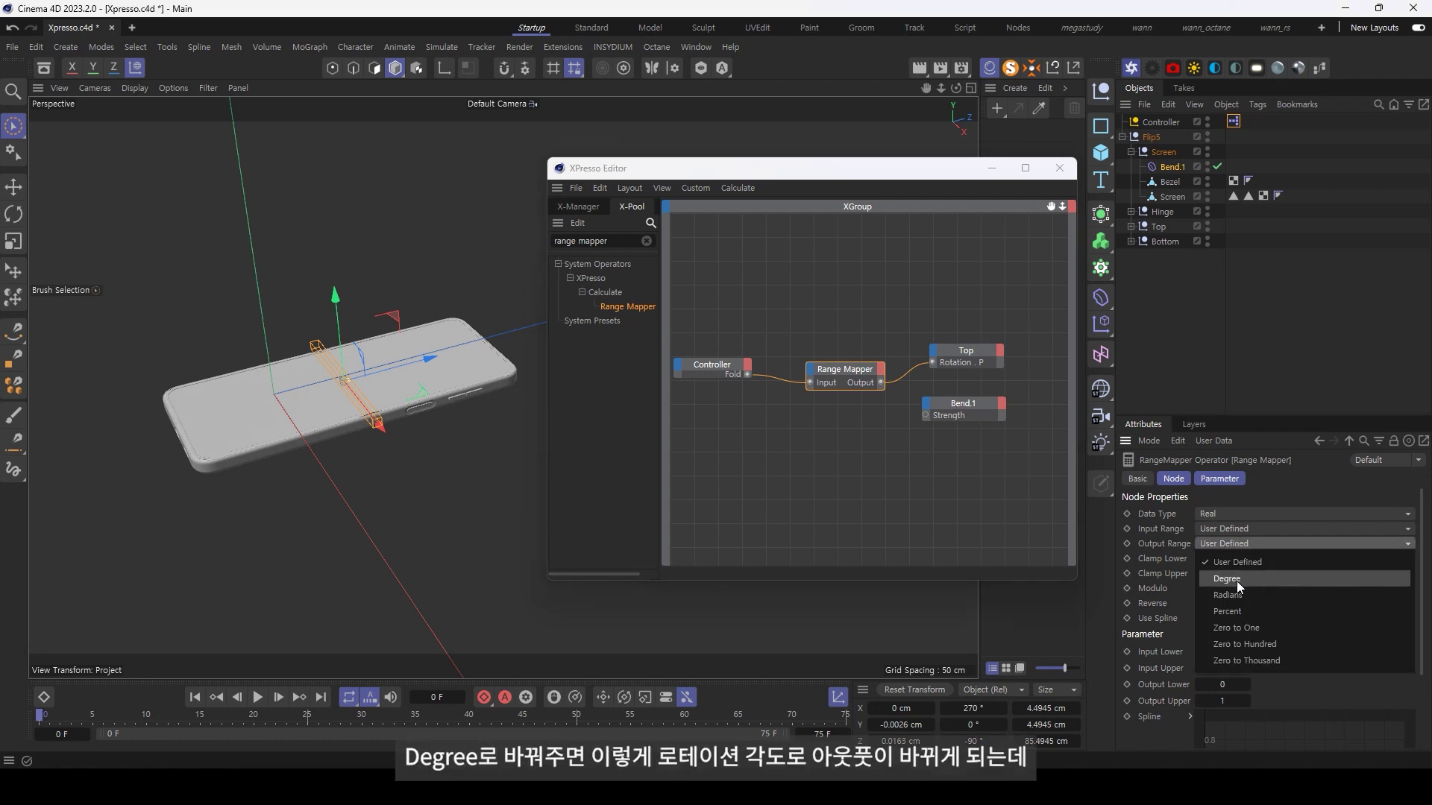
left_click(1248, 619)
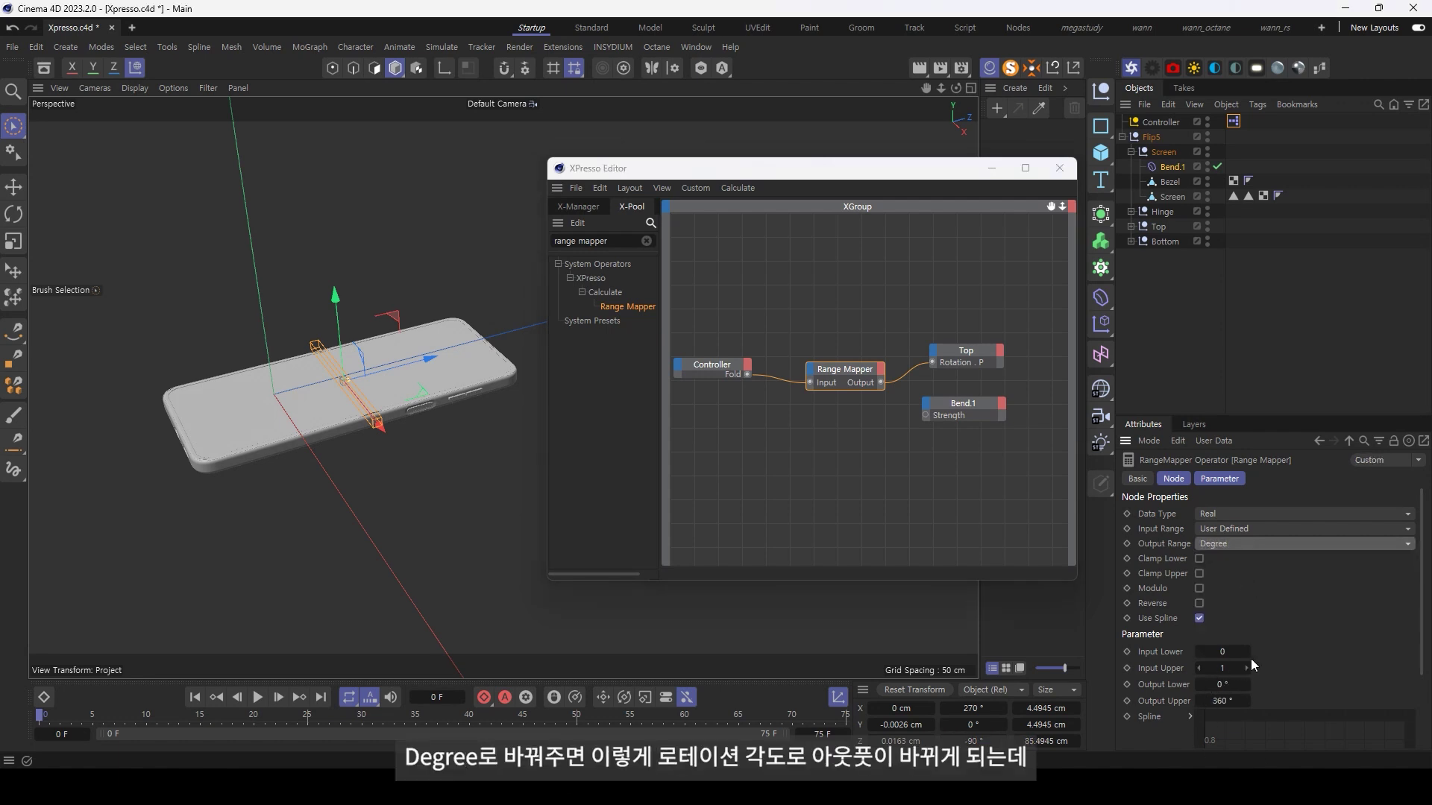
left_click(1223, 701)
type("18")
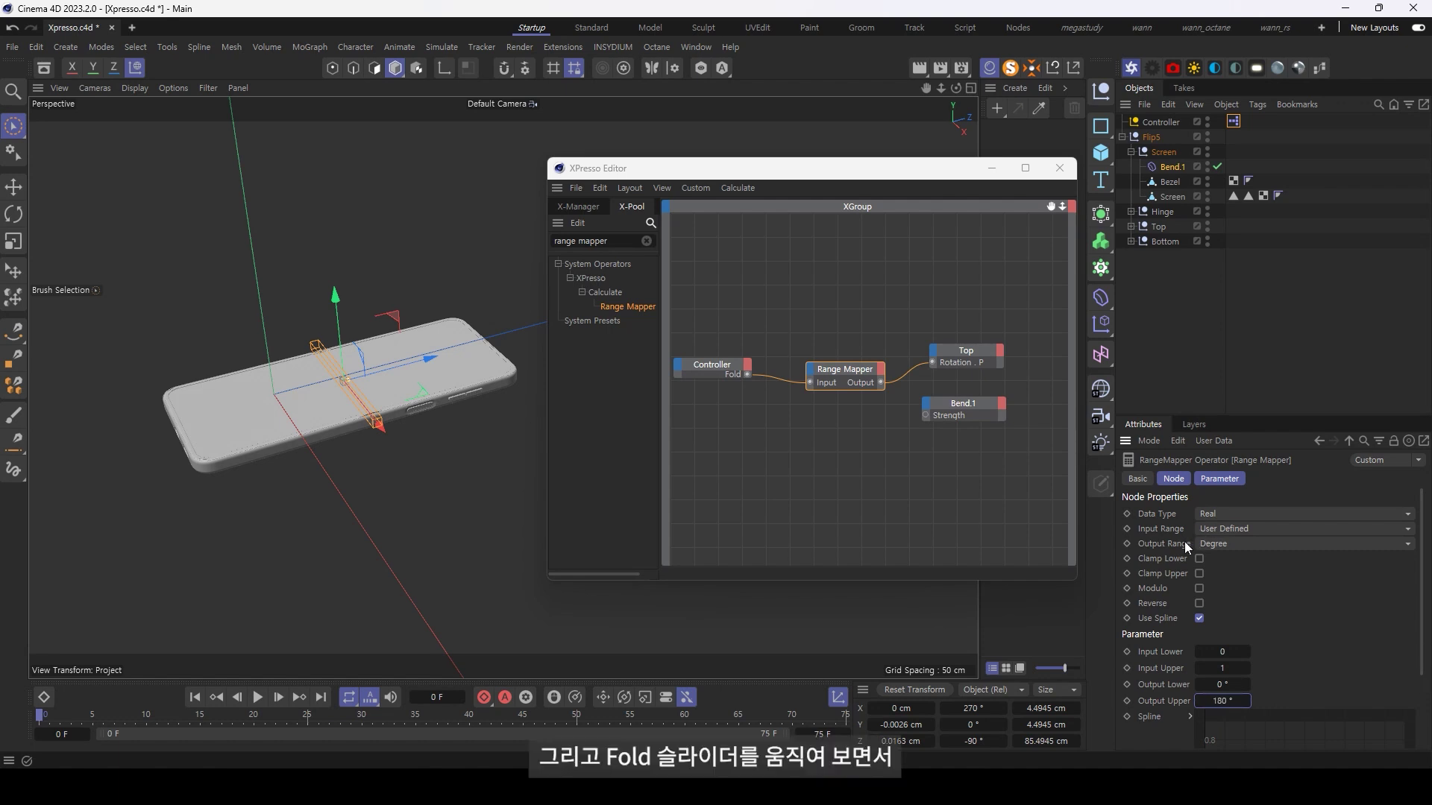
left_click(1160, 123)
Place Controller's Fold slider in the viewport, set it to Show Always, and test folding Top
mouse_move(1235, 597)
left_mouse_down()
mouse_move(1423, 596)
mouse_move(1162, 601)
left_mouse_up()
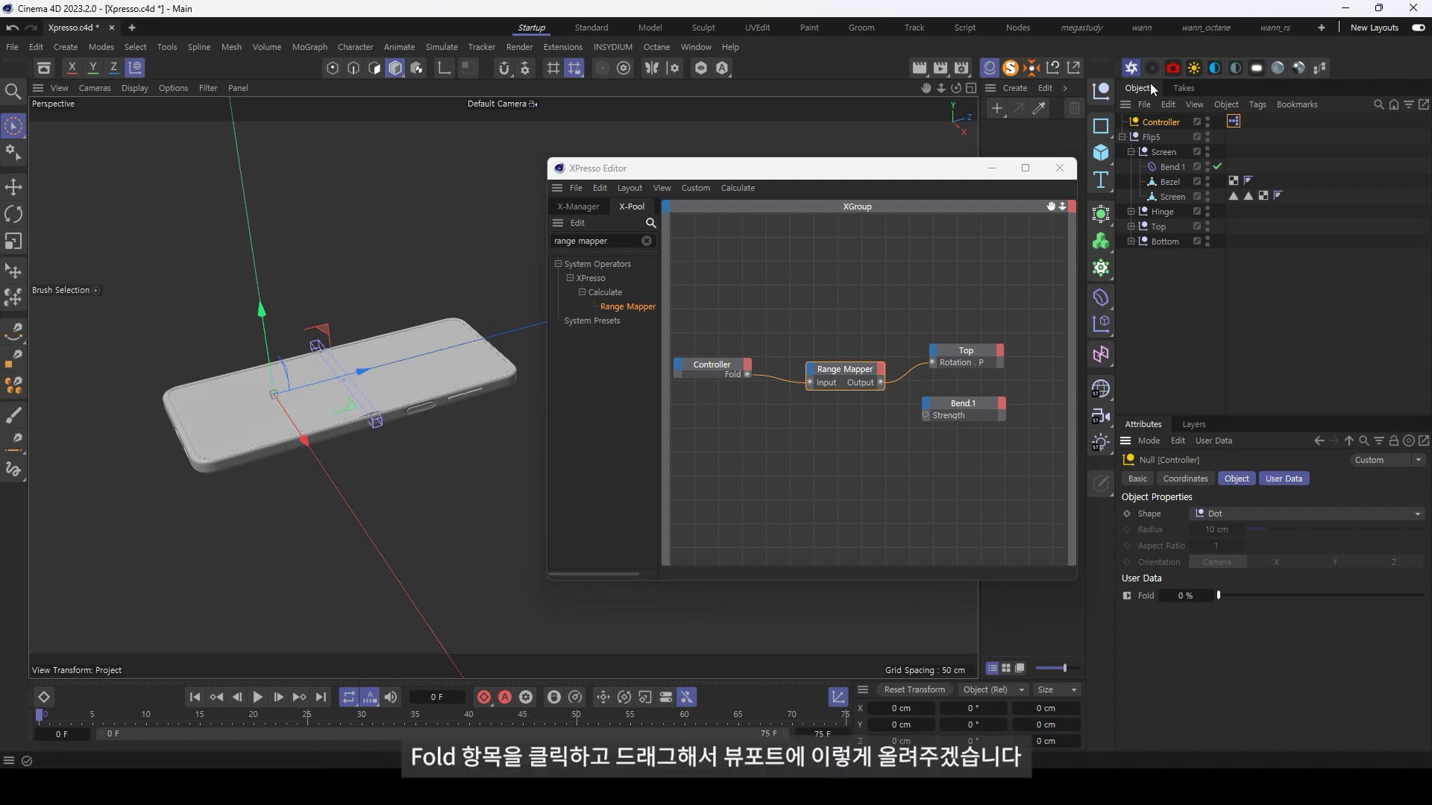
left_click_drag(1143, 595, 855, 610)
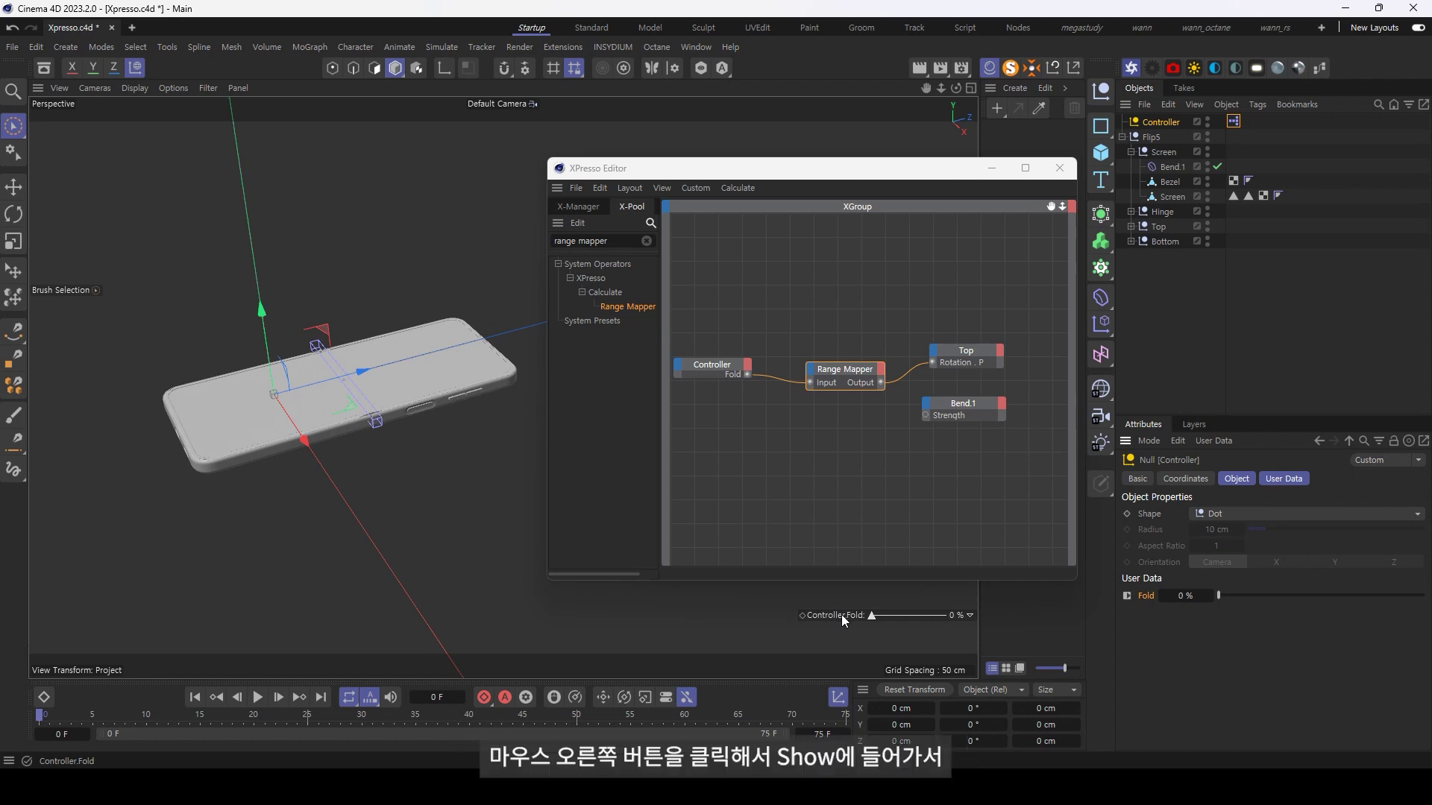
right_click(842, 616)
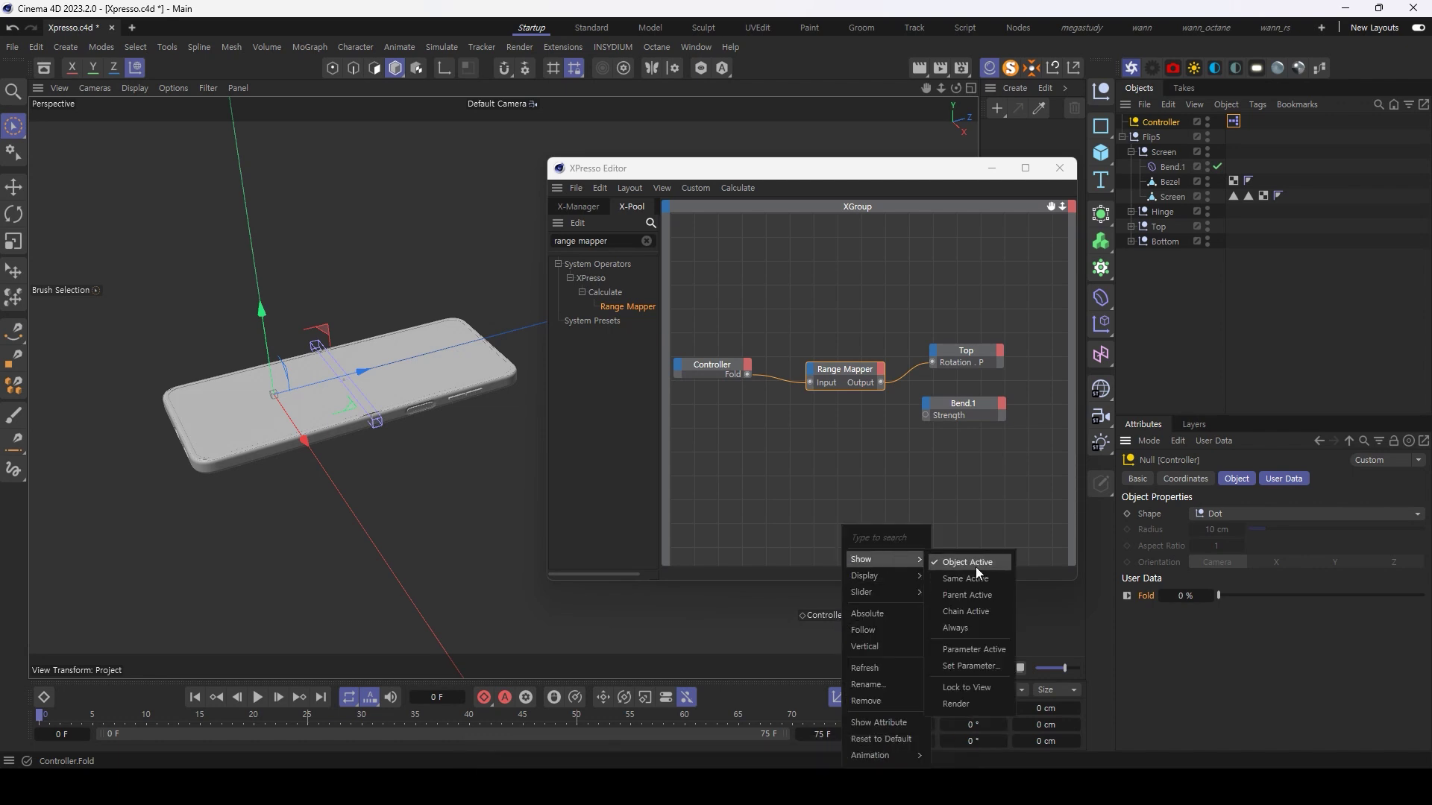
left_click(977, 629)
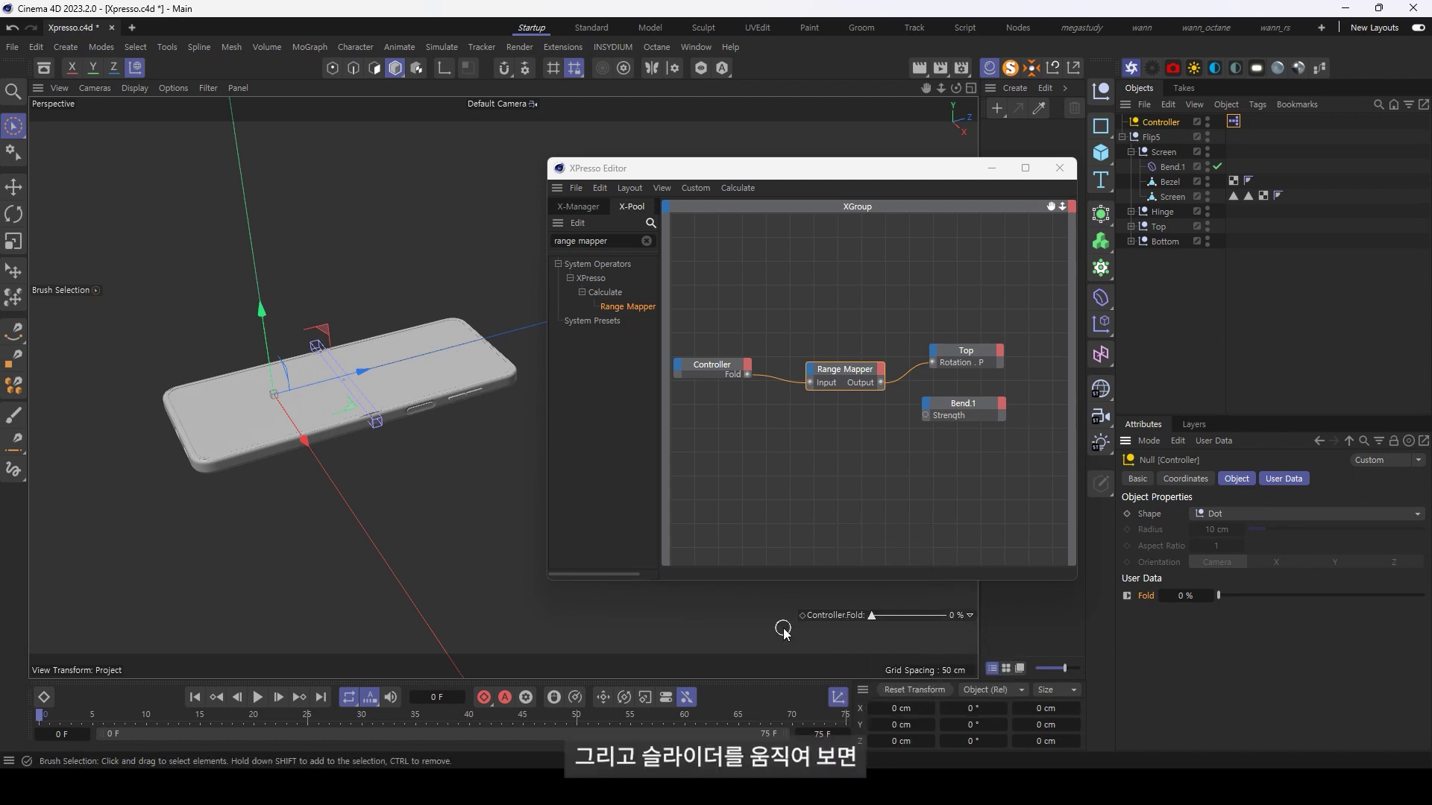
mouse_move(873, 619)
left_mouse_down()
mouse_move(973, 623)
mouse_move(834, 638)
mouse_move(1023, 633)
mouse_move(851, 647)
left_mouse_up()
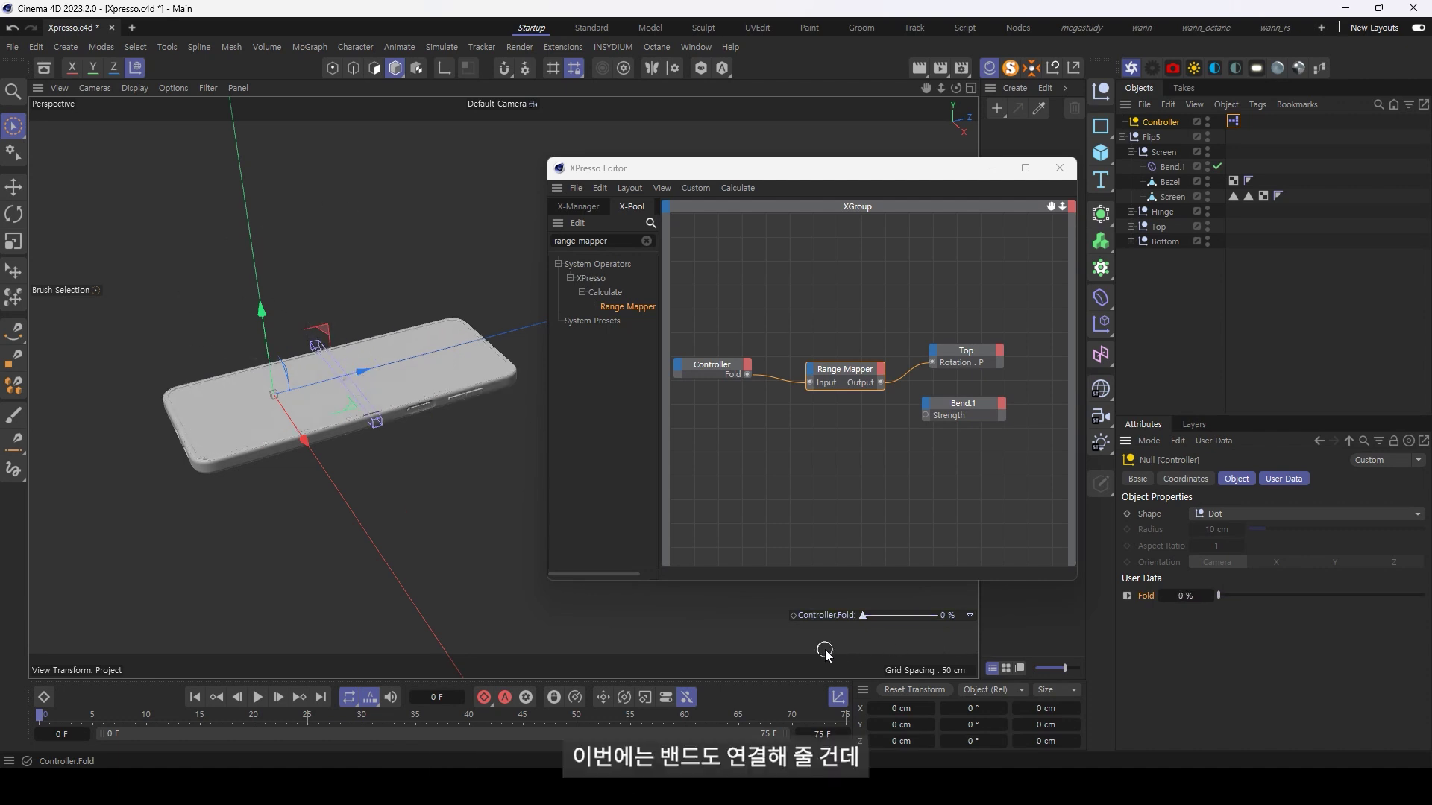
Wire the Range Mapper Output into Bend.1 Strength and test the screen bending with Fold
left_click_drag(961, 404, 967, 414)
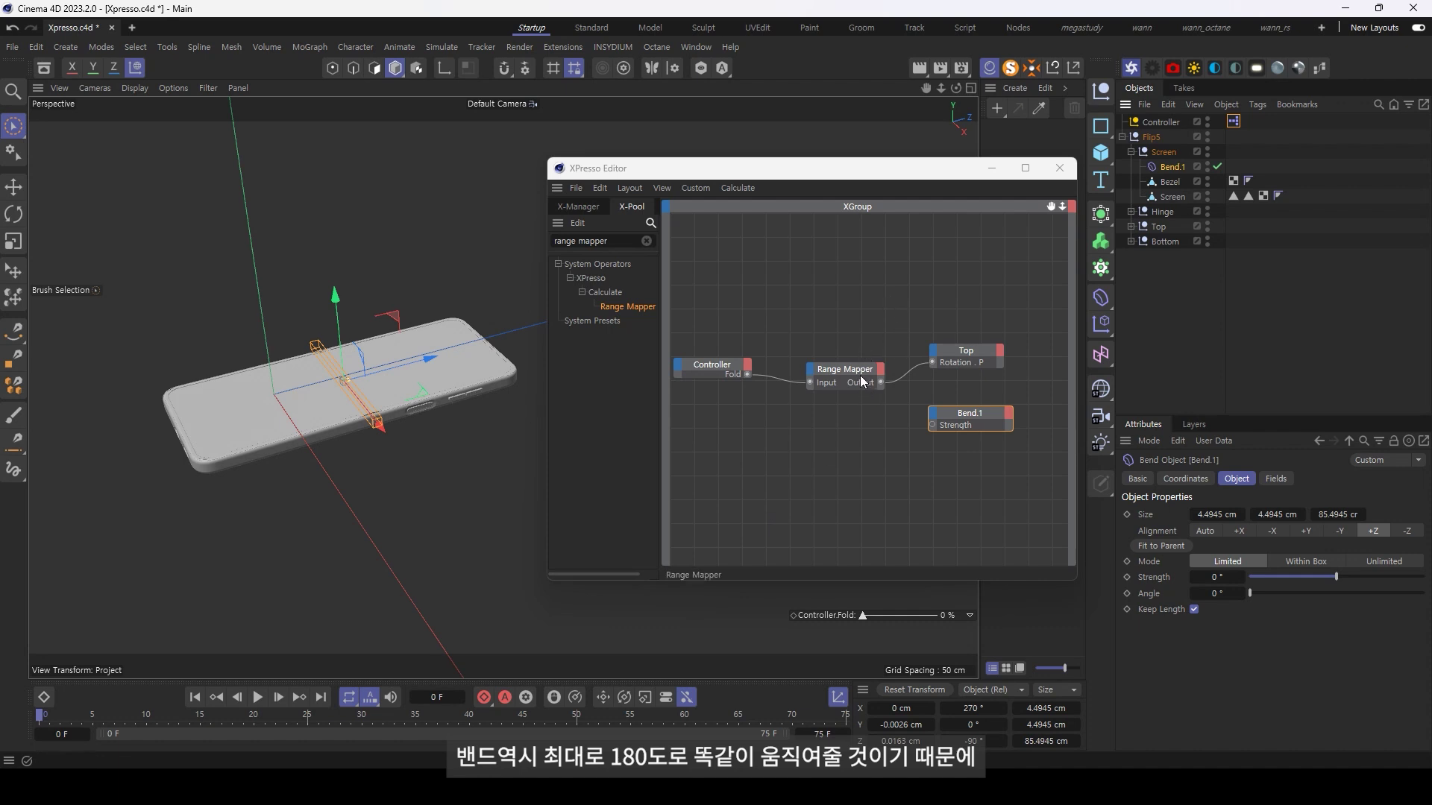
left_click_drag(851, 384, 841, 399)
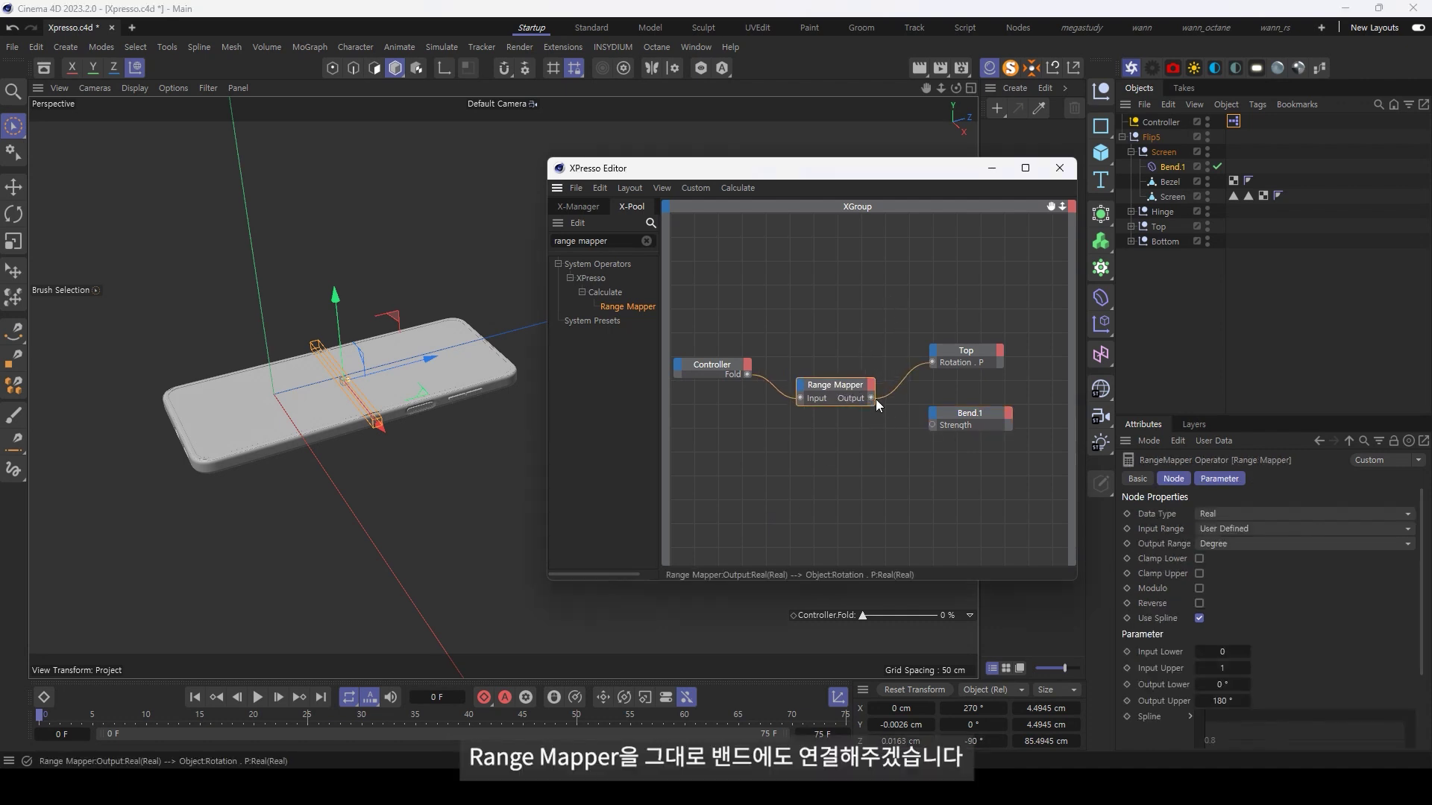
left_click_drag(934, 424, 933, 424)
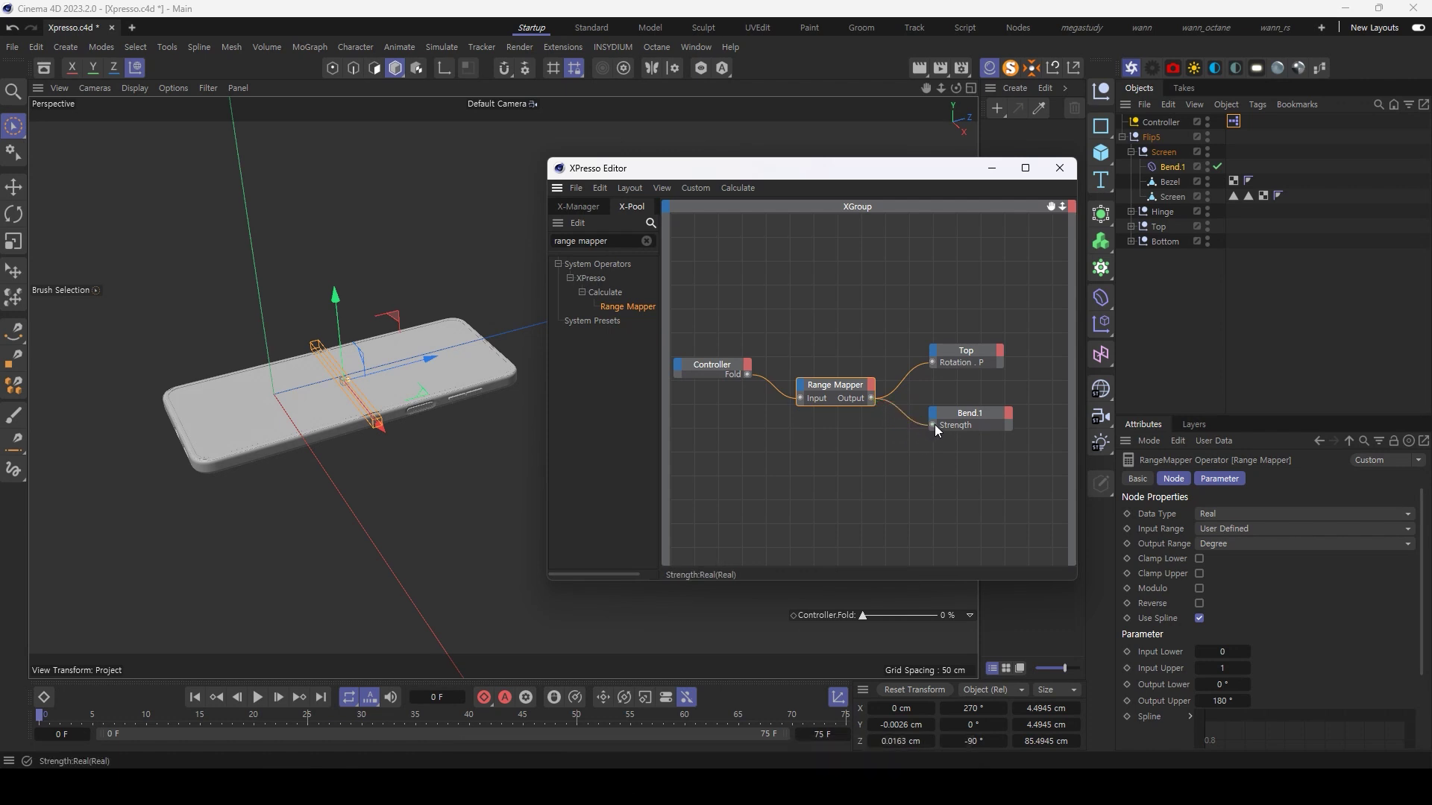
mouse_move(875, 617)
left_mouse_down()
mouse_move(912, 622)
mouse_move(859, 647)
mouse_move(927, 643)
mouse_move(812, 646)
left_mouse_up()
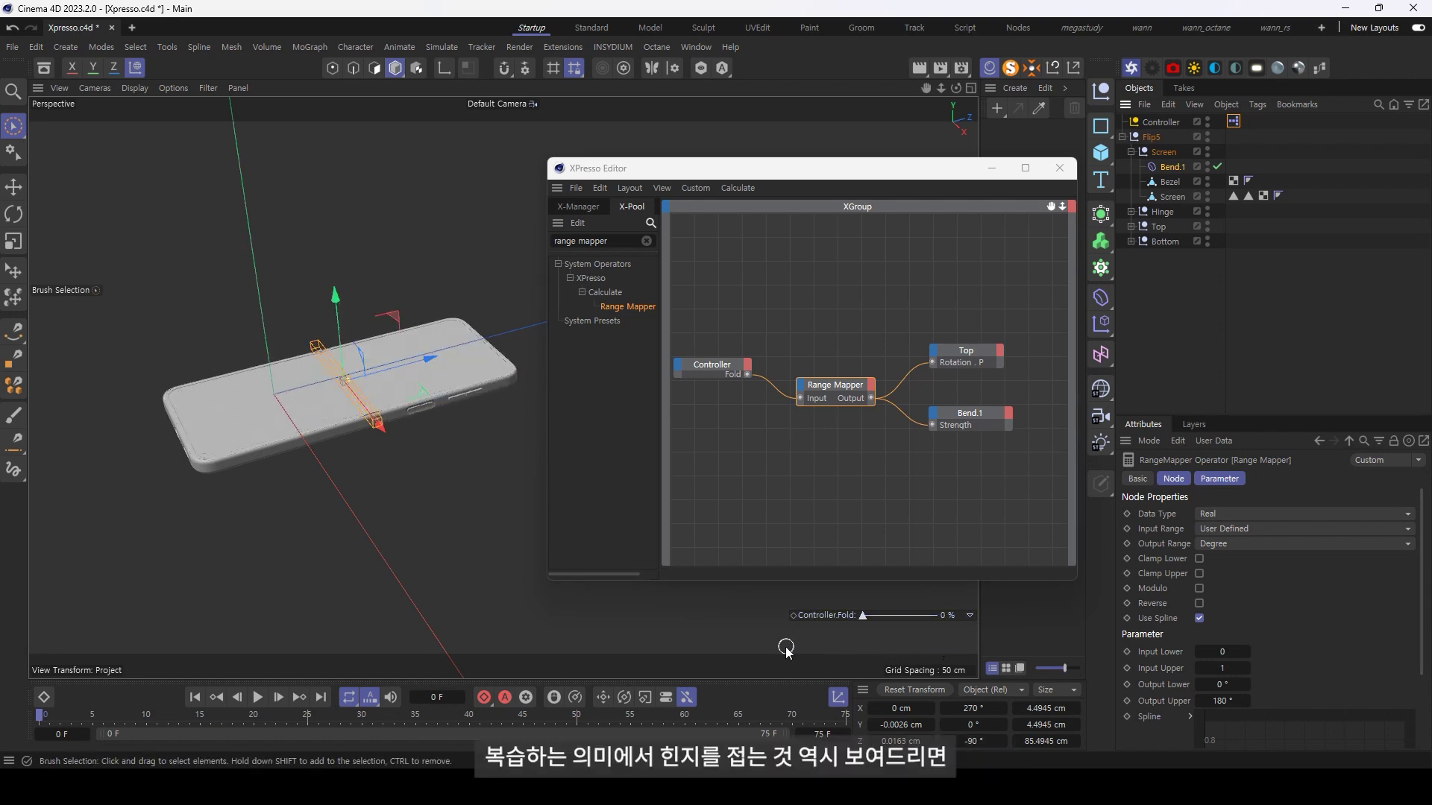
Add a Hinge node to the XPresso graph with its Coordinates R.P as an input
left_click(1159, 212)
left_click_drag(1162, 212, 967, 478)
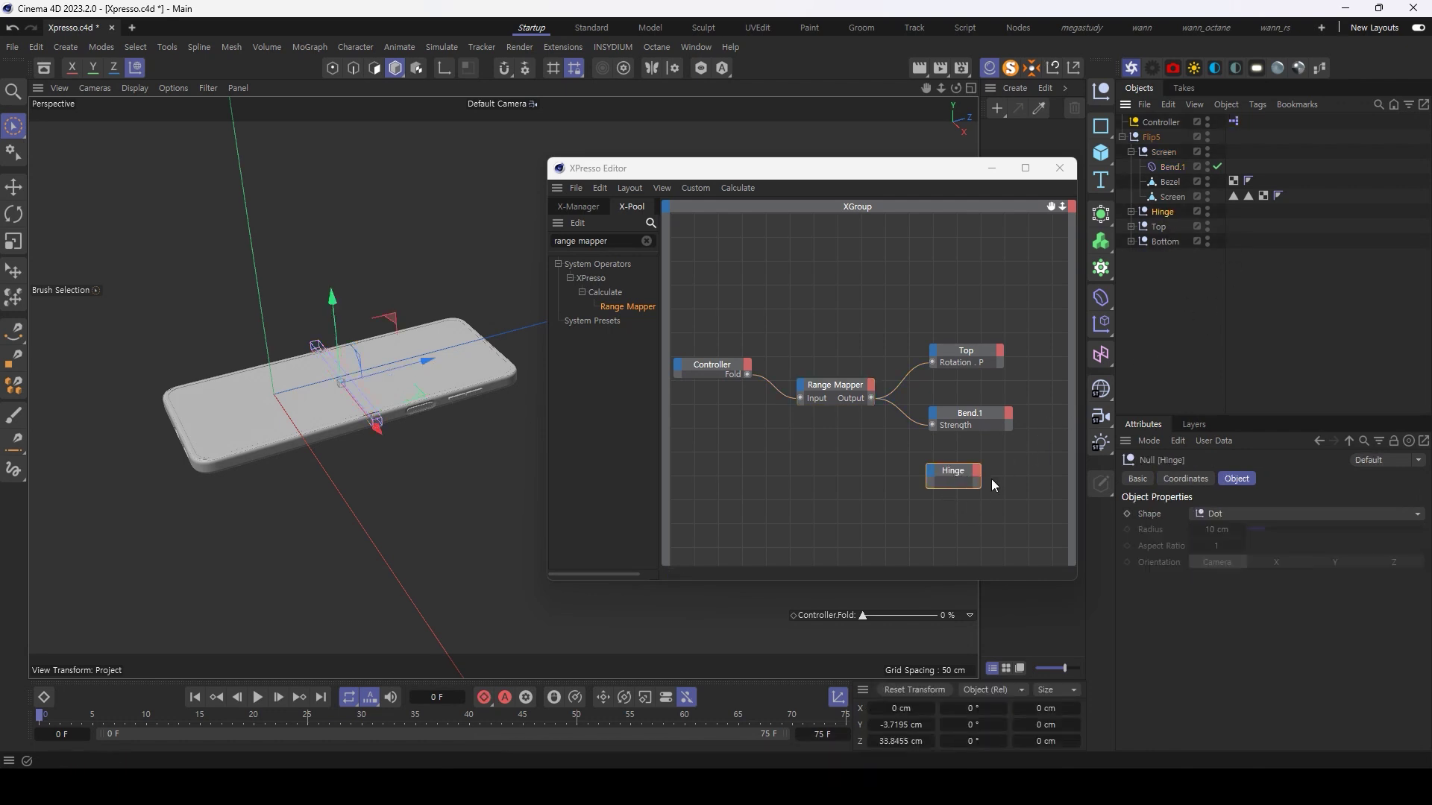
left_click_drag(980, 483, 1013, 483)
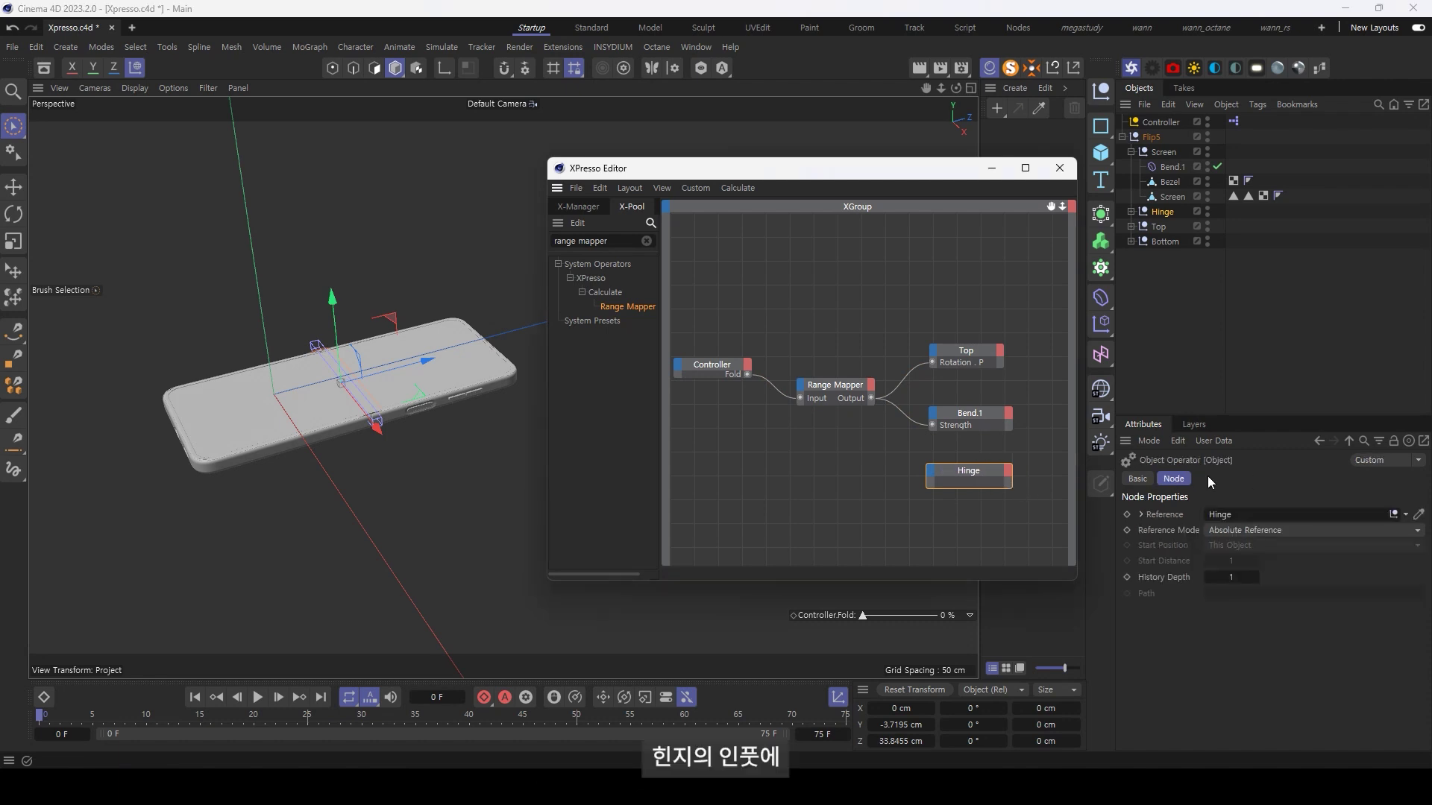
left_click(1162, 212)
left_click(1186, 479)
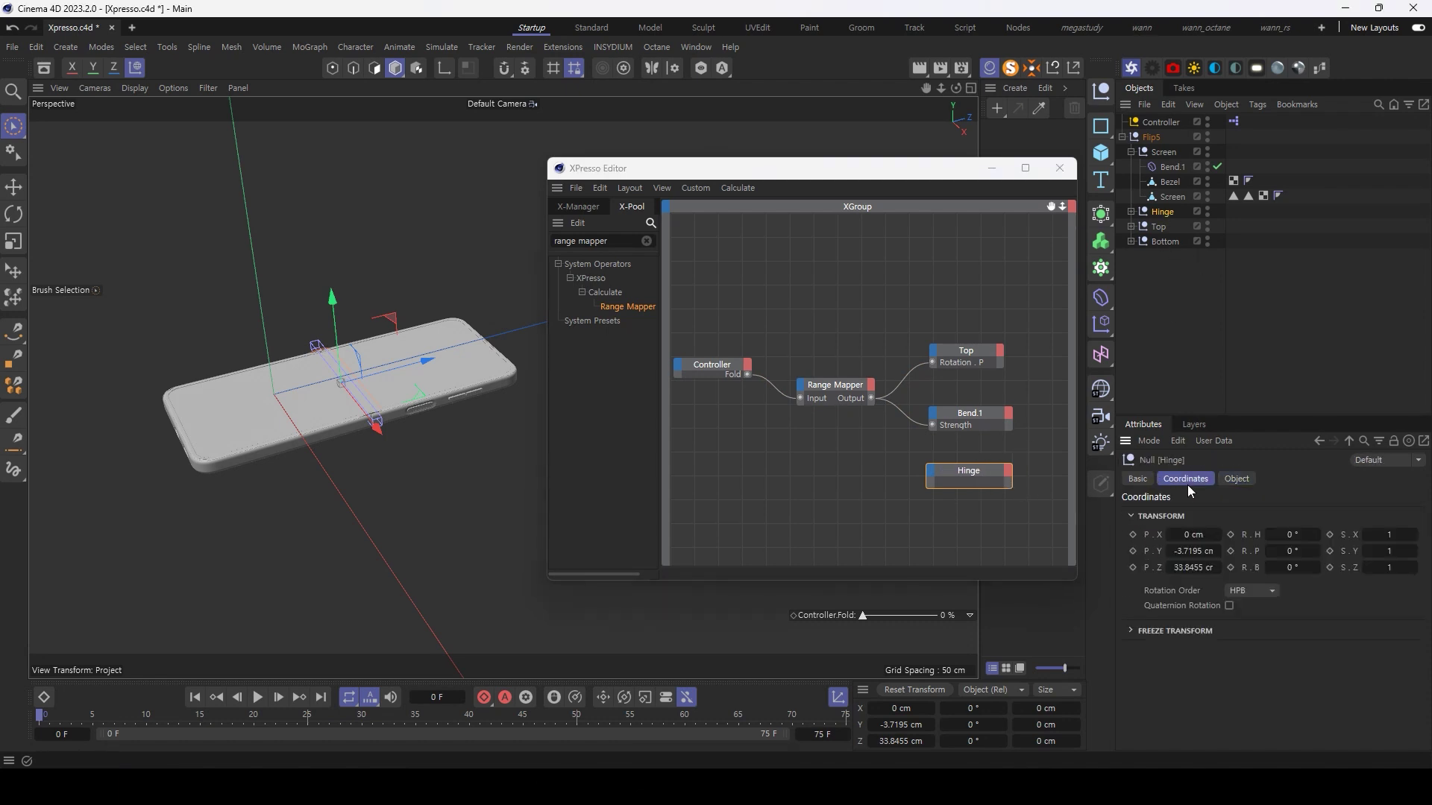
left_click_drag(1256, 558, 956, 495)
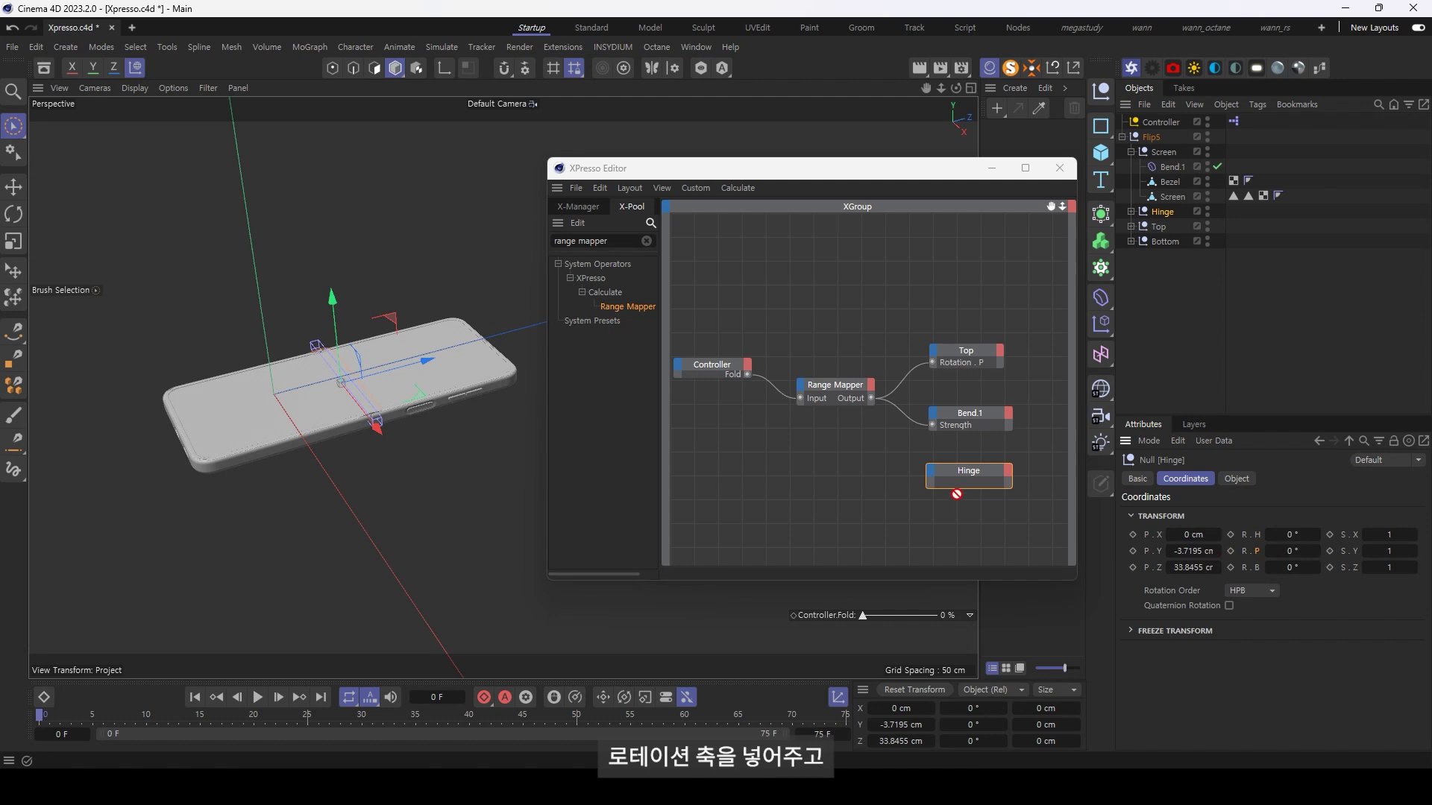
left_click_drag(921, 467, 962, 478)
Fold the phone fully shut and orbit the view closer to the hinge
left_click_drag(383, 433, 306, 351, "alt")
left_click_drag(863, 615, 937, 615)
scroll(346, 343, "up", 3)
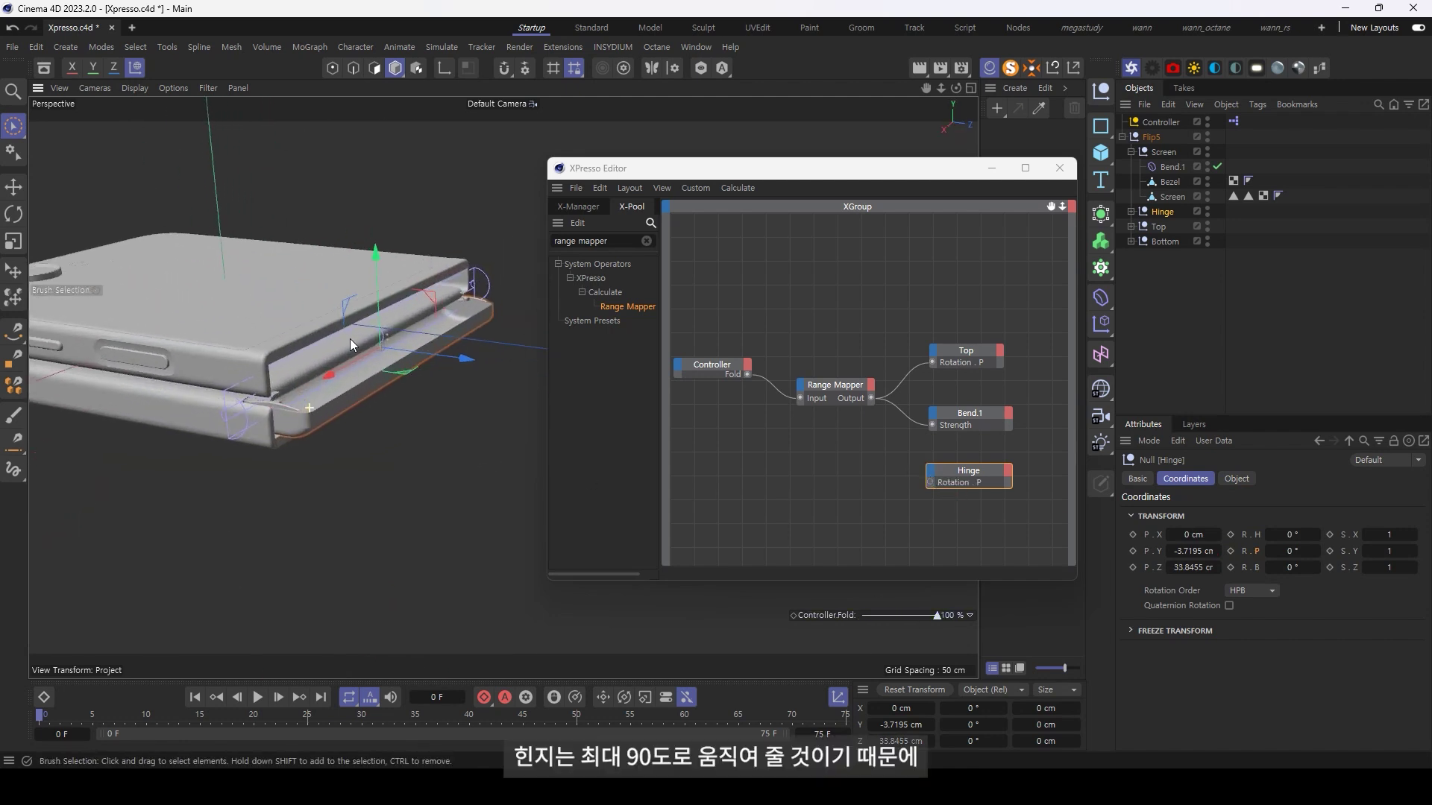
mouse_move(297, 422)
left_mouse_down("alt")
mouse_move(312, 436)
mouse_move(302, 421)
left_mouse_up("alt")
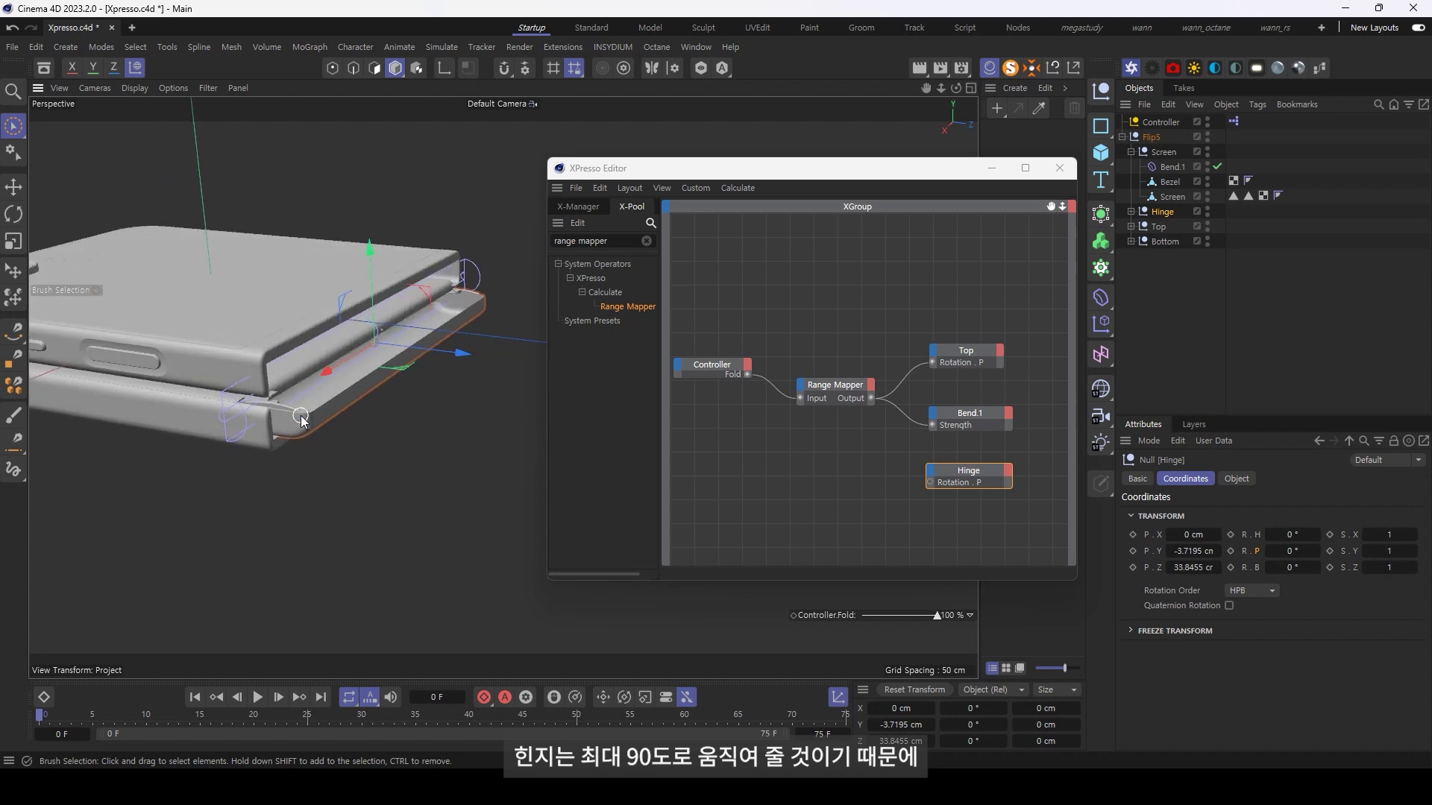
left_click(825, 393)
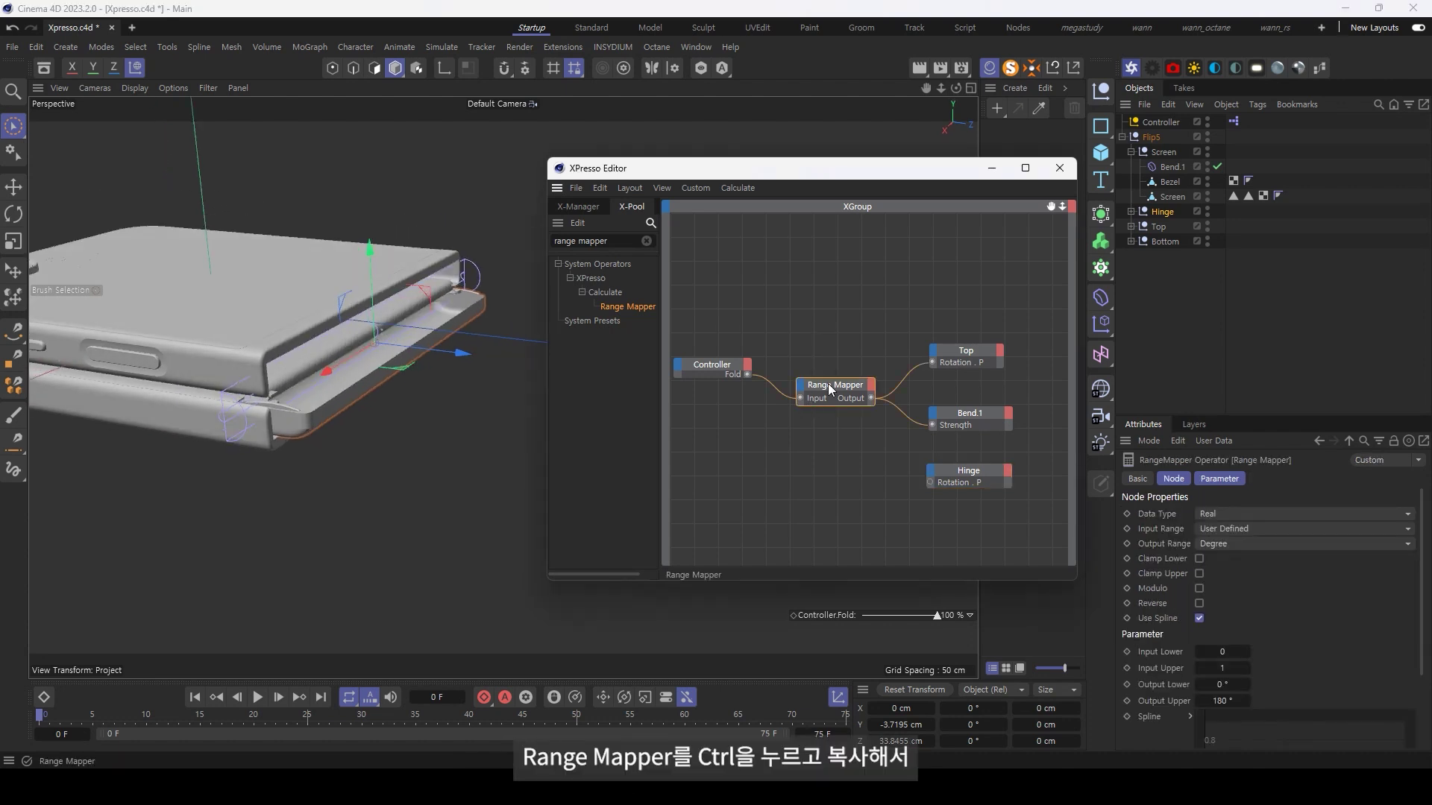
Copy the Range Mapper with Output Upper 90, wiring Fold through it into Hinge Rotation.P
left_click_drag(828, 388, 826, 452, "ctrl")
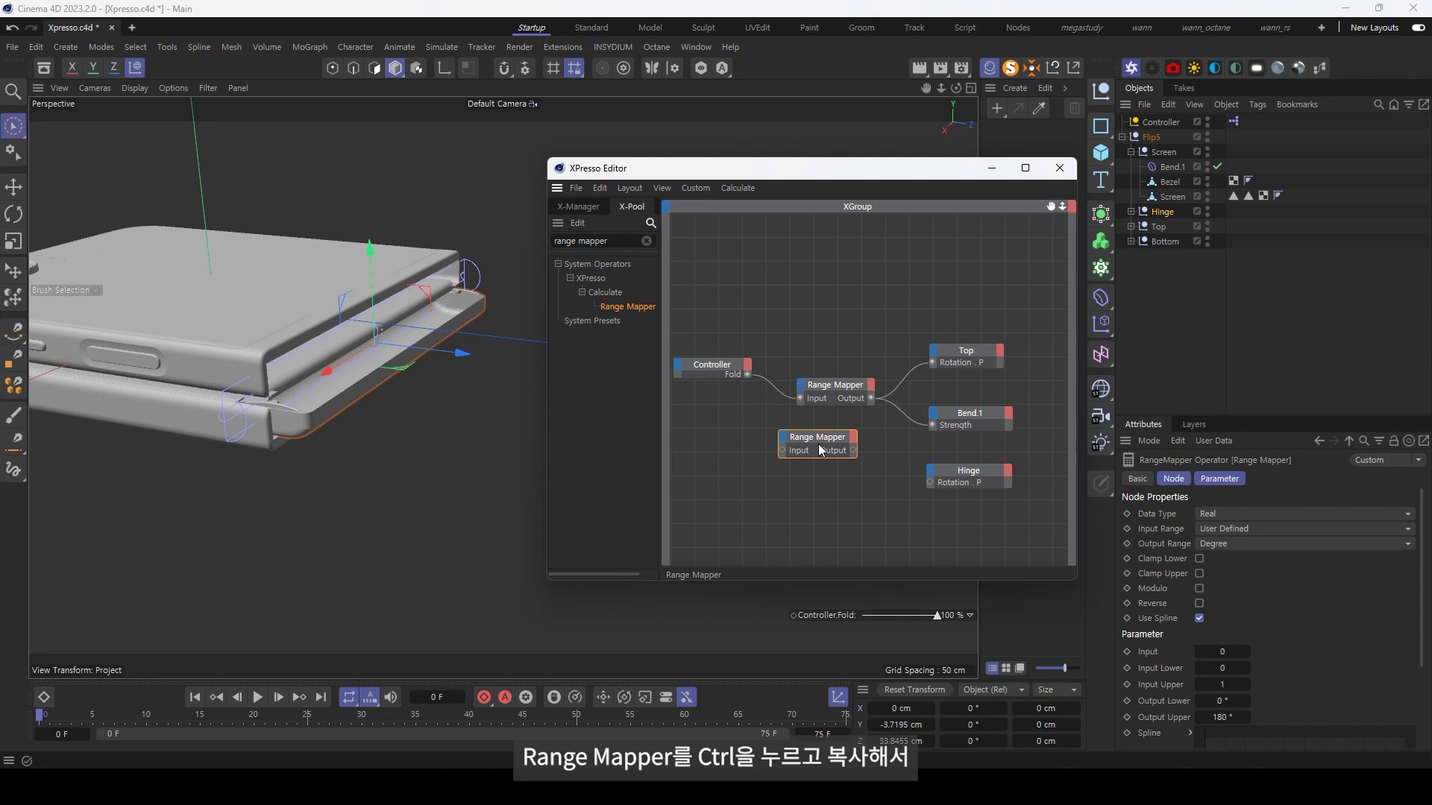
left_click(1227, 717)
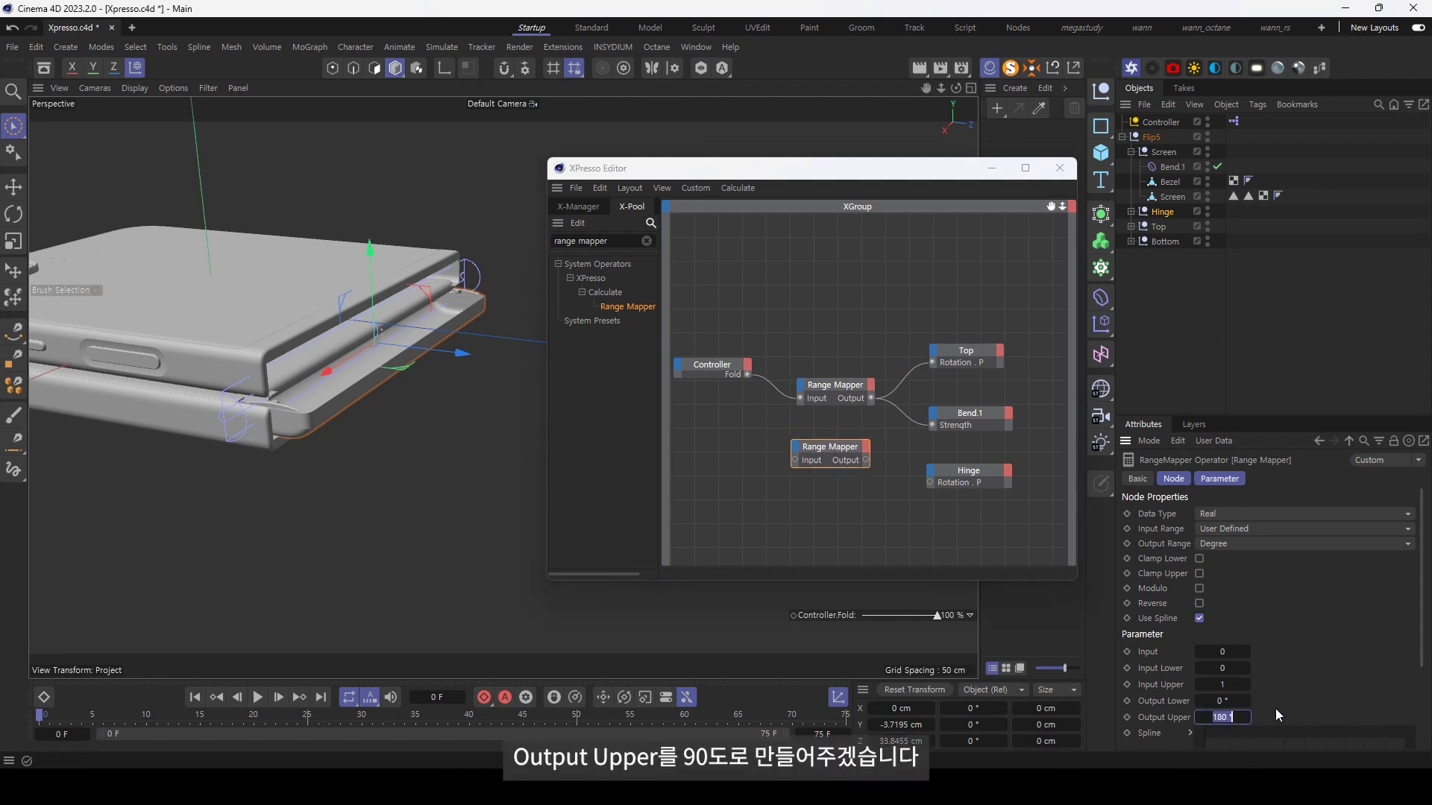
type("90")
left_click_drag(747, 375, 794, 460)
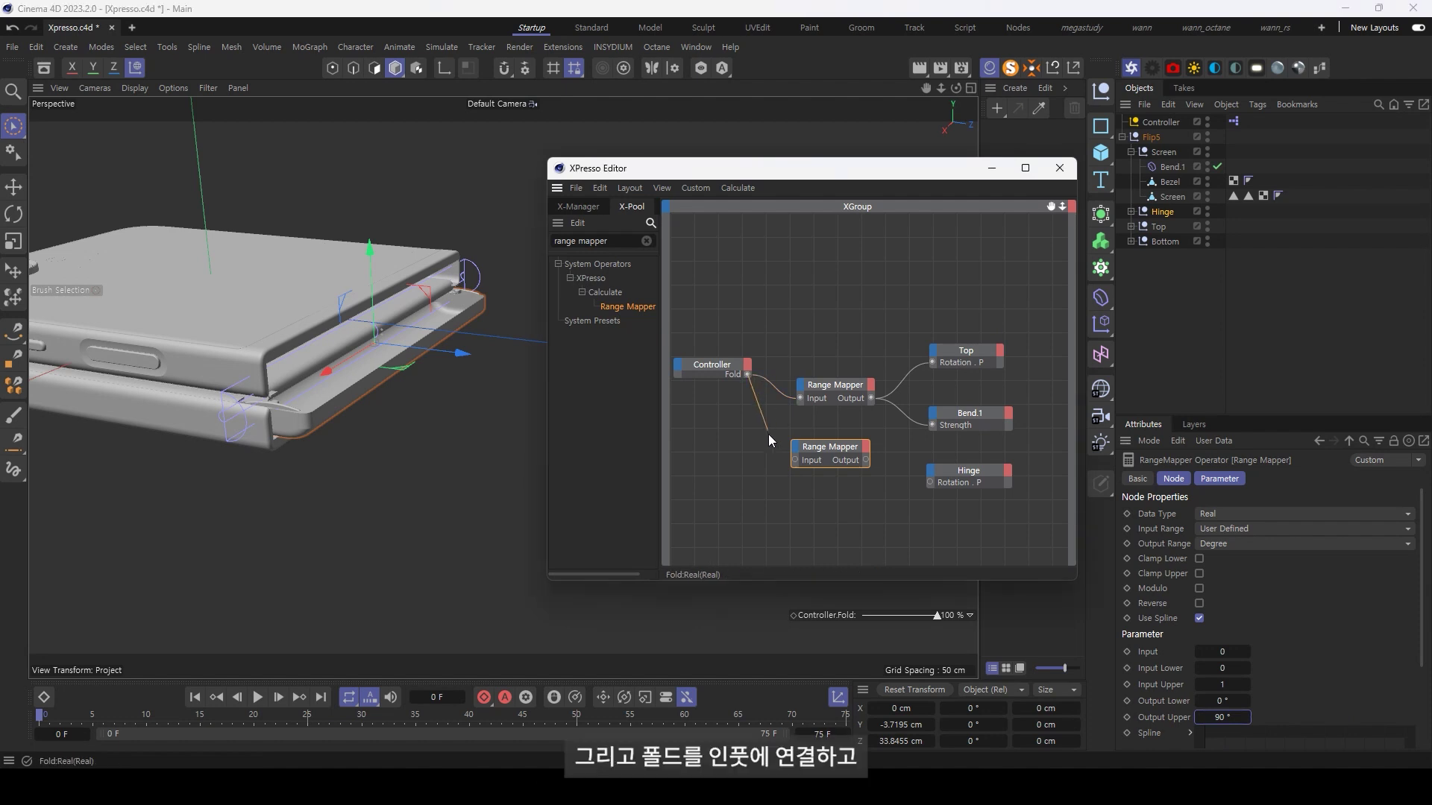
left_click_drag(866, 460, 931, 480)
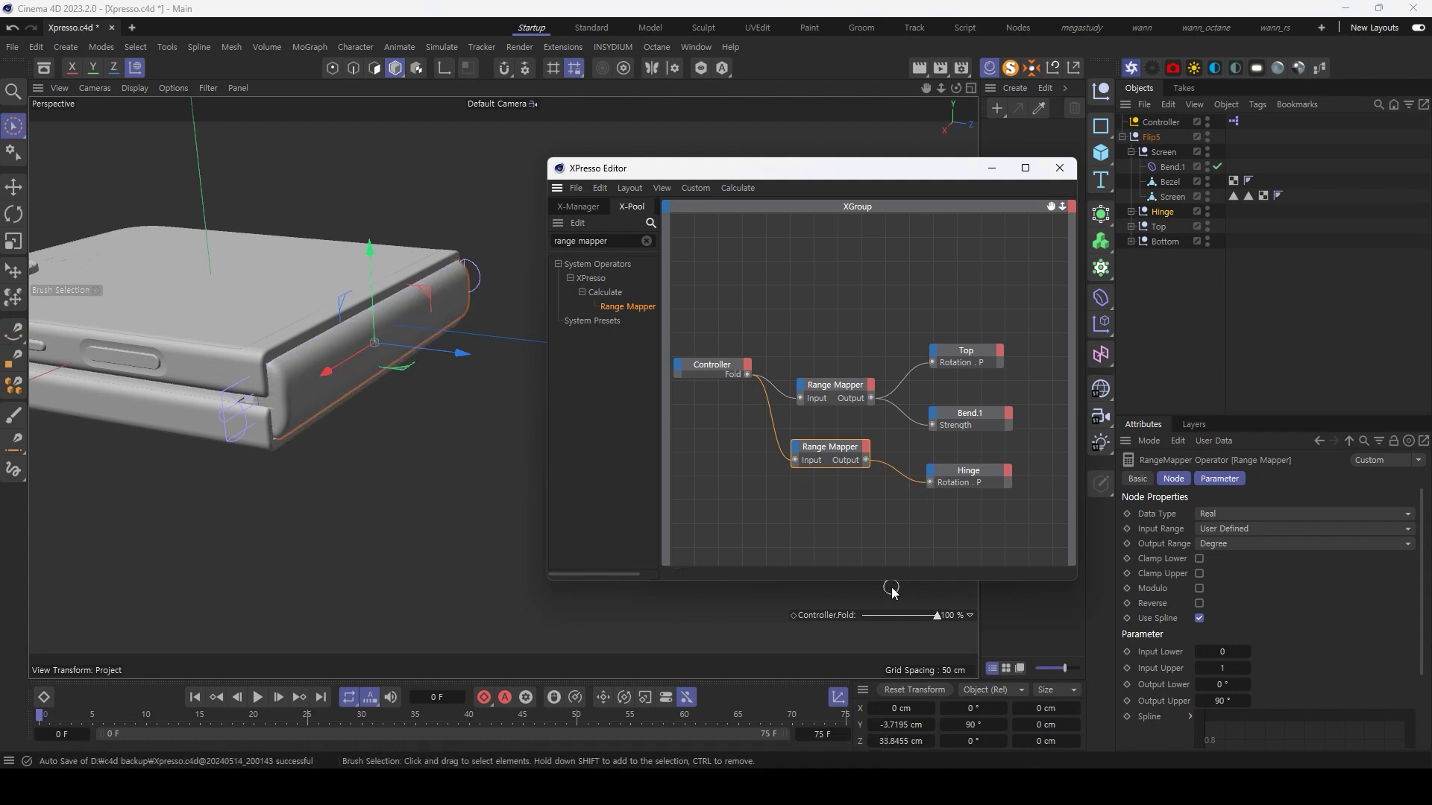
mouse_move(936, 616)
left_mouse_down()
mouse_move(862, 616)
mouse_move(946, 611)
mouse_move(857, 629)
mouse_move(977, 624)
left_mouse_up()
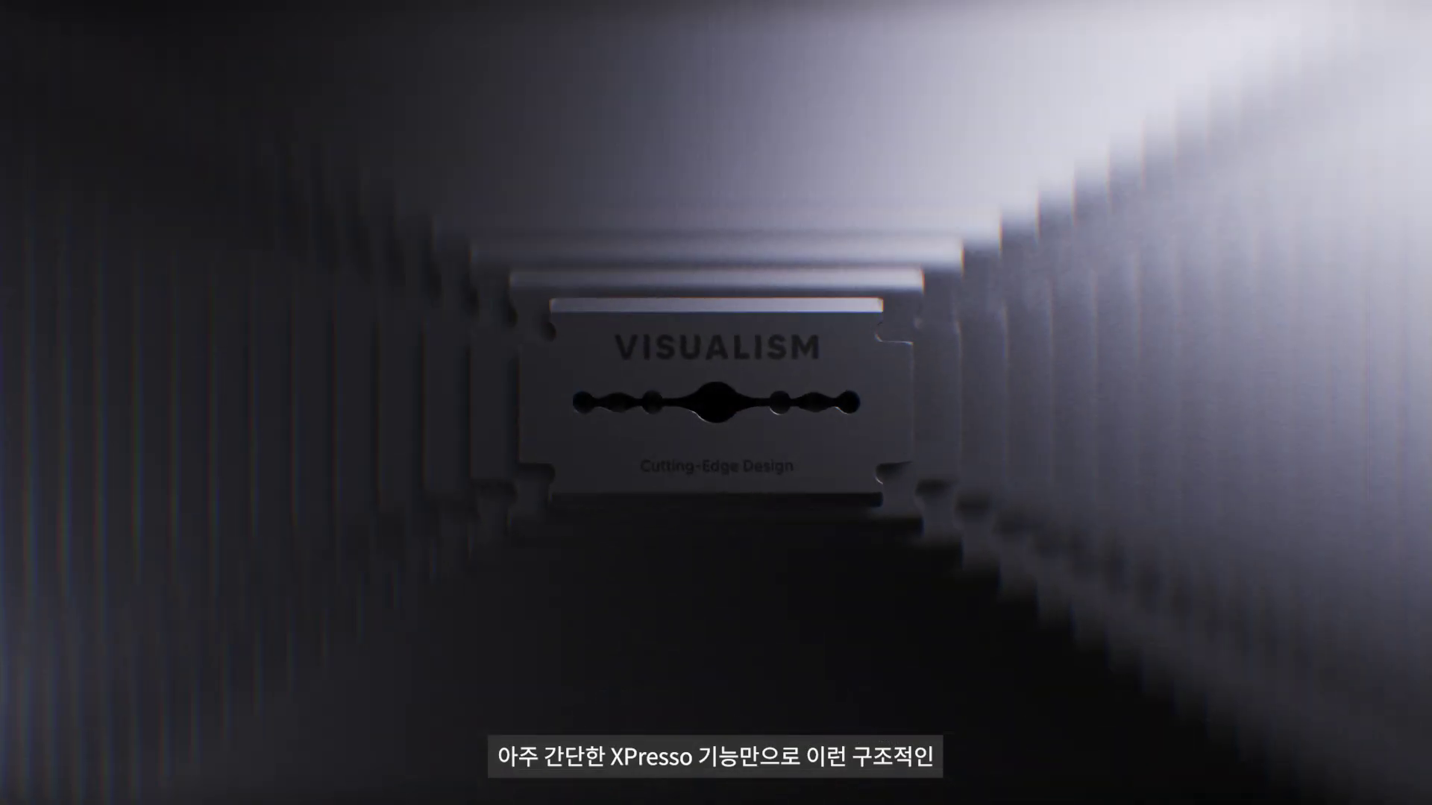